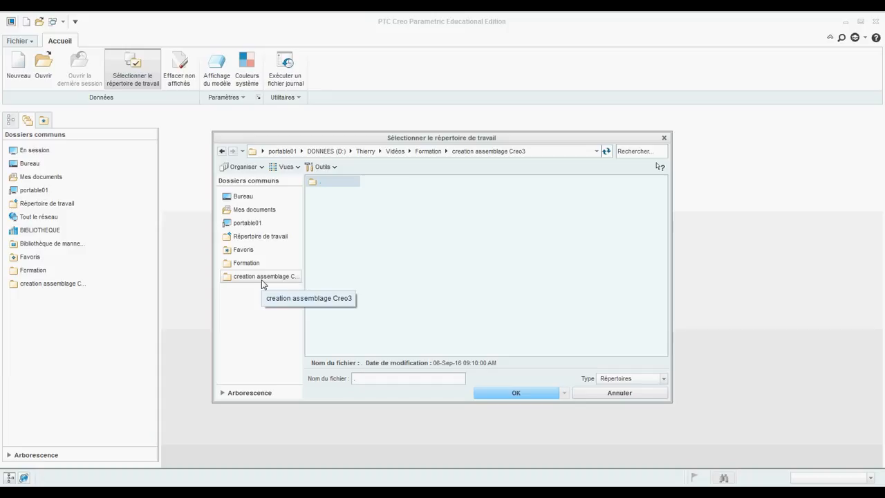
Step: Create a folder named montage inside creation assemblage Creo3 and set it as the working directory
right_click(408, 269)
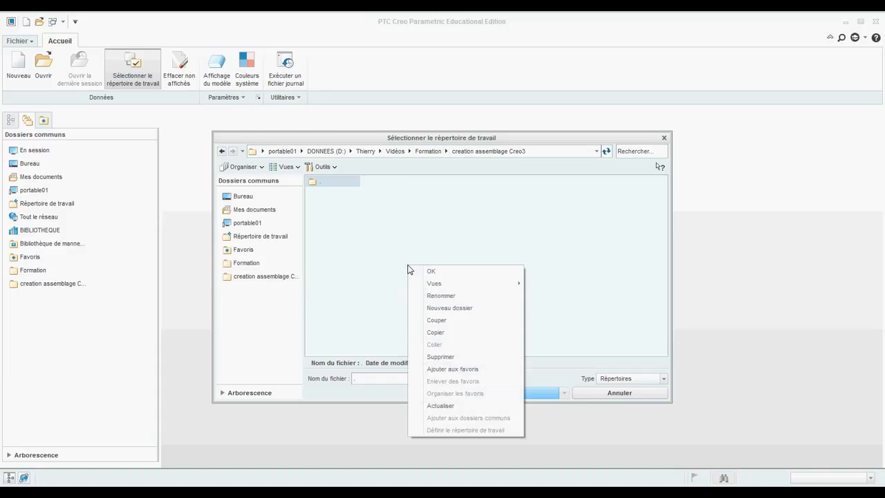
left_click(431, 311)
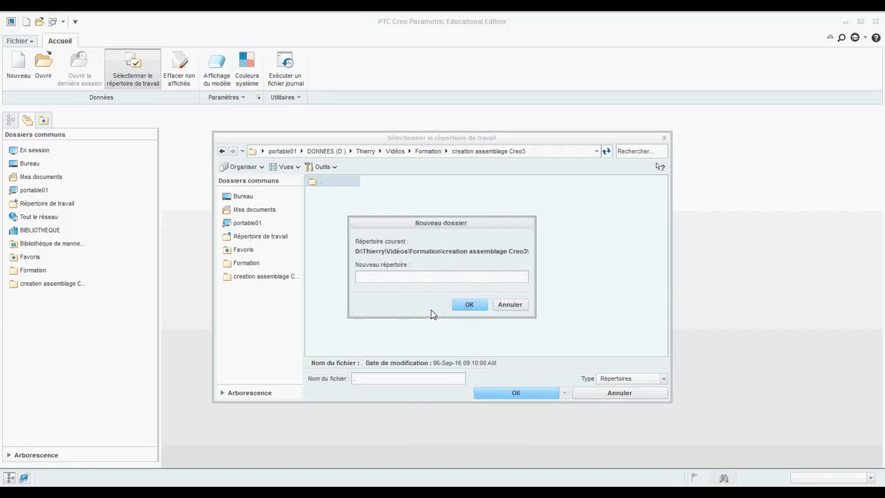
type("montage")
left_click(476, 308)
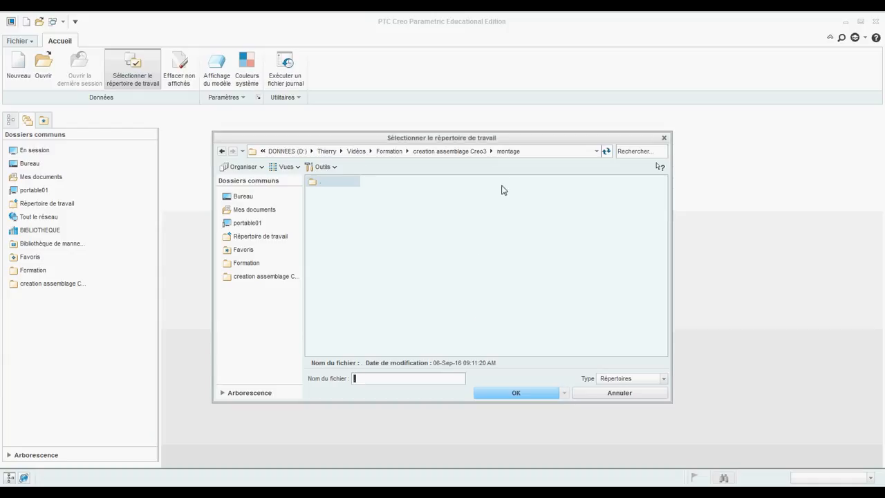
left_click(509, 393)
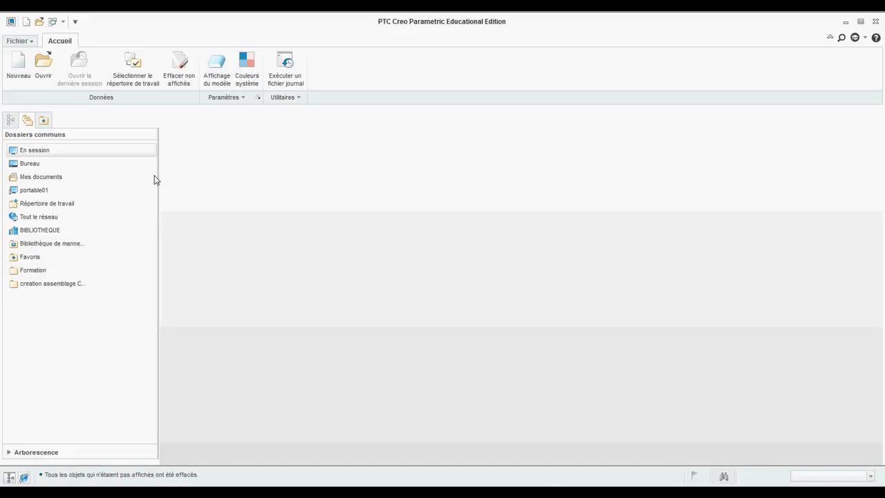
Step: Create a new design assembly named montage using the assemblage_3plans template
left_click(20, 69)
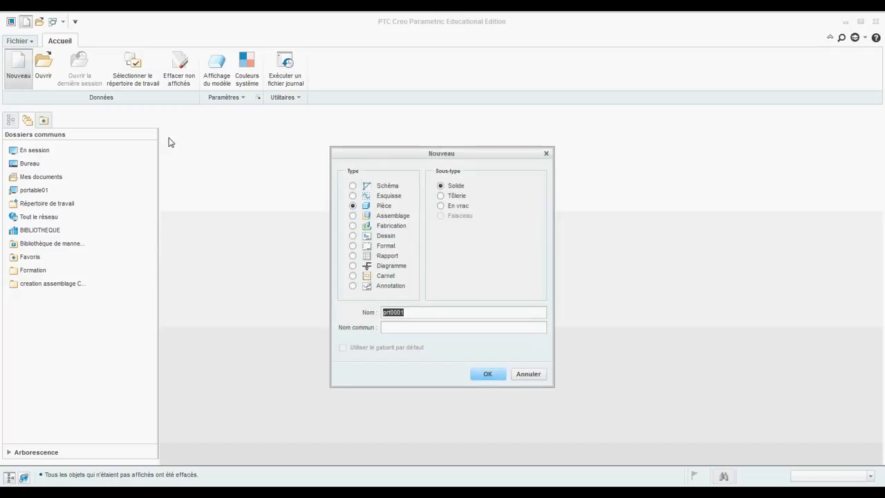
left_click(353, 215)
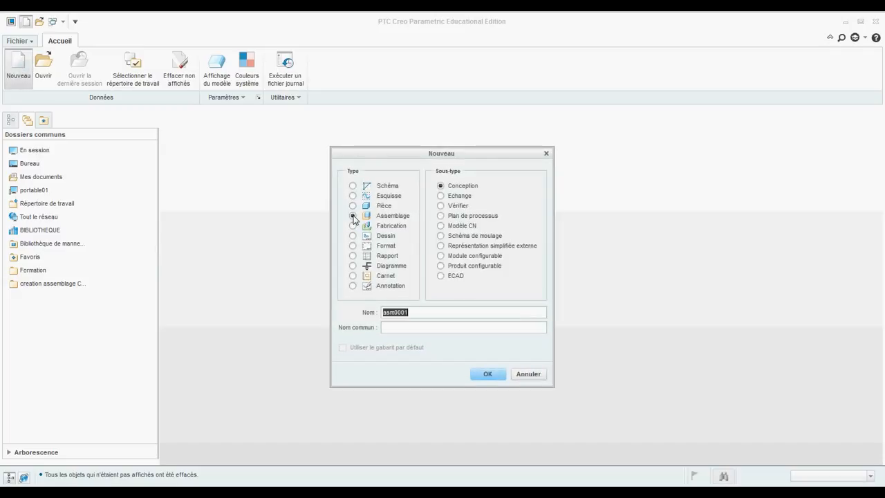
left_click(409, 311)
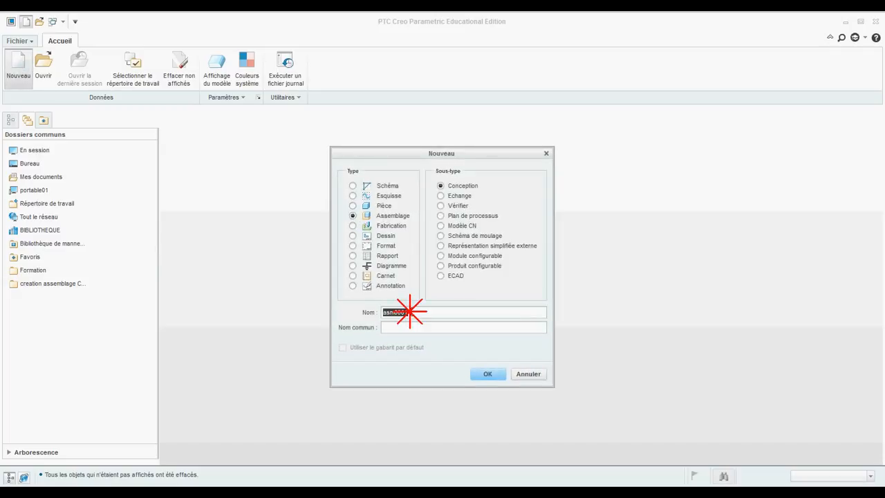
type("mont")
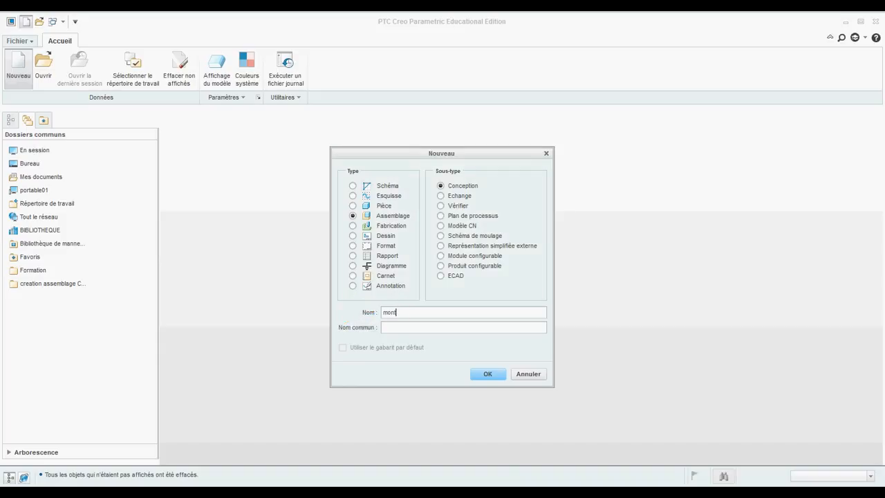
type("age")
left_click(495, 377)
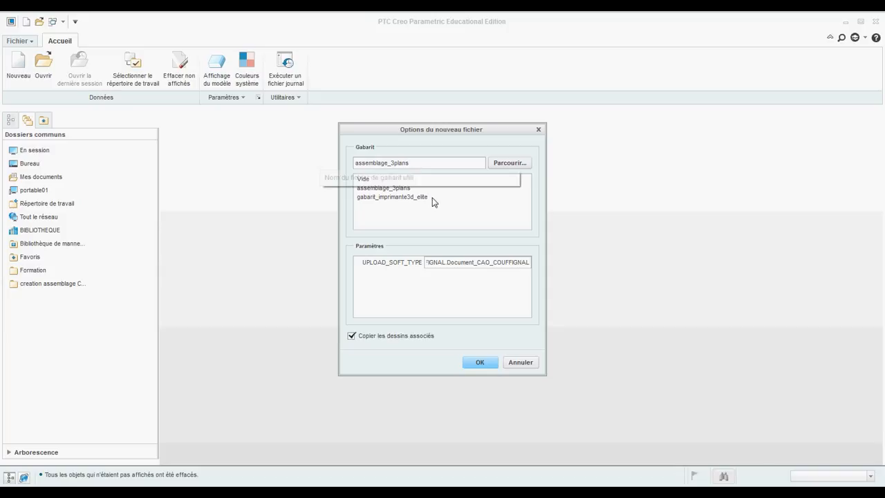
left_click(488, 363)
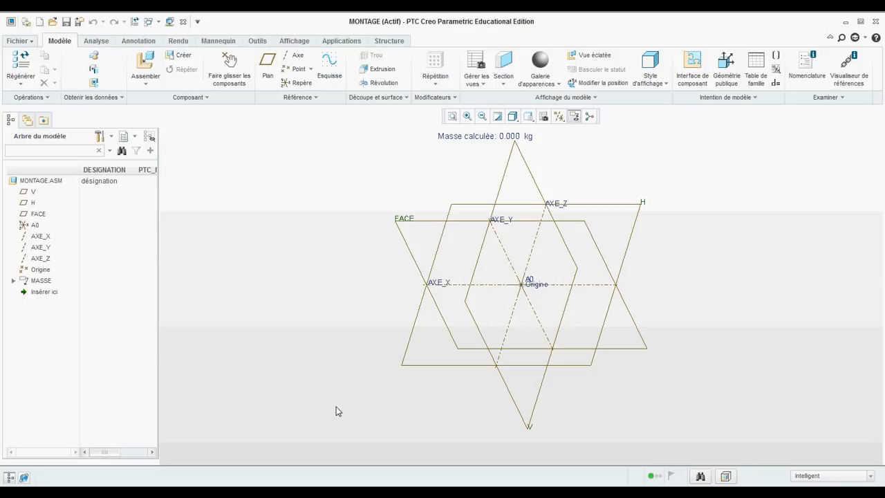
Step: Create a standard subassembly named ens_fixe in the montage assembly, copied from assemblage_3plans.asm
left_click(184, 58)
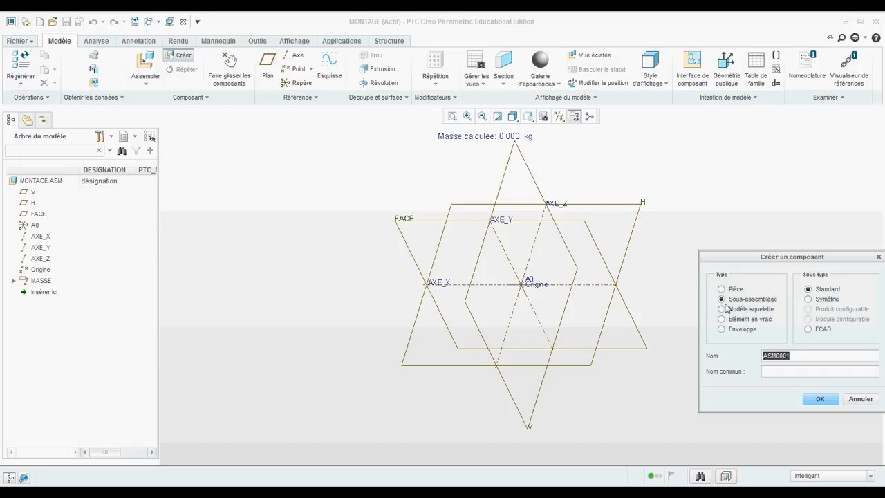
left_click(752, 354)
type("ens_fixe")
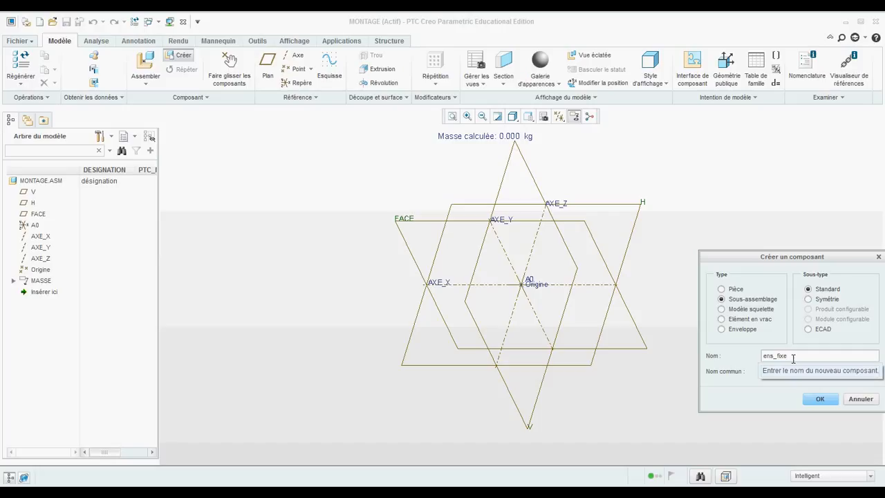
left_click(818, 400)
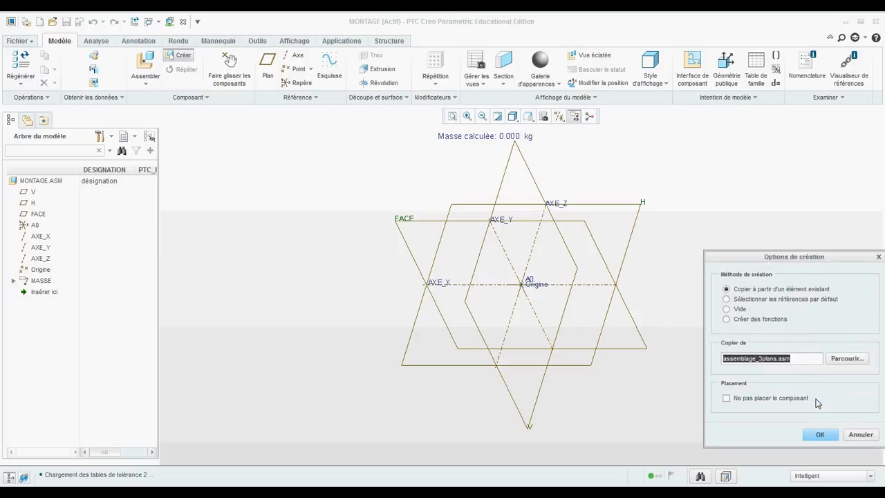
left_click(823, 438)
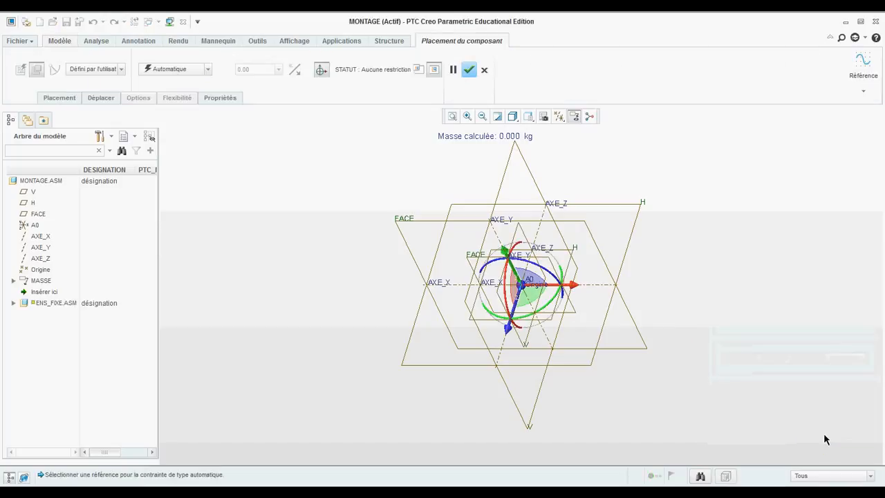
Step: Constrain the ens_fixe subassembly at the default location (Valeur par défaut) and accept its placement
left_click(195, 70)
left_click(188, 184)
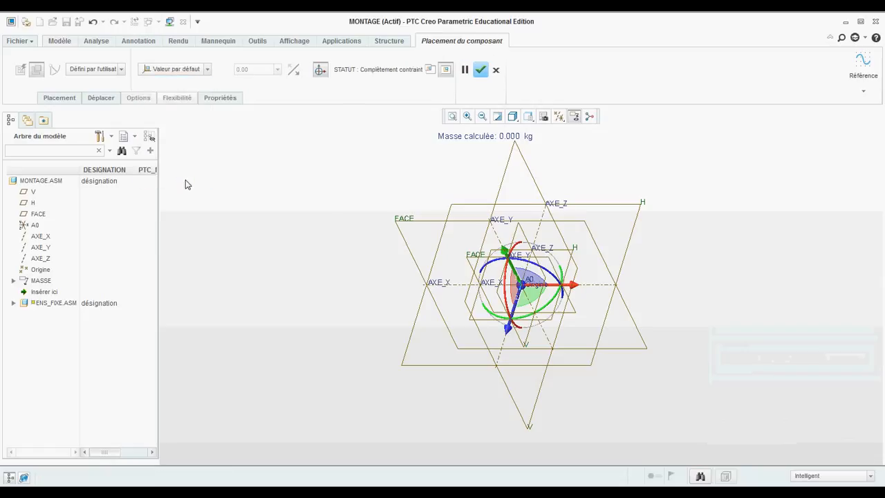
left_click(481, 70)
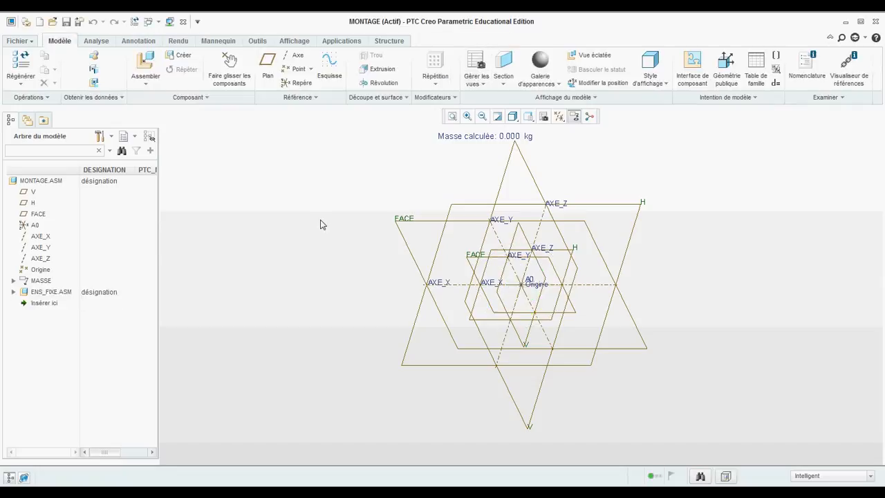
Step: Create a standard subassembly named ens_poignee copied from assemblage_3plans.asm, accepting its placement without constraints
left_click(178, 55)
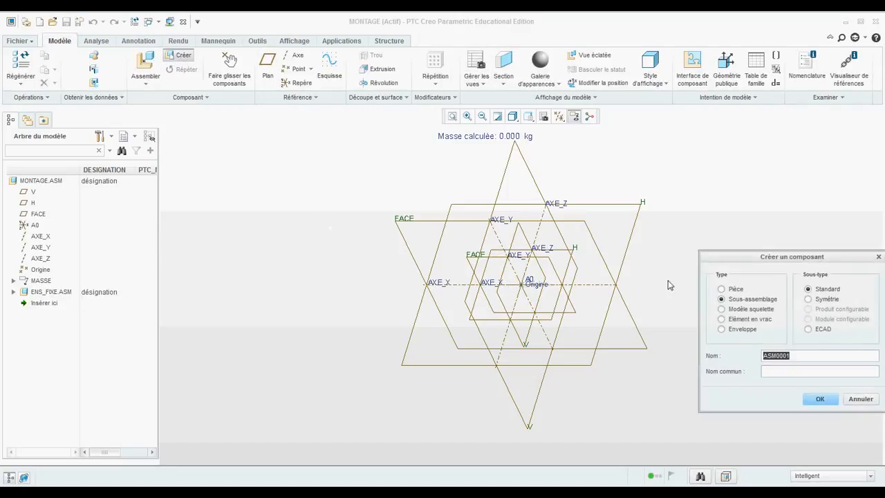
double_click(778, 356)
type("ens_poignee")
left_click(819, 400)
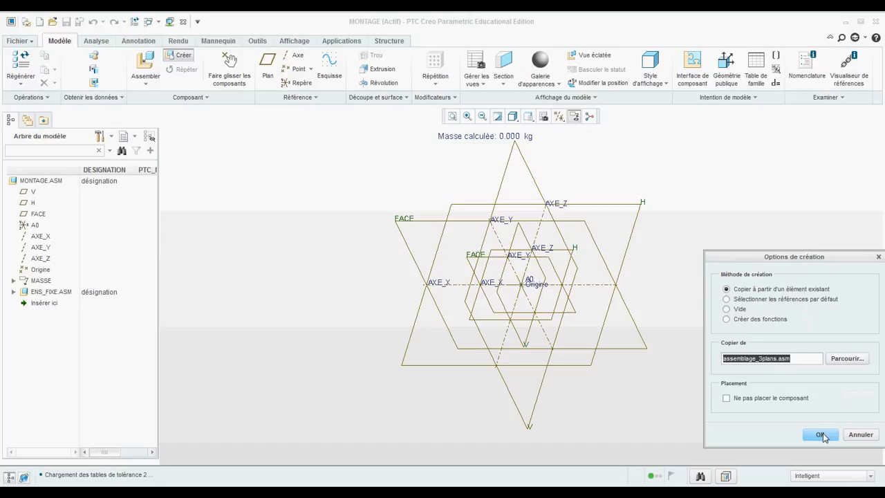
left_click(820, 435)
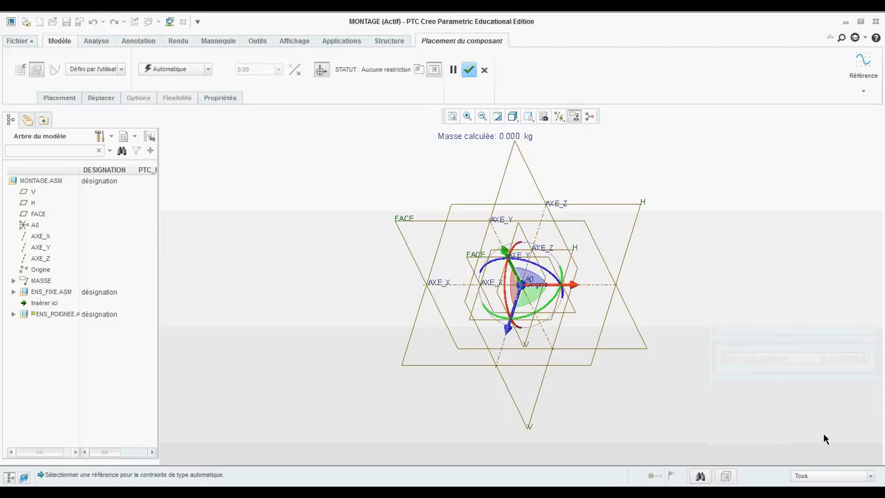
left_click(470, 70)
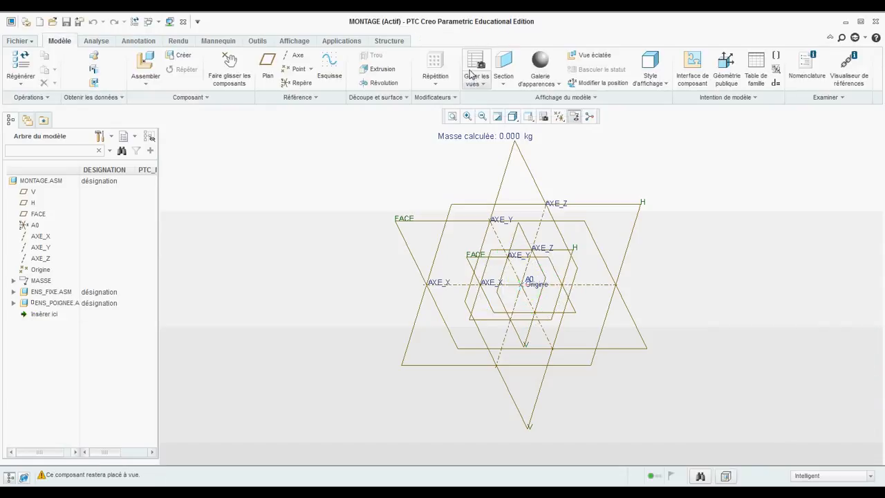
Step: Create a standard subassembly named ens_biellette copied from assemblage_3plans.asm, accepting its placement without constraints
left_click(179, 55)
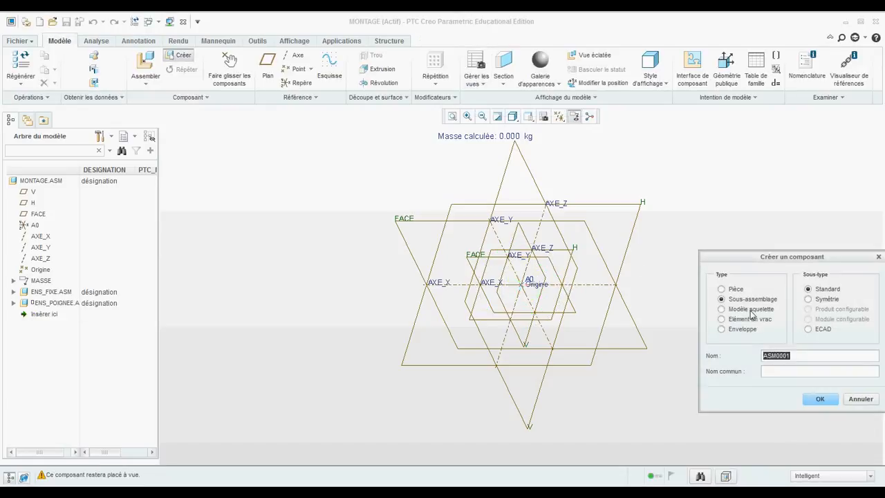
key("BackSpace")
type("ens_biellette")
left_click(818, 400)
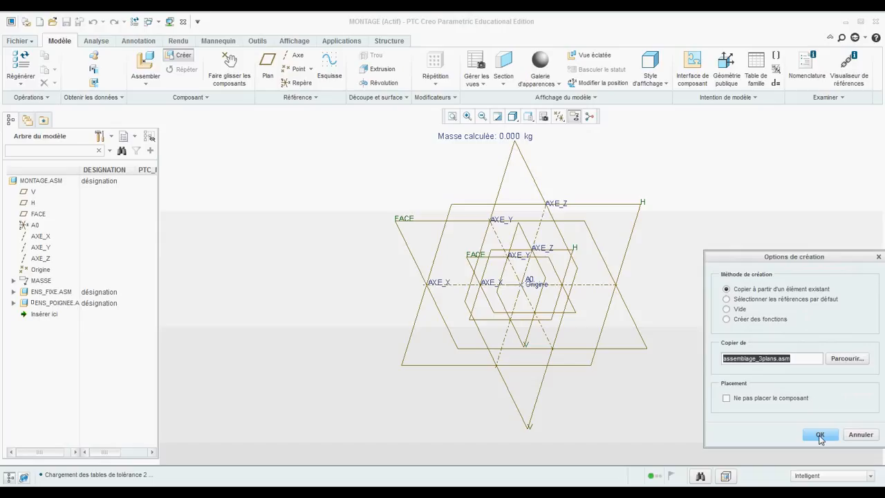
left_click(820, 434)
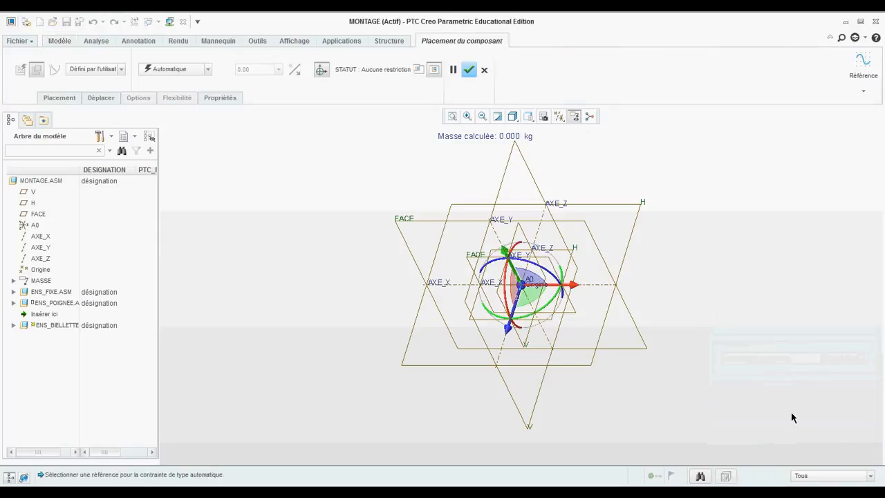
left_click(469, 70)
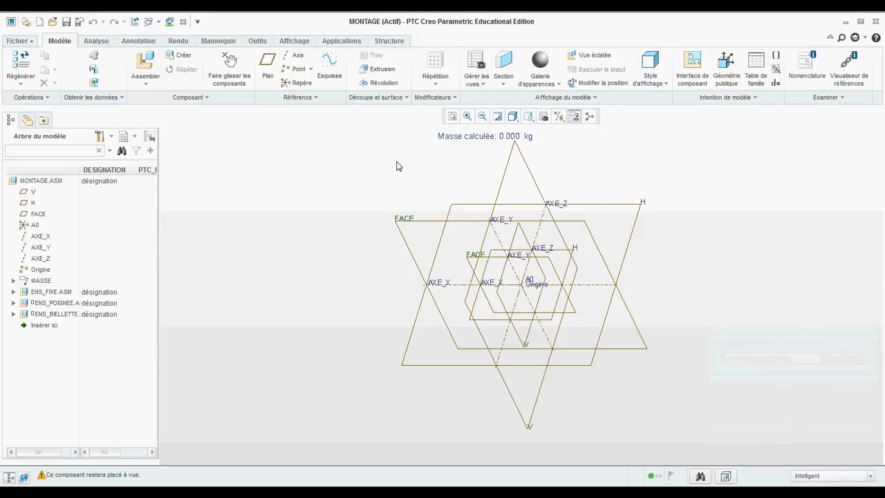
Step: Create a standard subassembly named ens_piston copied from assemblage_3plans.asm, accepting its placement without constraints
left_click(181, 55)
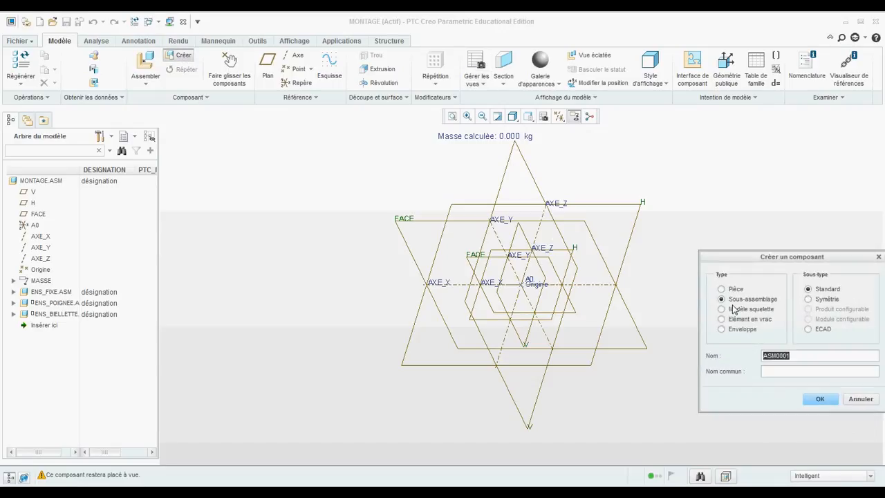
double_click(780, 356)
type("ens_piston")
left_click(820, 400)
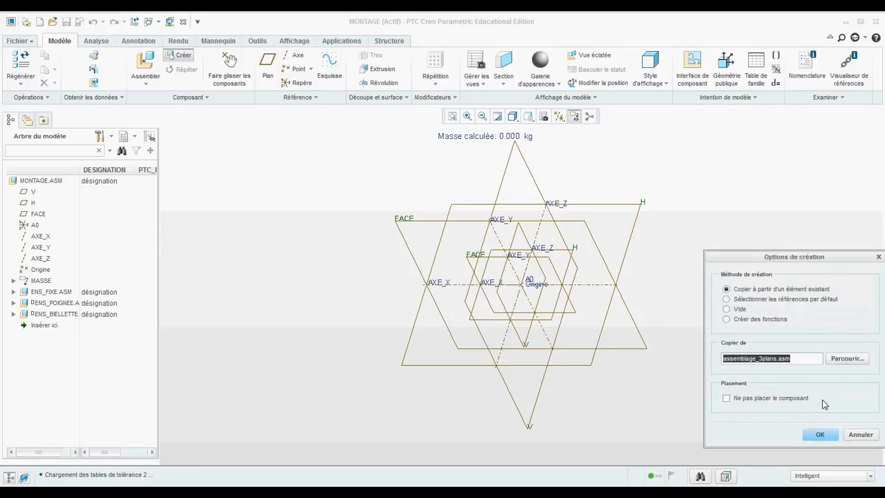
left_click(820, 435)
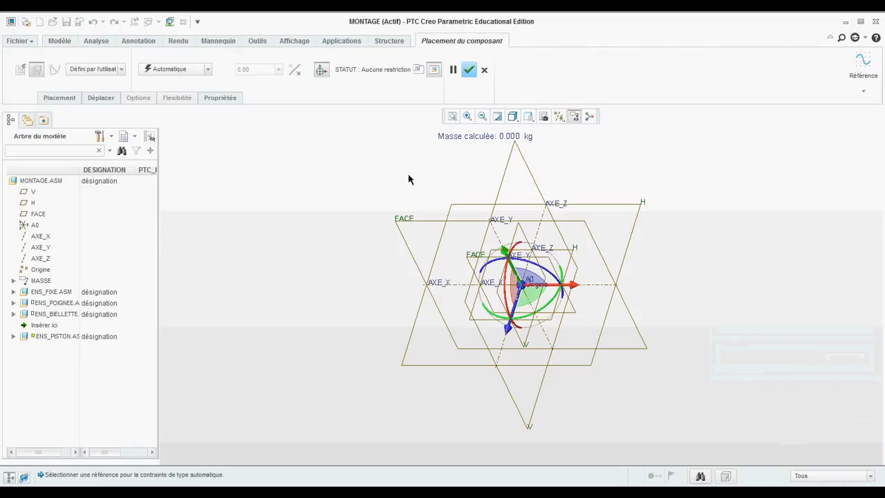
left_click(468, 70)
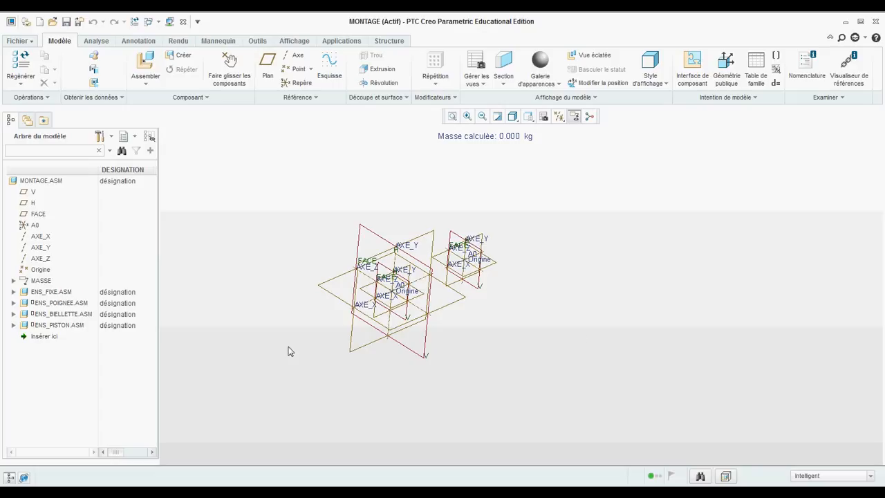
Step: Activate the ENS_FIXE.ASM subassembly within the montage assembly
left_click(60, 304)
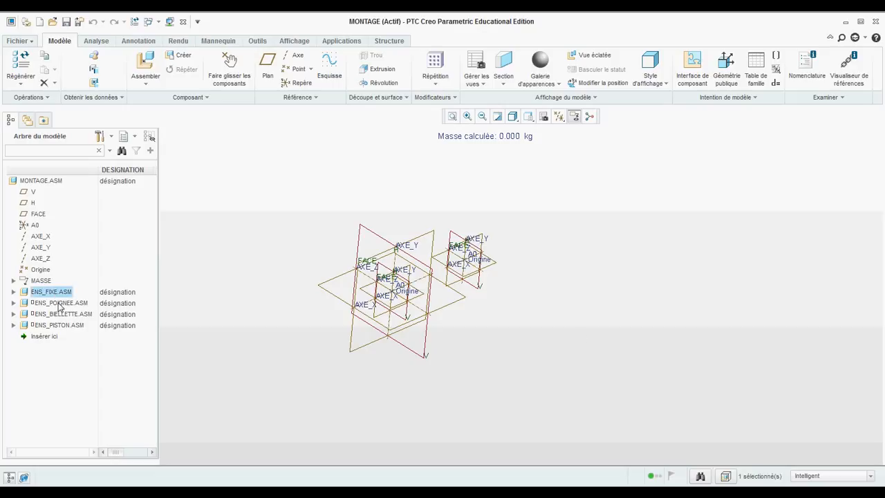
left_click(61, 315)
left_click(60, 325)
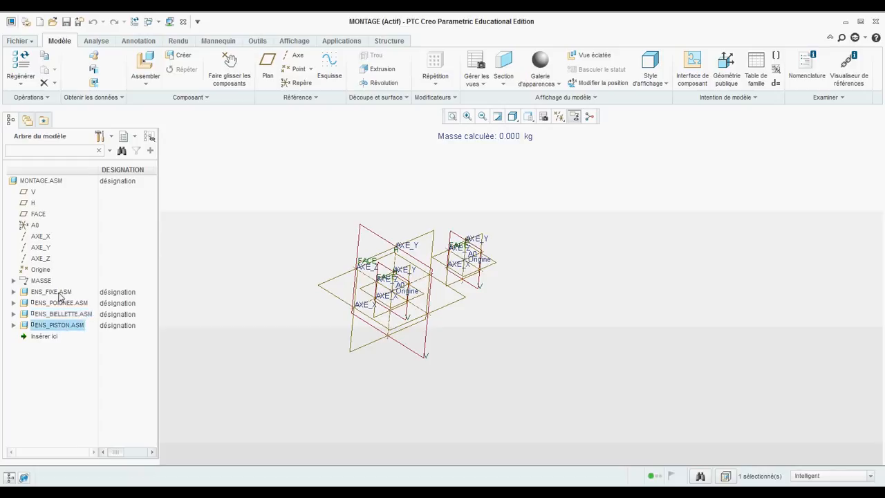
left_click(60, 294)
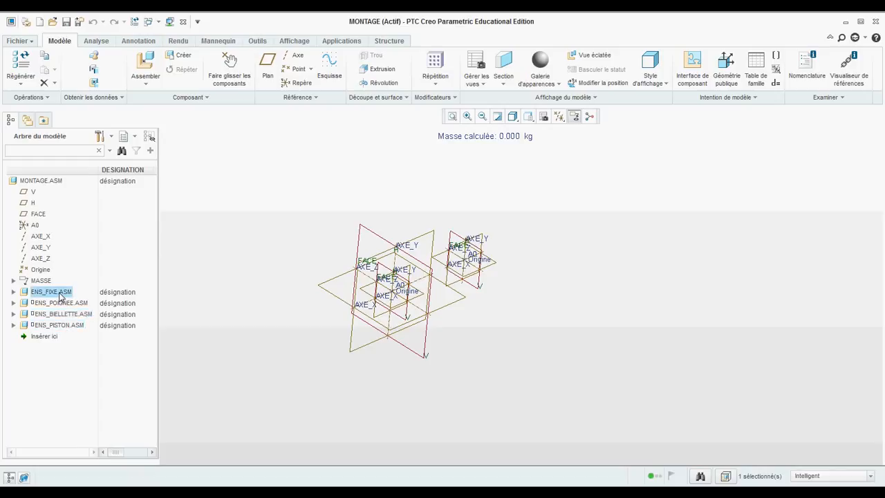
right_click(61, 296)
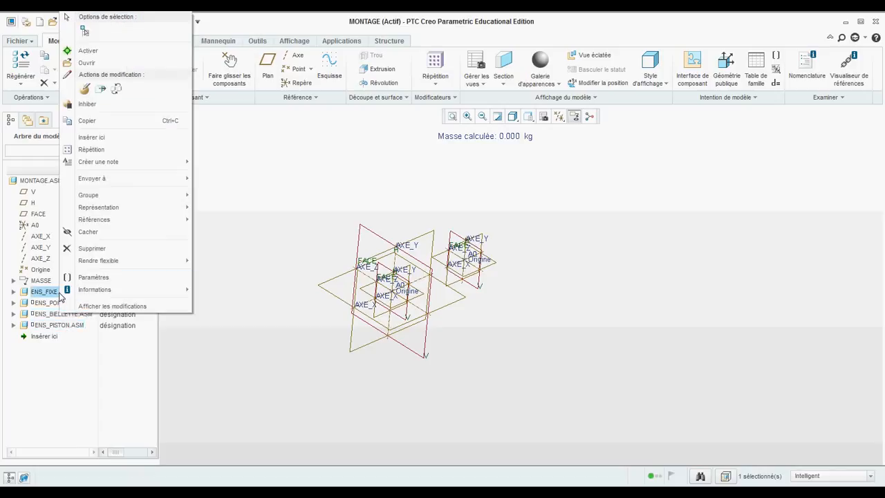
left_click(87, 52)
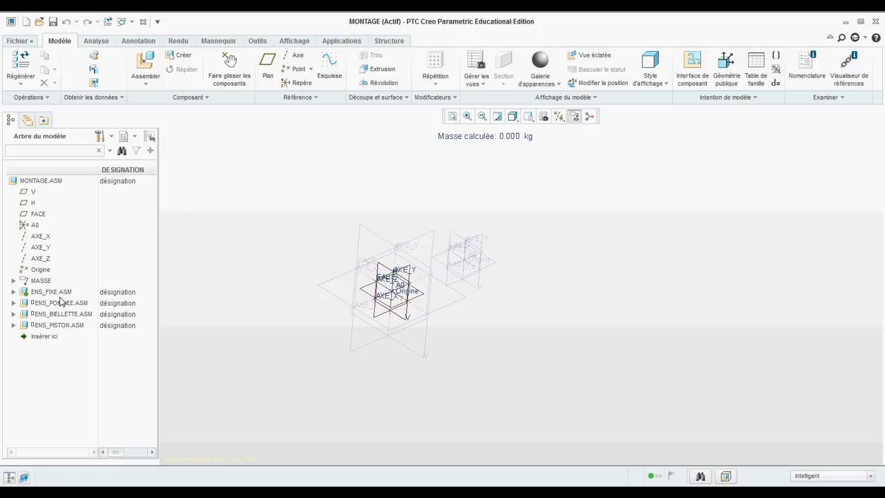
Step: Hide the eight datum features of MONTAGE.ASM, from plane V through Origine
left_click(33, 193)
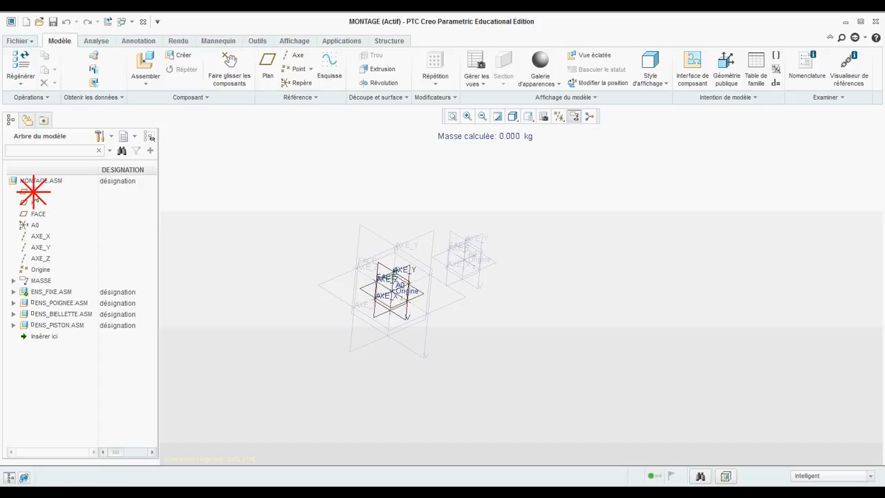
left_click(41, 270, "shift")
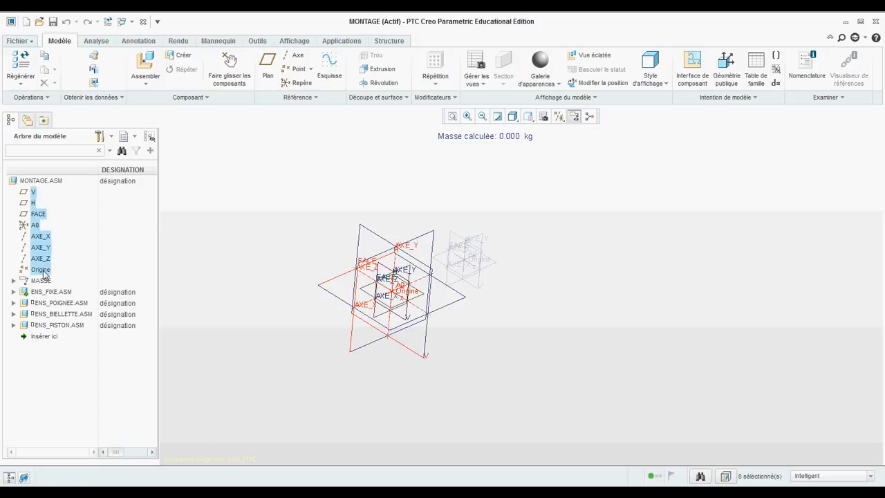
right_click(44, 272)
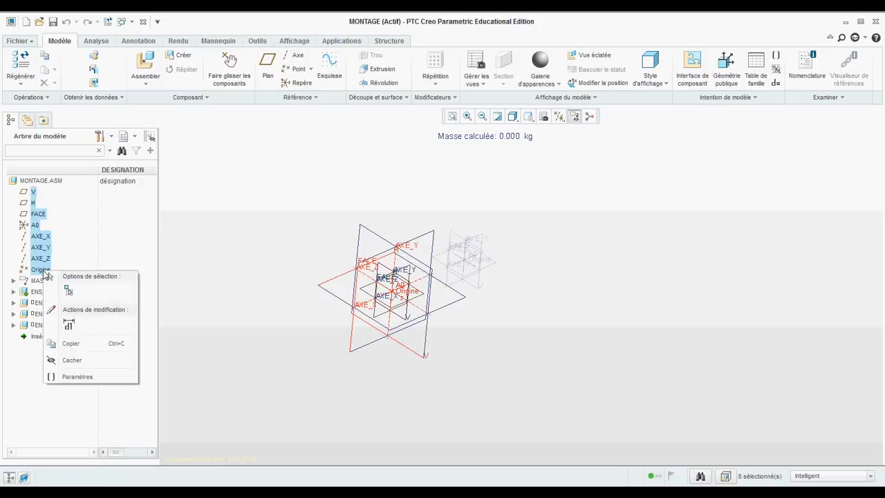
left_click(72, 361)
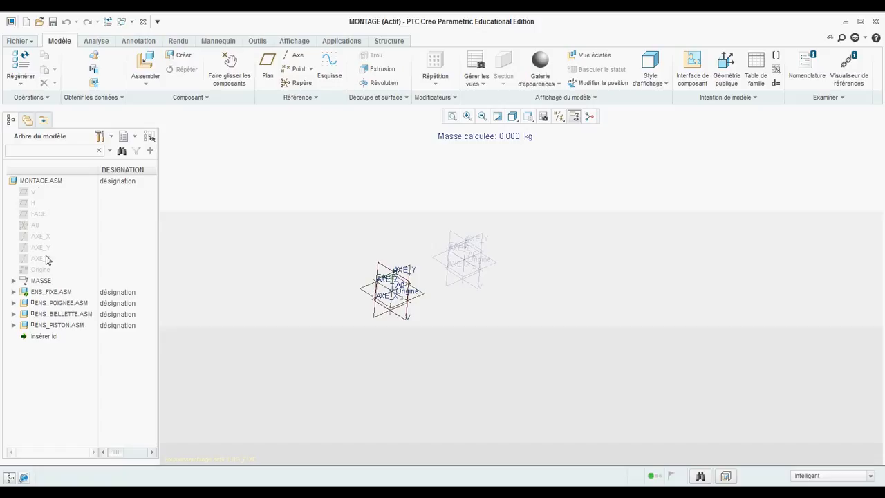
Step: Hide the ENS_POIGNEE.ASM, ENS_BIELLETTE.ASM and ENS_PISTON.ASM subassemblies
left_click(54, 308)
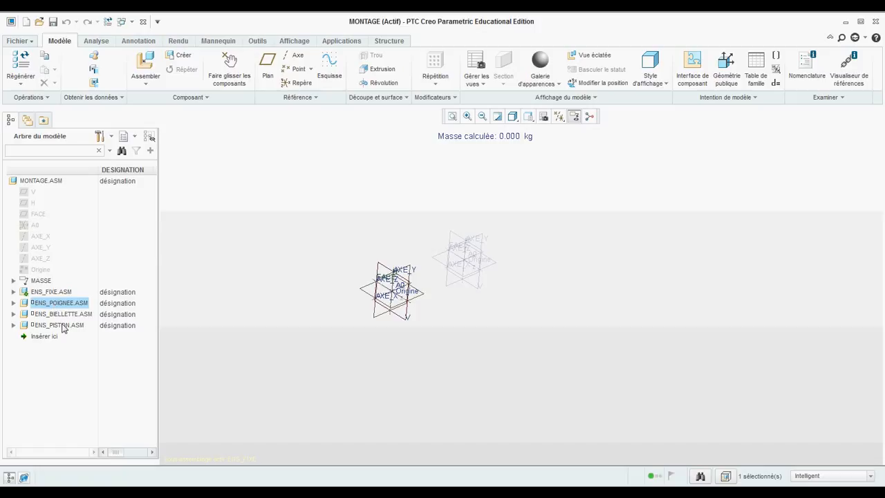
left_click(62, 327, "shift")
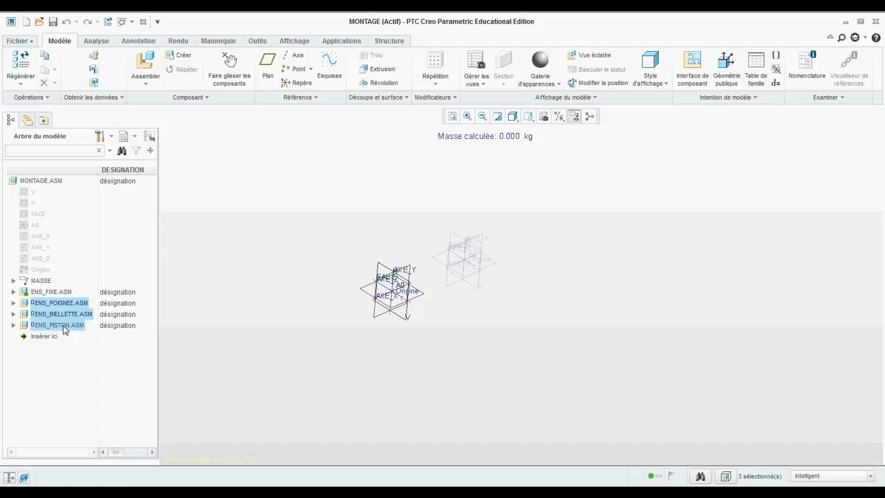
right_click(64, 329)
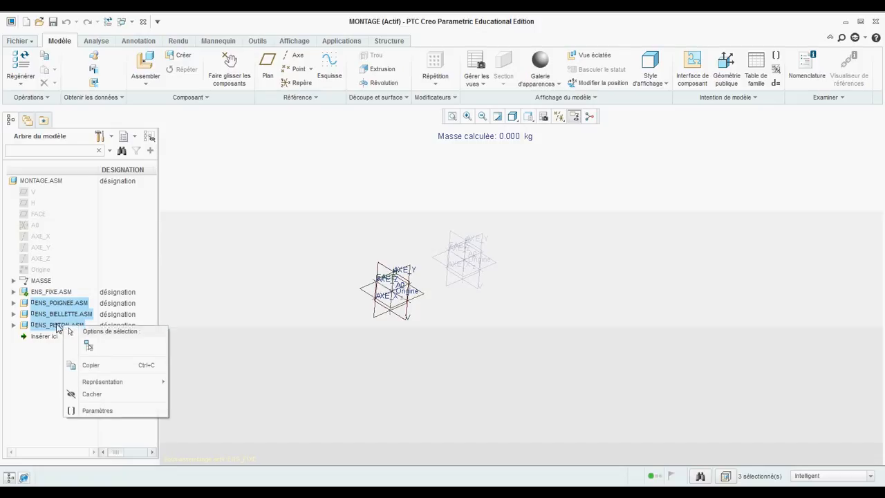
left_click(90, 394)
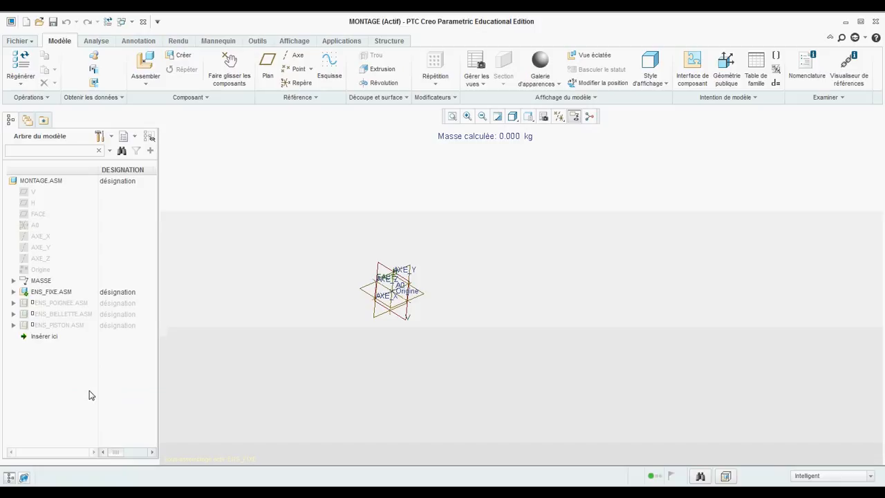
Step: Insert base.prt from the working directory as a component of the active ENS_FIXE subassembly
left_click(145, 65)
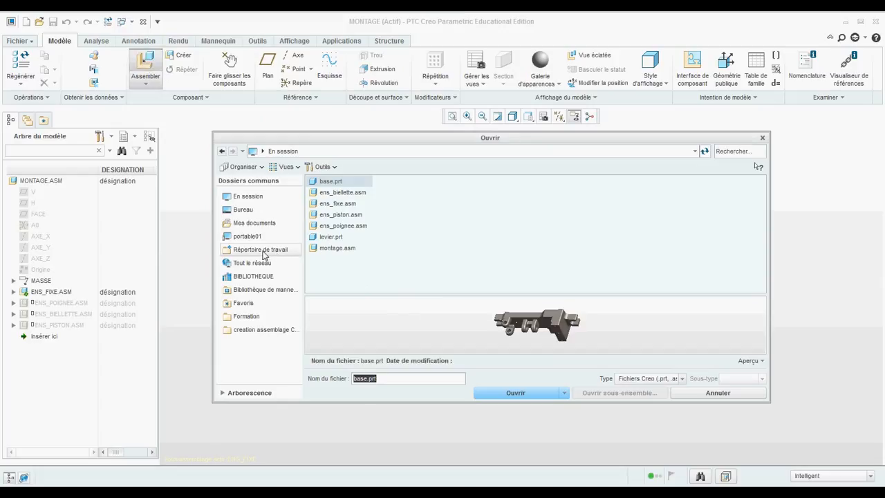
left_click(260, 255)
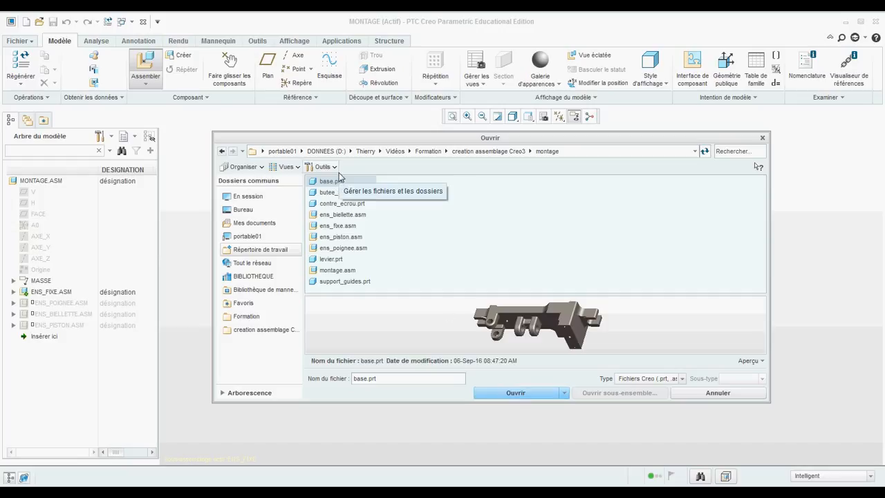
left_click(501, 395)
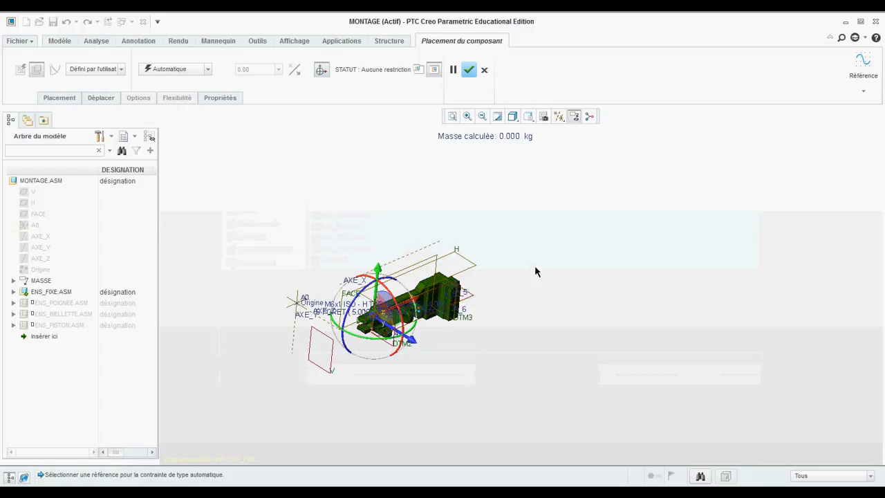
Step: Move the base part freehand away from the ENS_FIXE datum planes and rotate it slightly
scroll(379, 321, "down", 3)
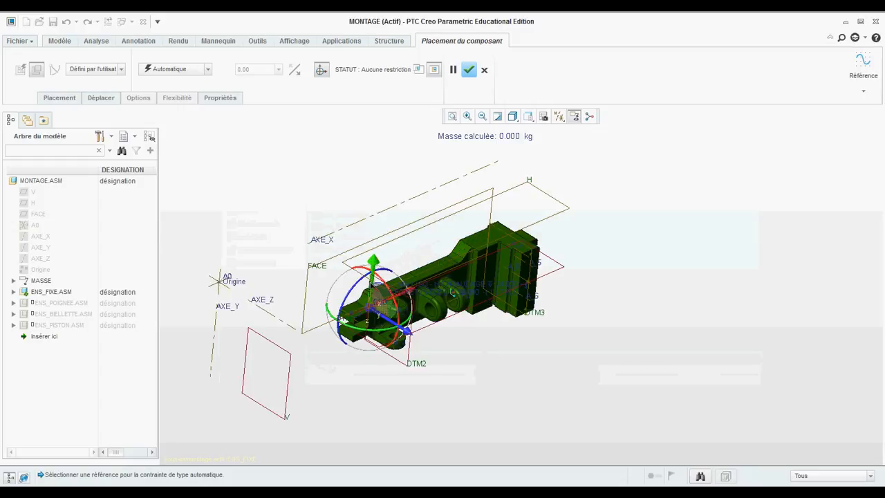
left_click_drag(373, 263, 380, 199)
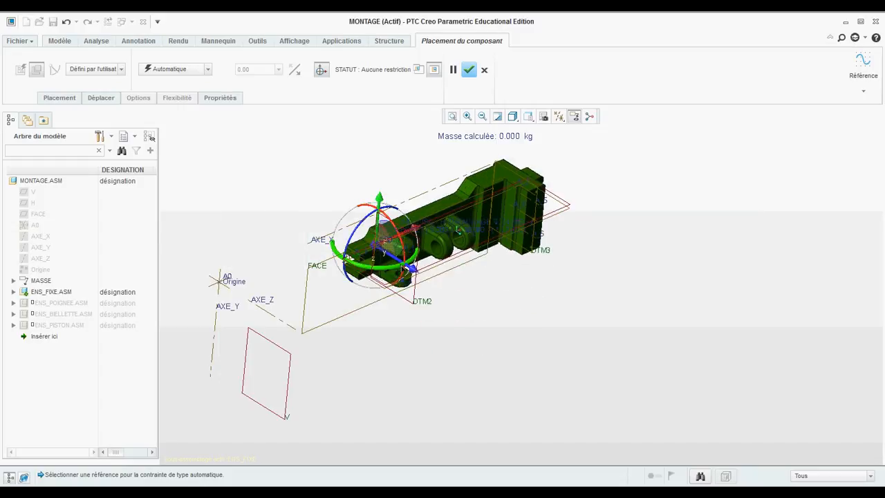
left_click_drag(416, 274, 551, 345)
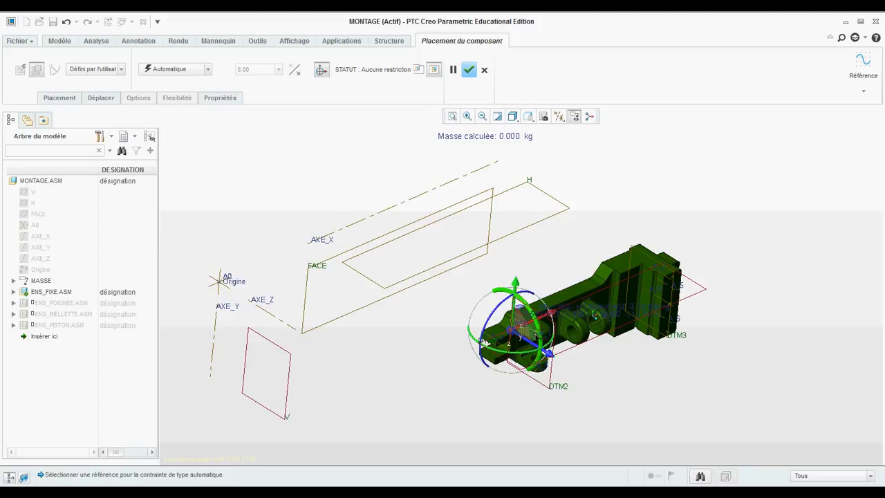
left_click_drag(540, 316, 560, 325)
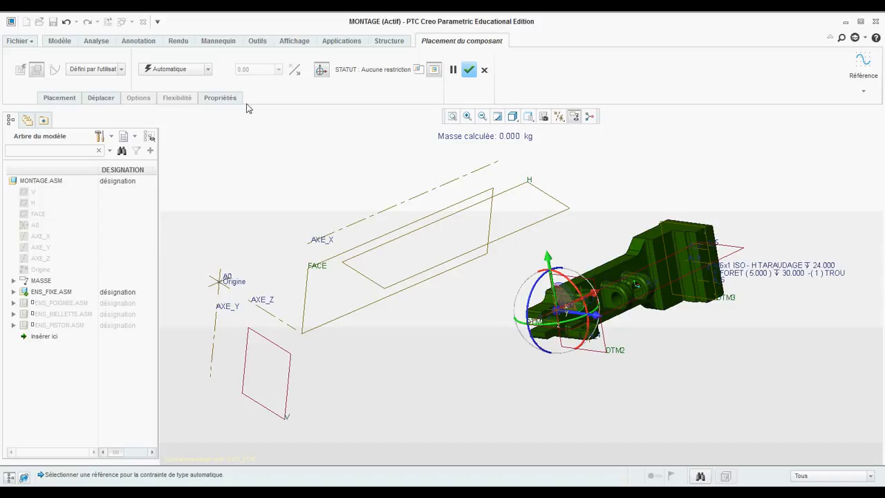
Step: Constrain the base's DTM1 plane to the FACE plane of ENS_FIXE as Coincident
left_click(59, 98)
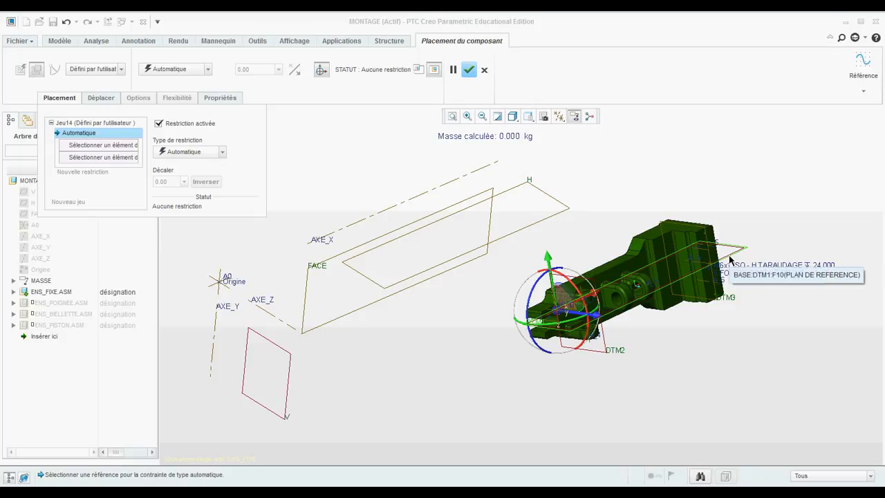
left_click(730, 259)
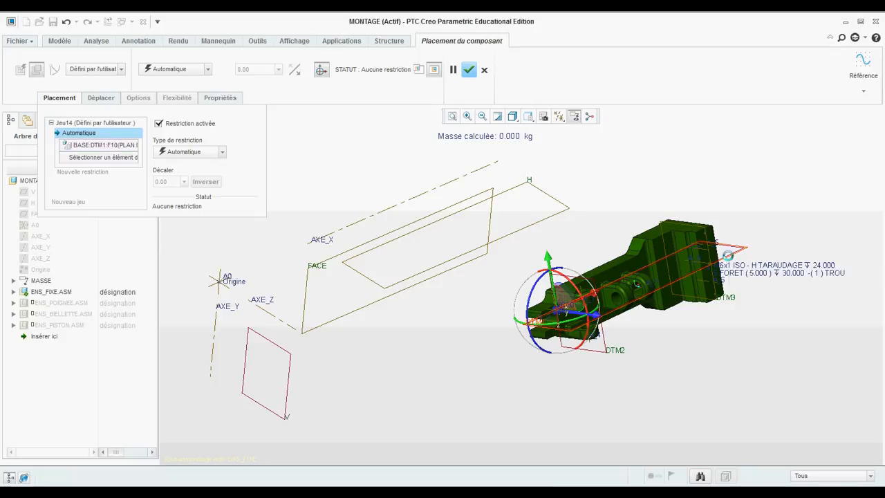
left_click(342, 258)
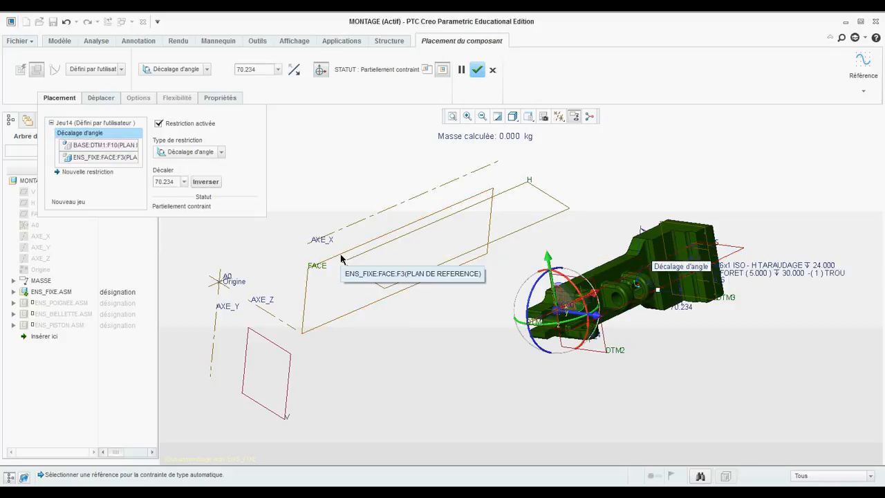
left_click(206, 69)
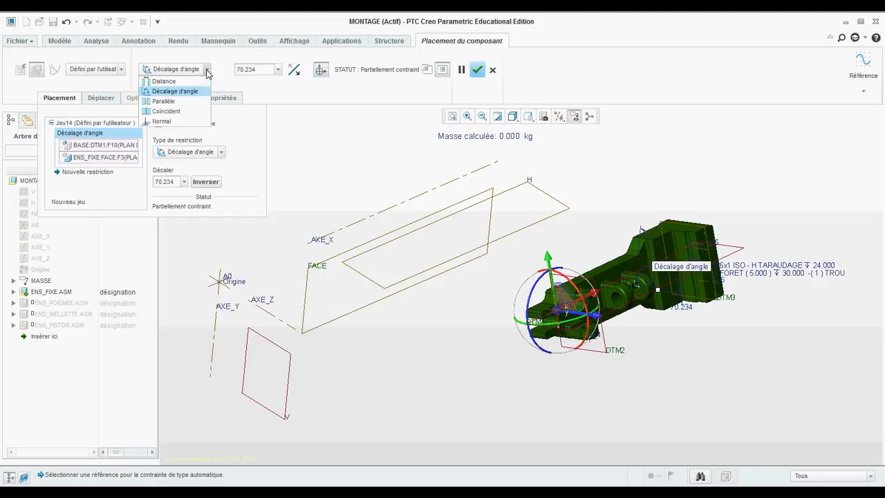
left_click(193, 113)
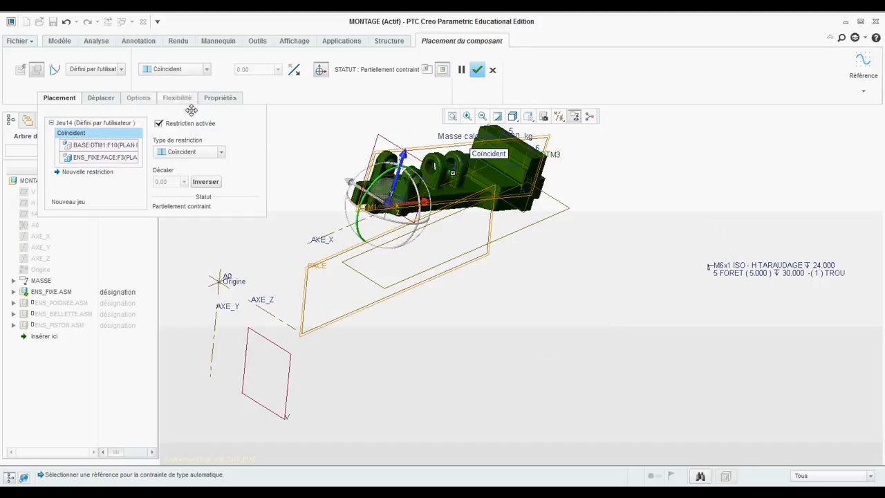
Step: Add a Coincident constraint between the base's DTM2 plane and the V plane of ENS_FIXE
left_click(384, 141)
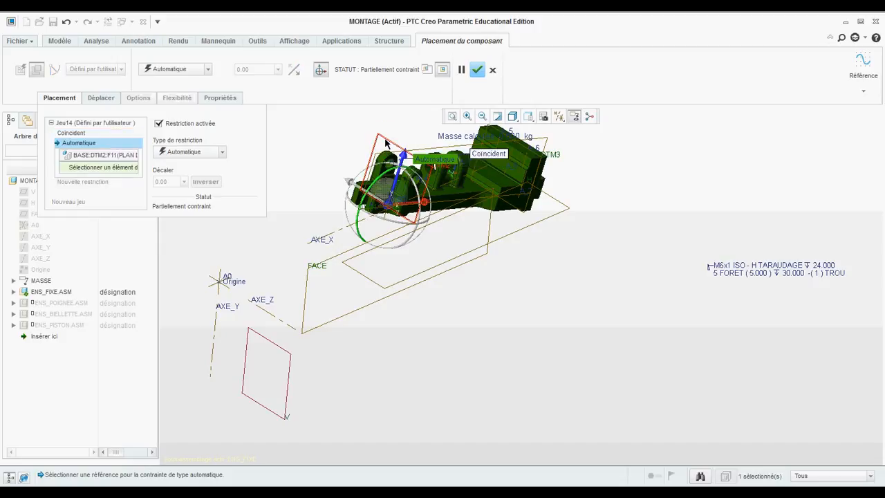
left_click(280, 352)
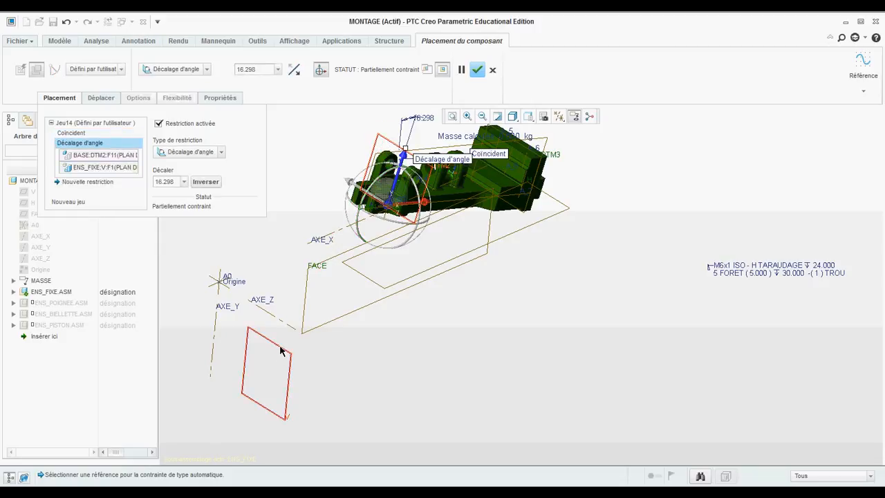
left_click(182, 69)
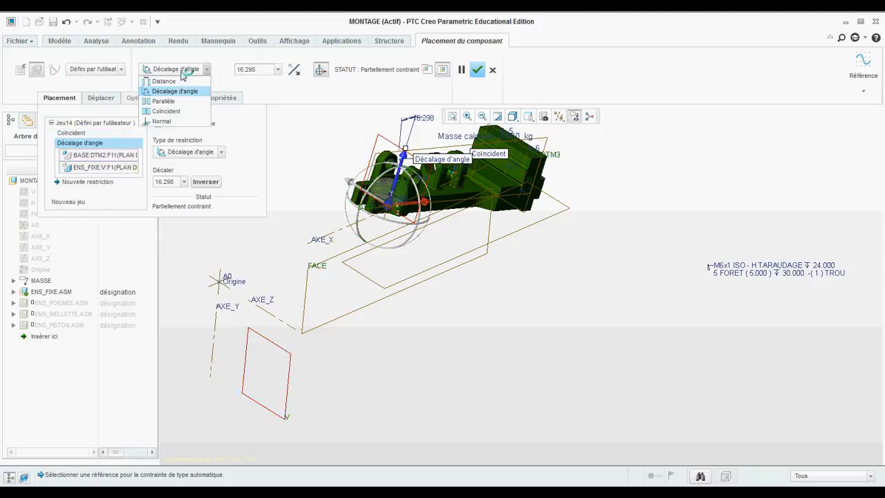
left_click(166, 111)
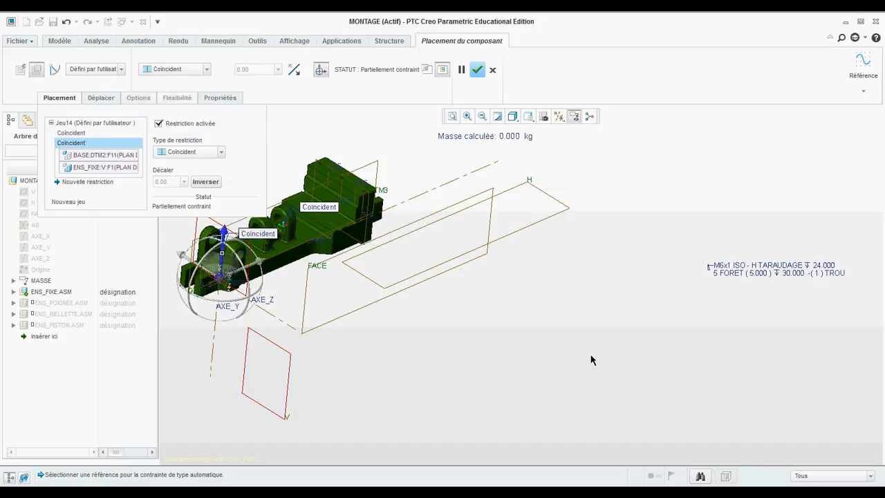
Step: Add a Coincident constraint between the flat underside surface of the base and the H plane of ENS_FIXE
left_click(563, 217)
middle_click_drag(575, 300, 397, 323)
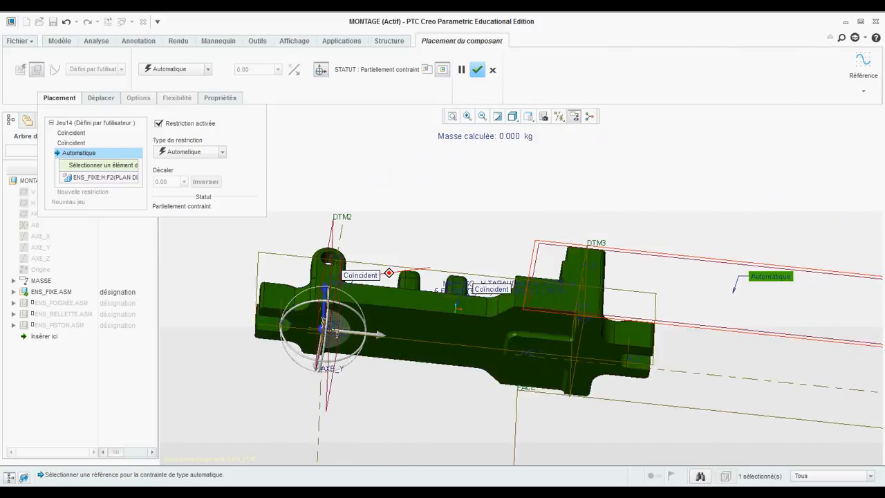
left_click(401, 330)
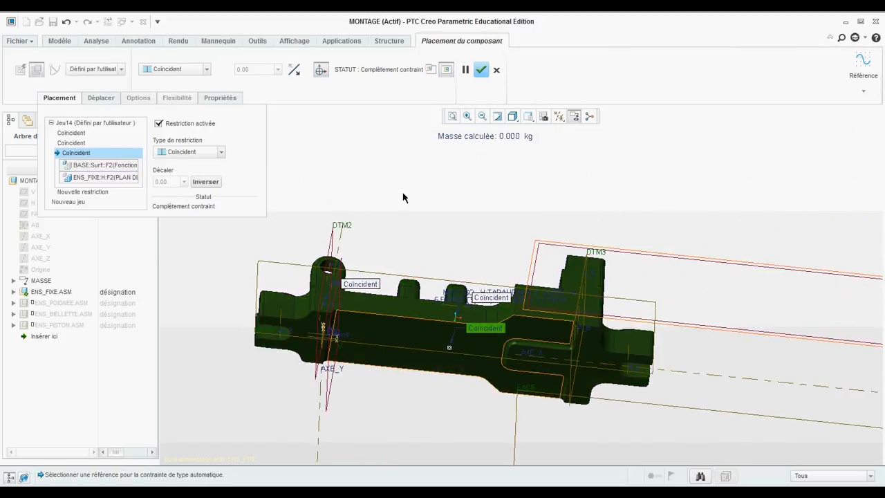
middle_click_drag(410, 223, 443, 276)
scroll(449, 313, "up", 4)
scroll(475, 318, "down", 2)
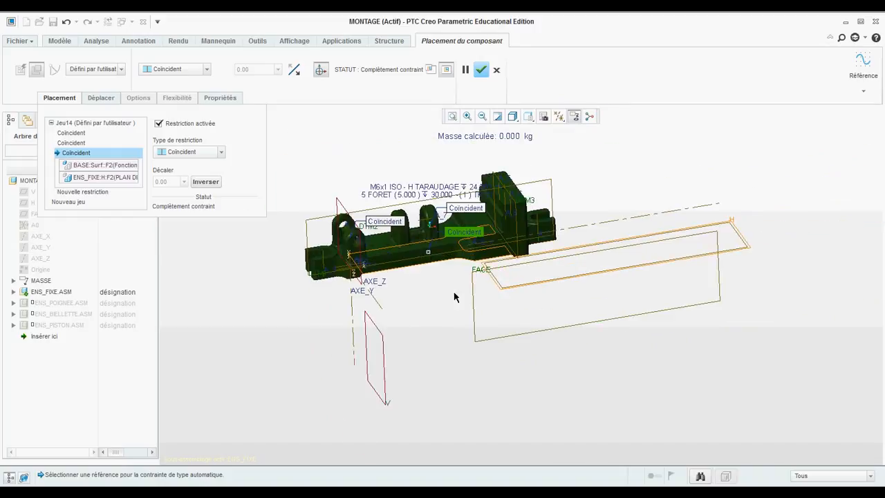
middle_click_drag(468, 310, 476, 313)
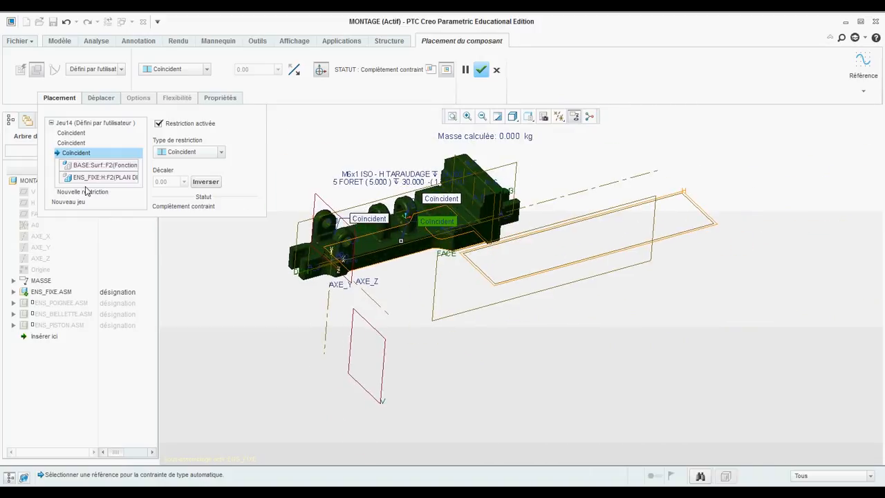
Step: Change the constraint between the base's DTM2 plane and the V plane to Distance with an offset of 100
left_click(64, 100)
left_click(64, 101)
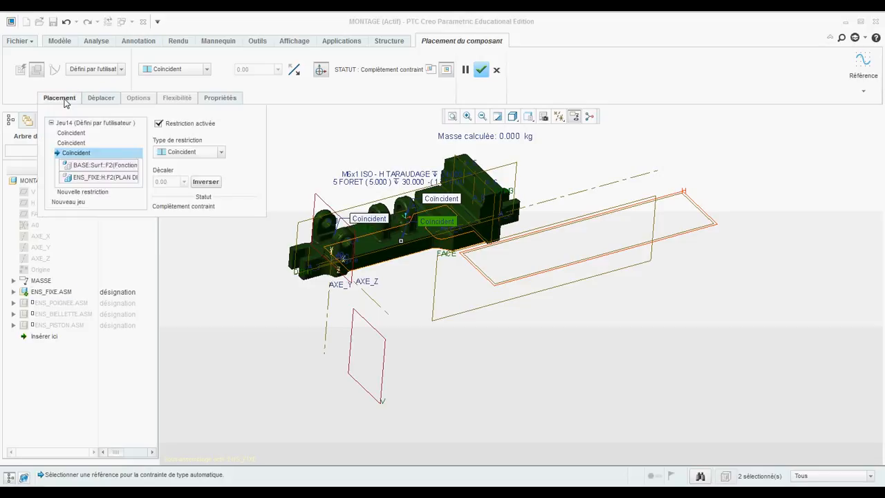
left_click(73, 133)
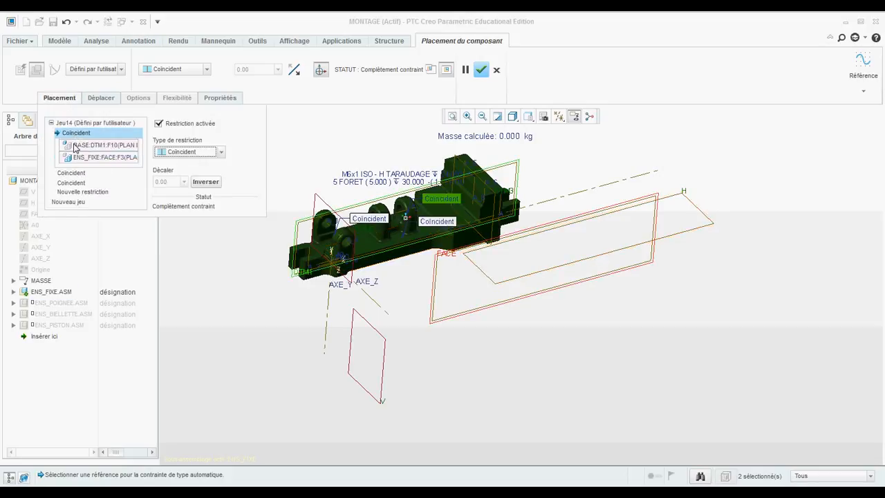
left_click(75, 172)
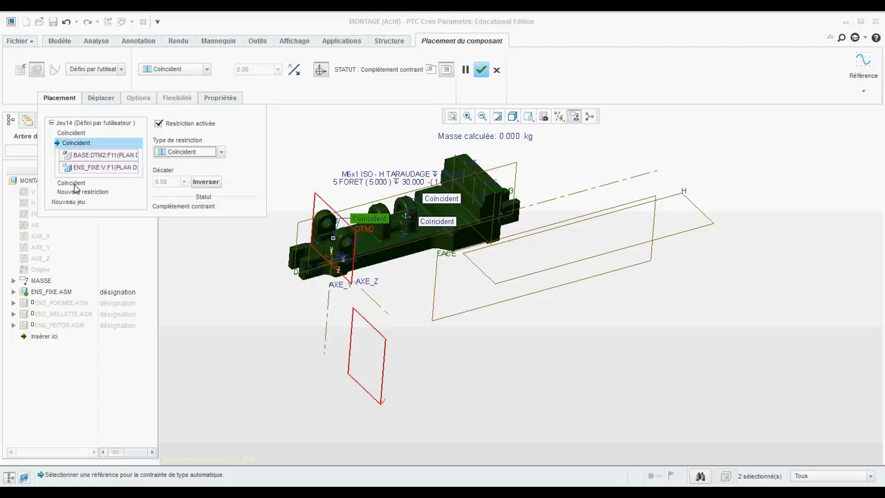
left_click(194, 153)
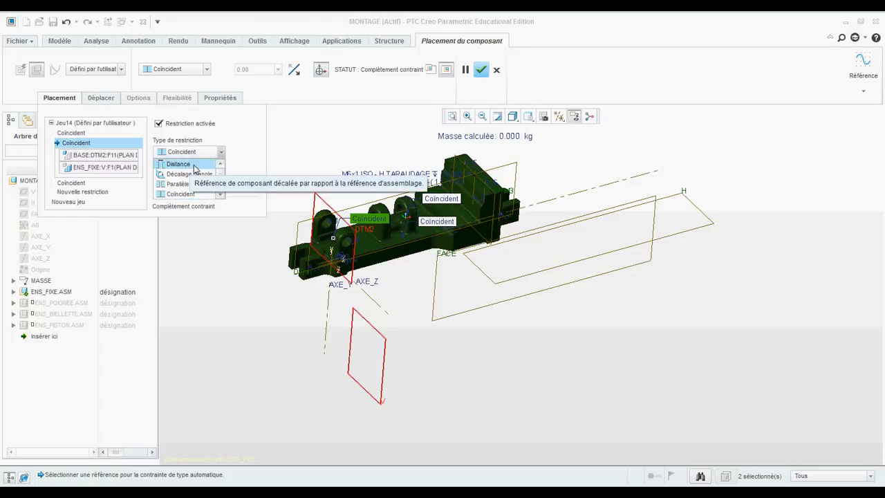
left_click(195, 165)
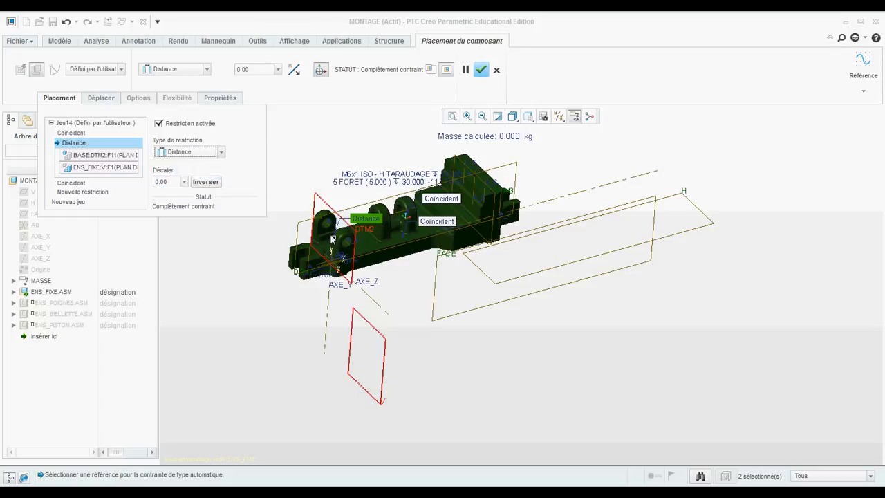
left_click_drag(332, 240, 390, 241)
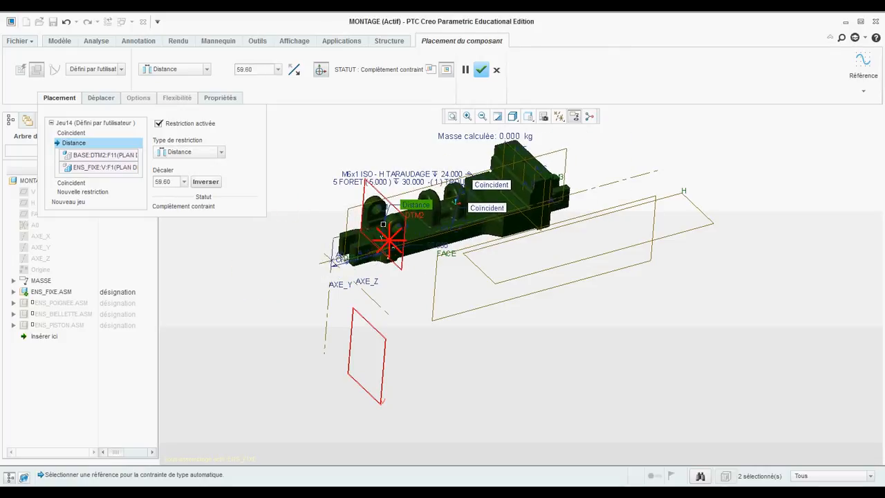
double_click(173, 182)
type("100")
key("Return")
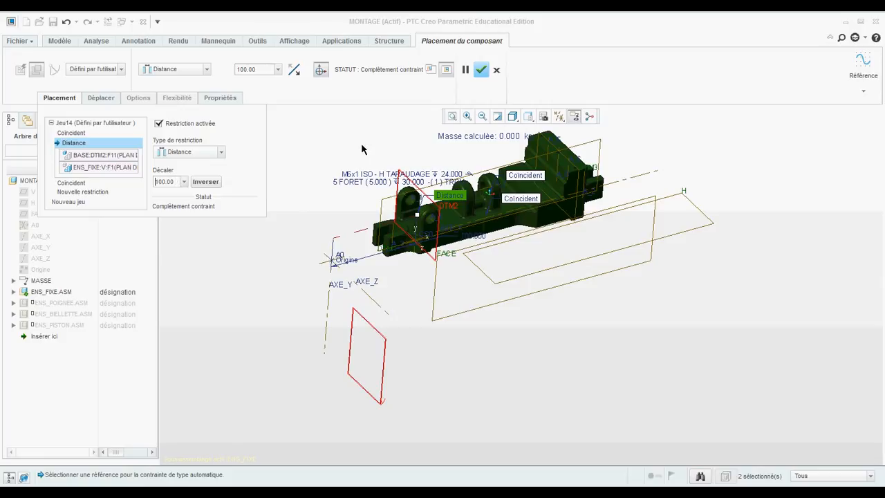
Step: Accept the base's placement, then reopen the definition of BASE.PRT inside ENS_FIXE for editing
middle_click_drag(403, 300, 401, 297)
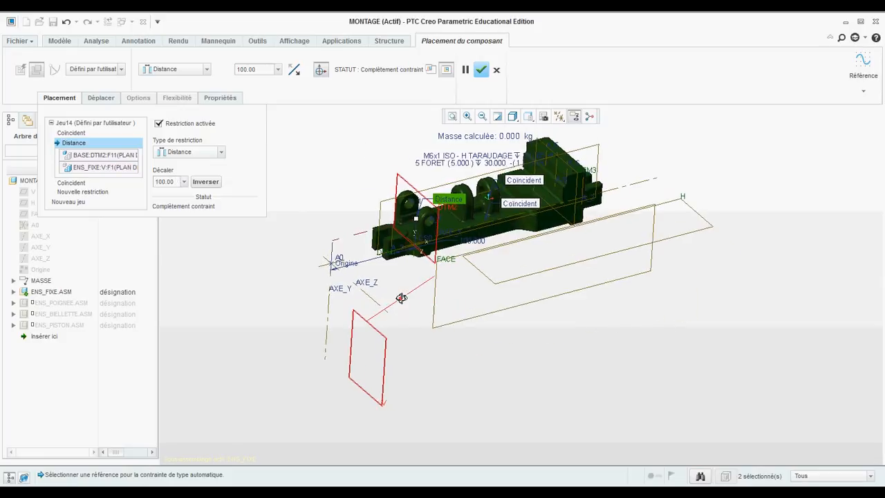
left_click(481, 69)
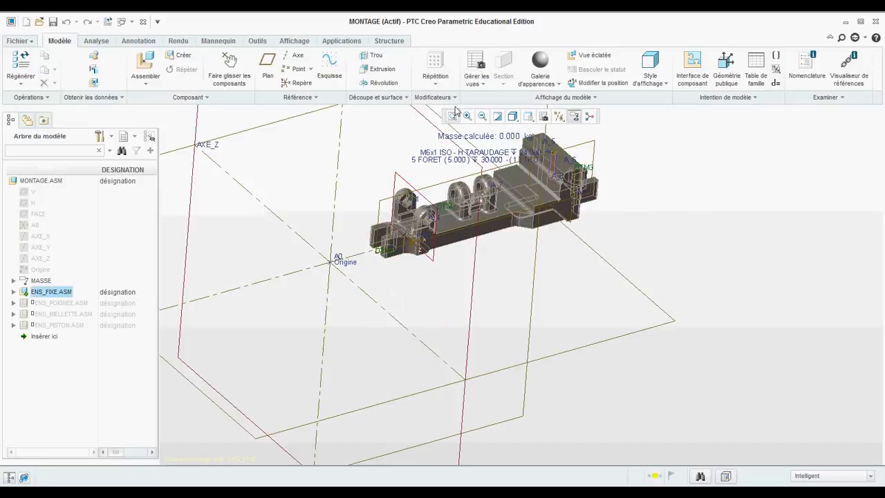
left_click(14, 294)
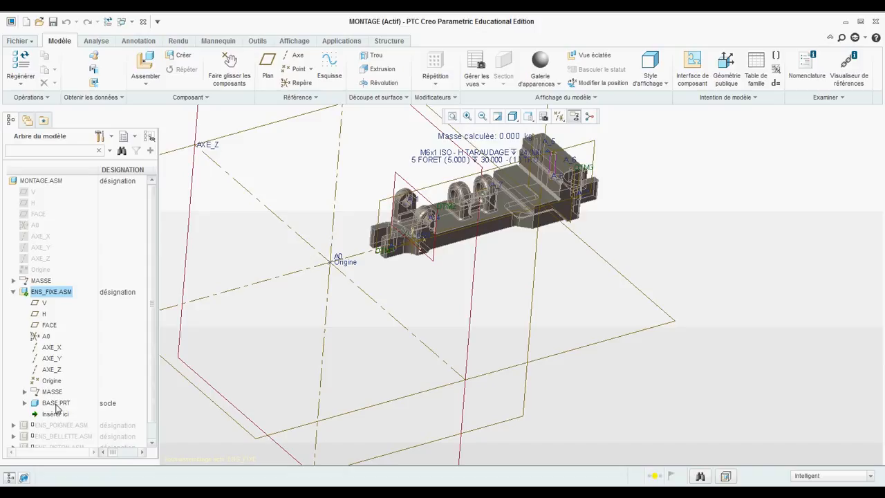
left_click(55, 403)
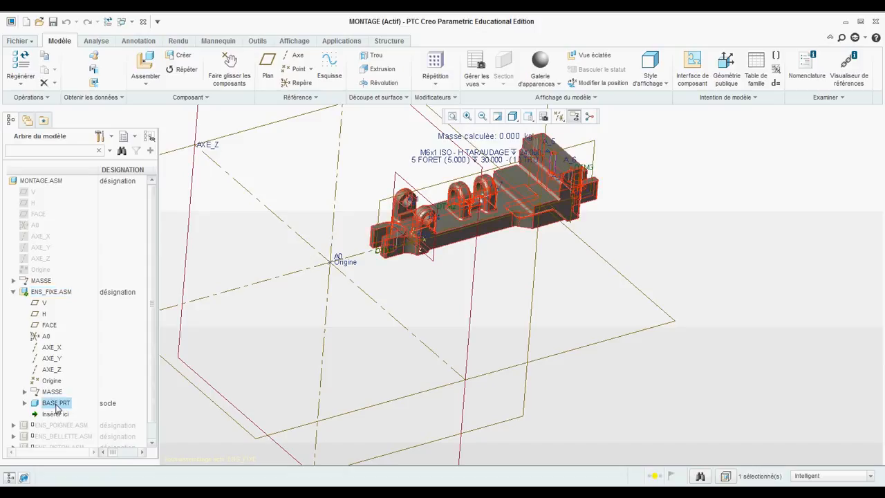
right_click(58, 408)
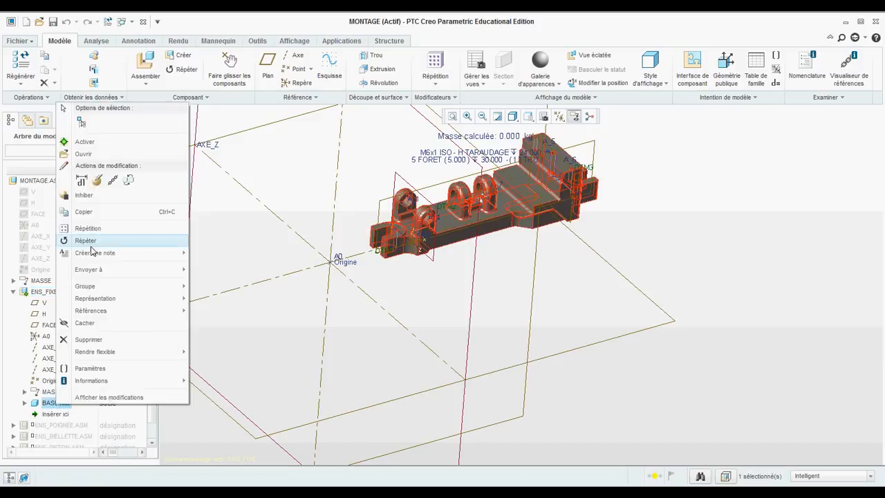
left_click(97, 181)
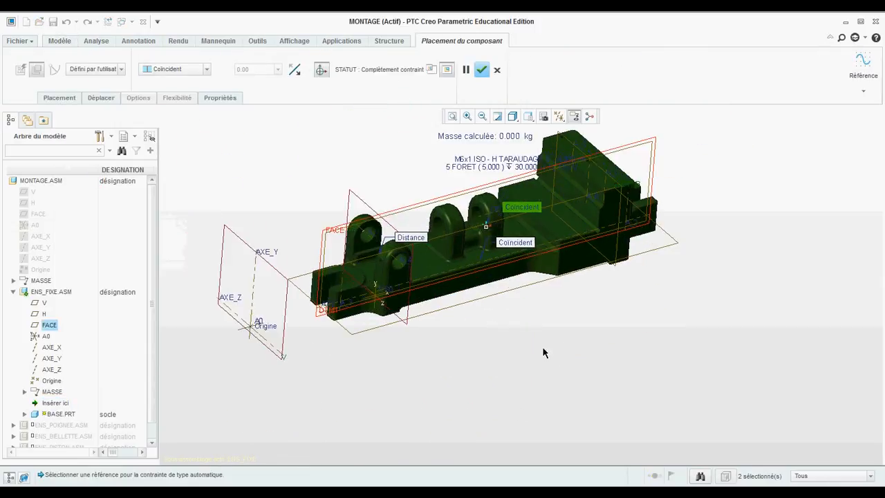
Step: Delete the base's whole user-defined placement constraint set, Jeu14
left_click(62, 99)
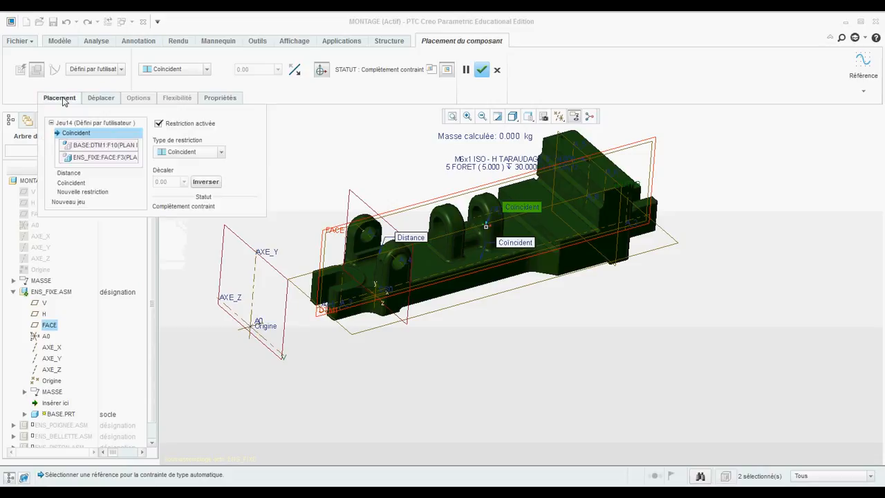
scroll(497, 369, "down", 3)
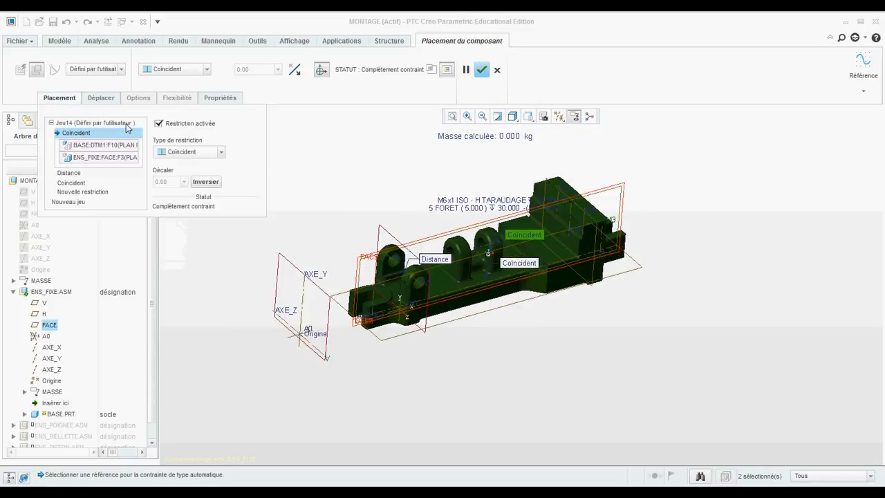
left_click(97, 123)
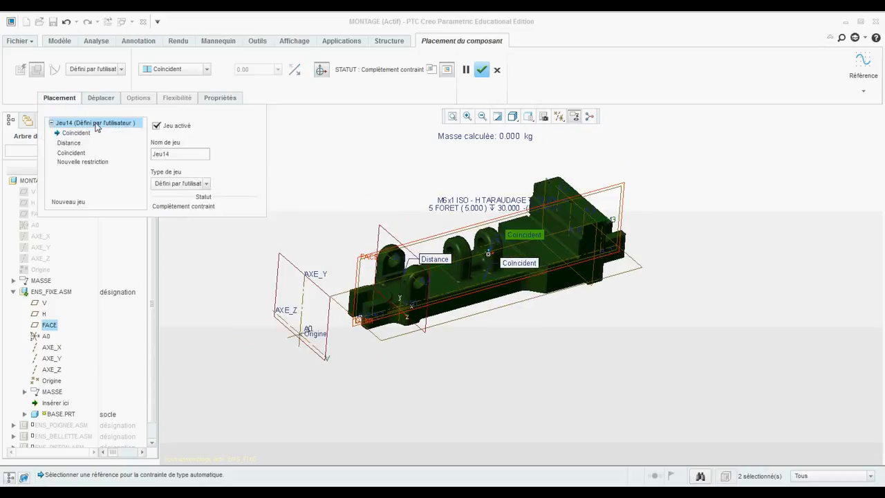
right_click(98, 125)
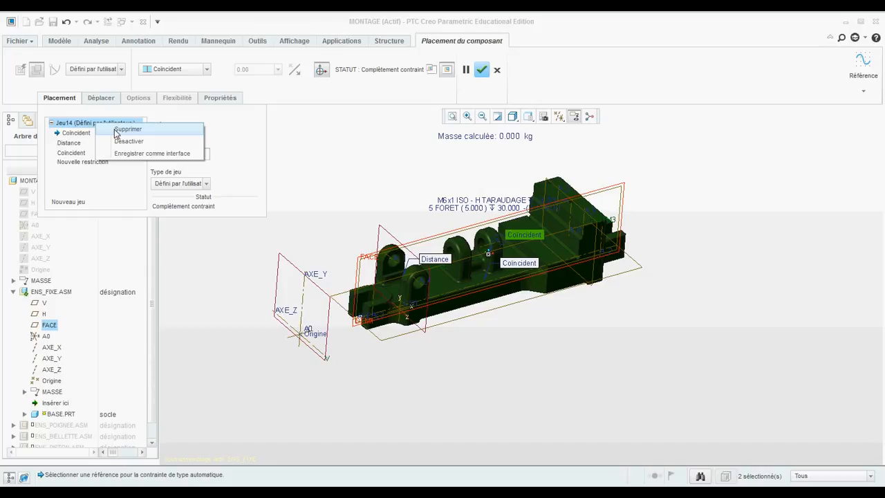
left_click(117, 130)
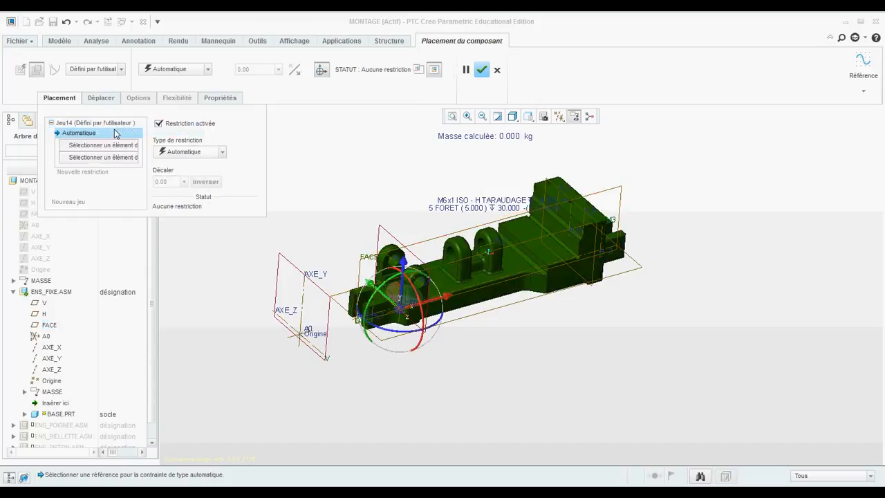
Step: Constrain the base by choosing Centré between ENS_FIXE's A0 coordinate system and the base's CS0 coordinate system, and accept the placement
left_click(208, 69)
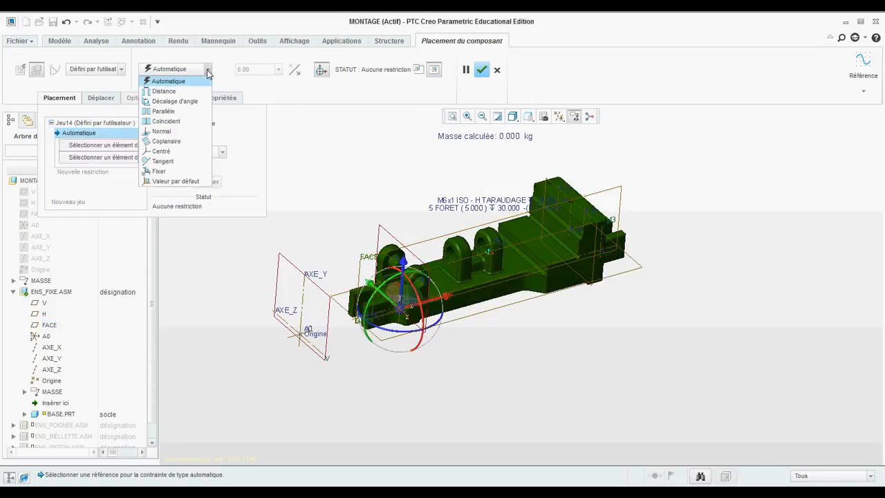
left_click(161, 151)
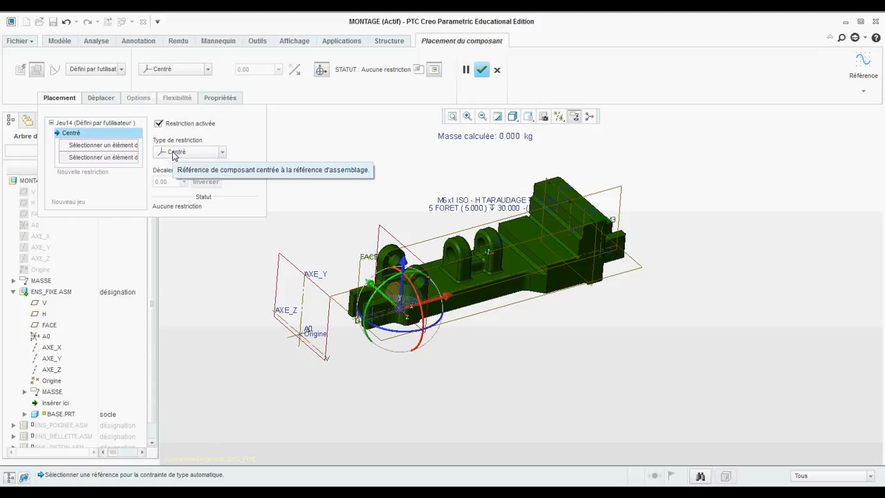
left_click(45, 337)
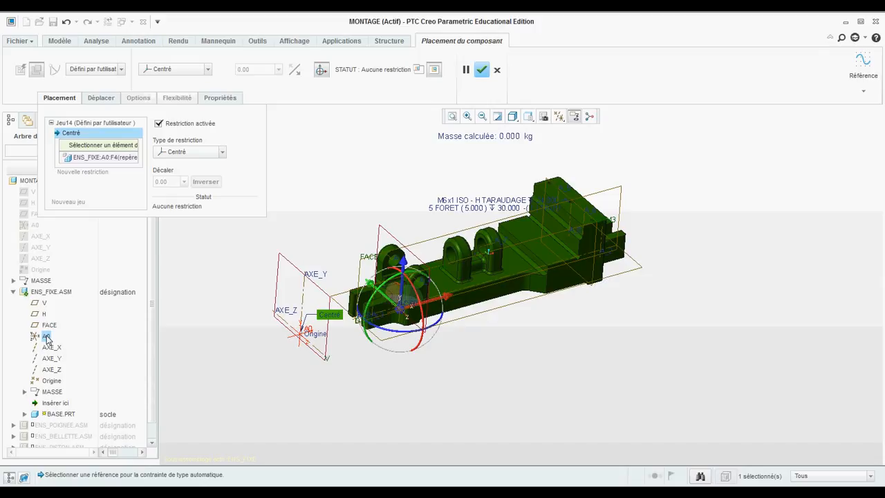
left_click(25, 414)
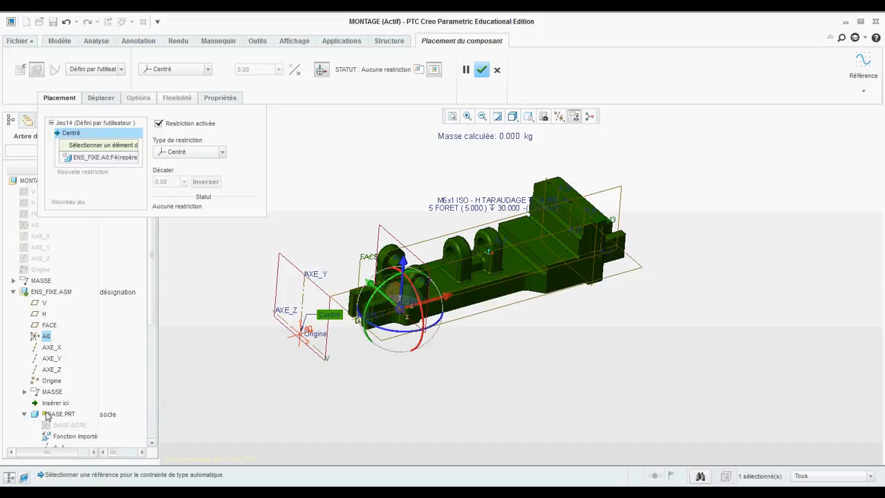
scroll(54, 360, "down", 4)
scroll(62, 286, "down", 2)
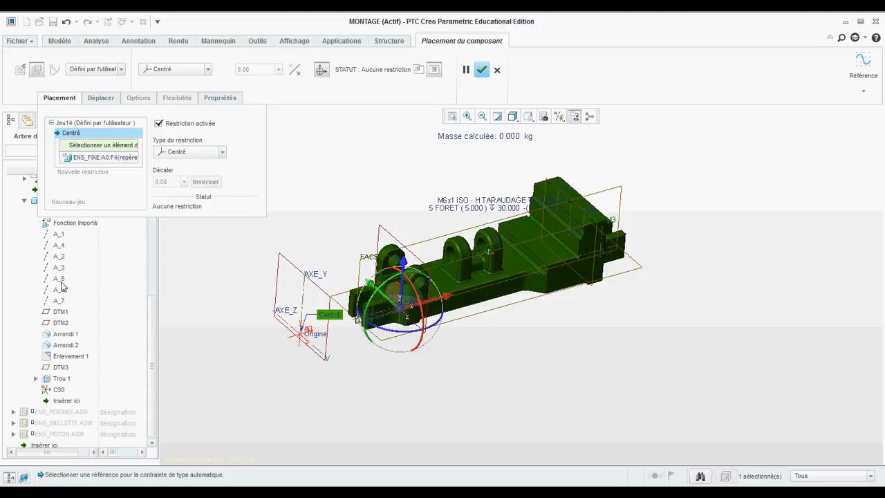
left_click(60, 391)
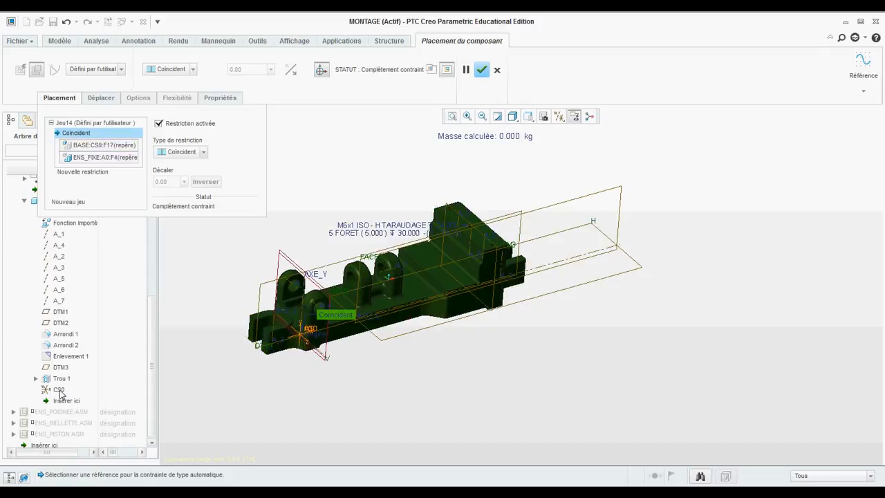
left_click(482, 71)
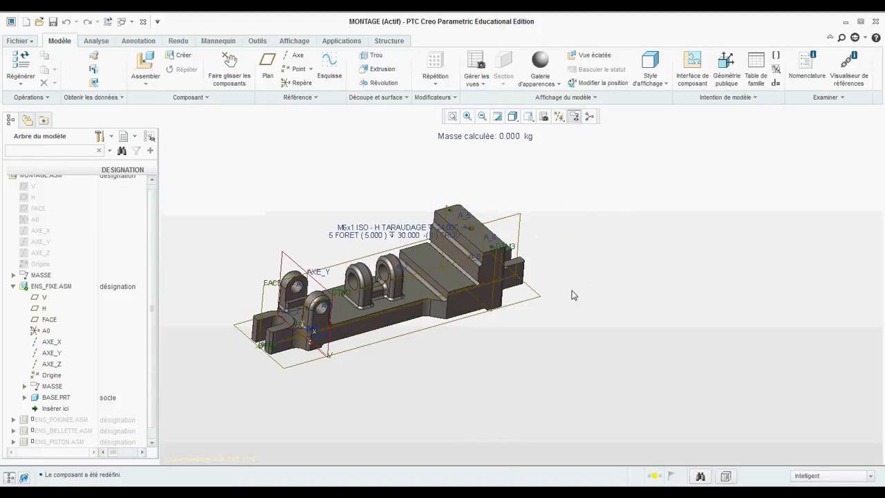
Step: Activate the top-level MONTAGE.ASM assembly
scroll(571, 295, "up", 2)
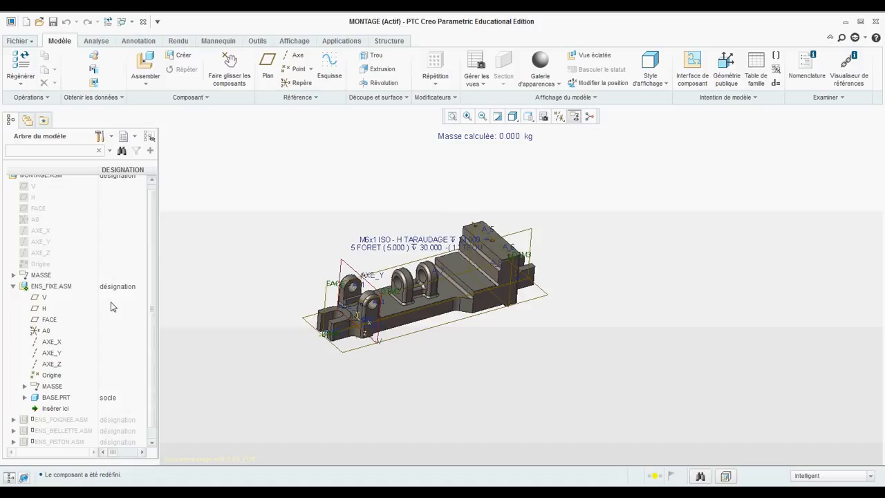
scroll(155, 314, "up", 1)
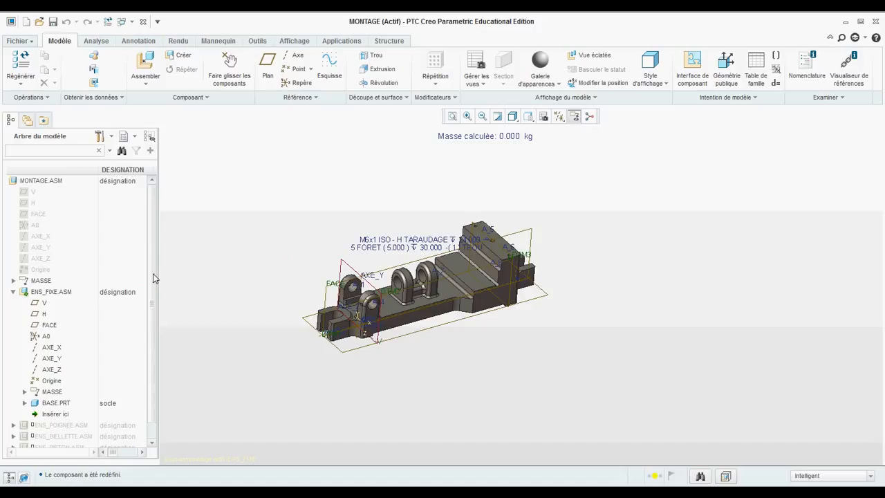
left_click(47, 181)
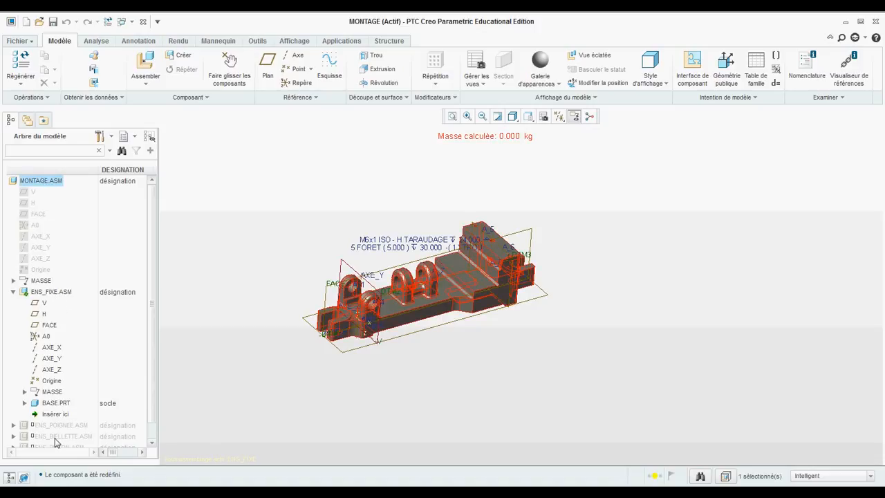
right_click(39, 185)
left_click(50, 191)
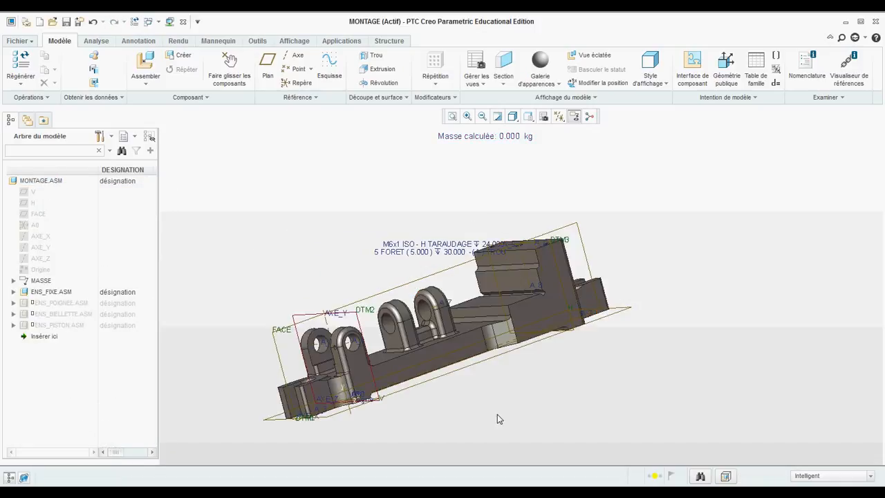
Step: Turn off the display of annotations and activate the ENS_FIXE.ASM subassembly
middle_click_drag(558, 383, 559, 376)
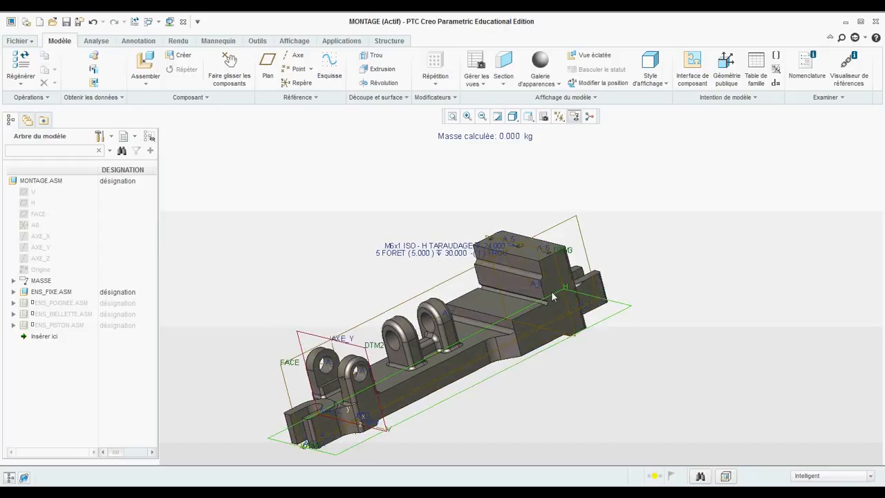
left_click(562, 118)
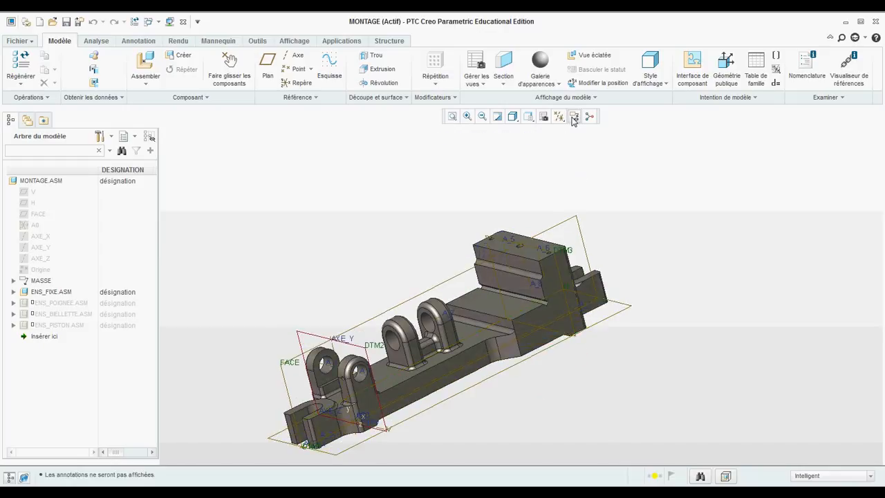
right_click(49, 296)
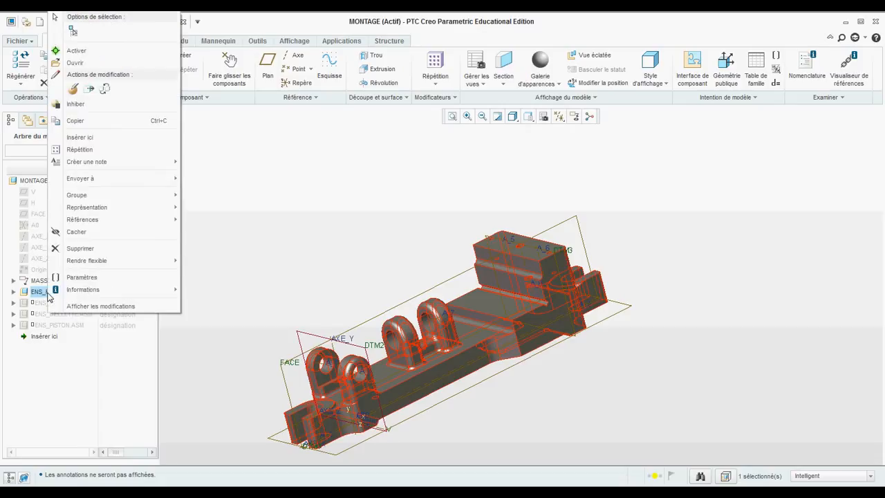
left_click(90, 51)
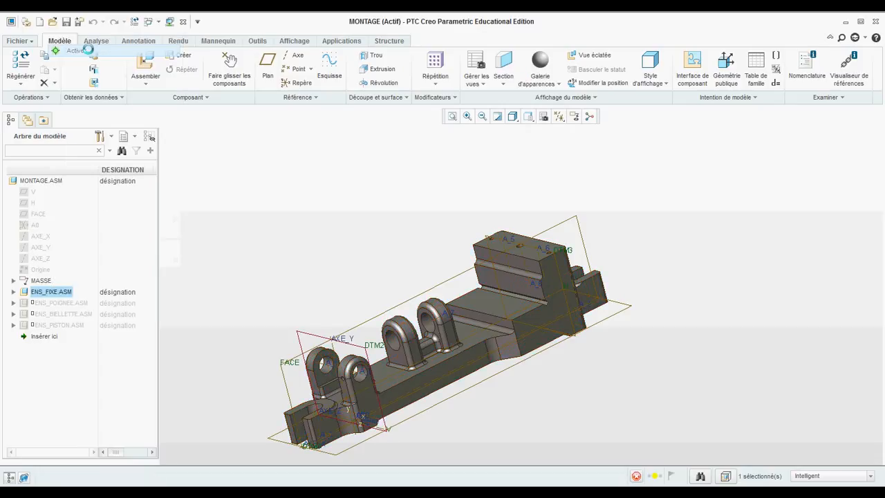
scroll(418, 199, "up", 1)
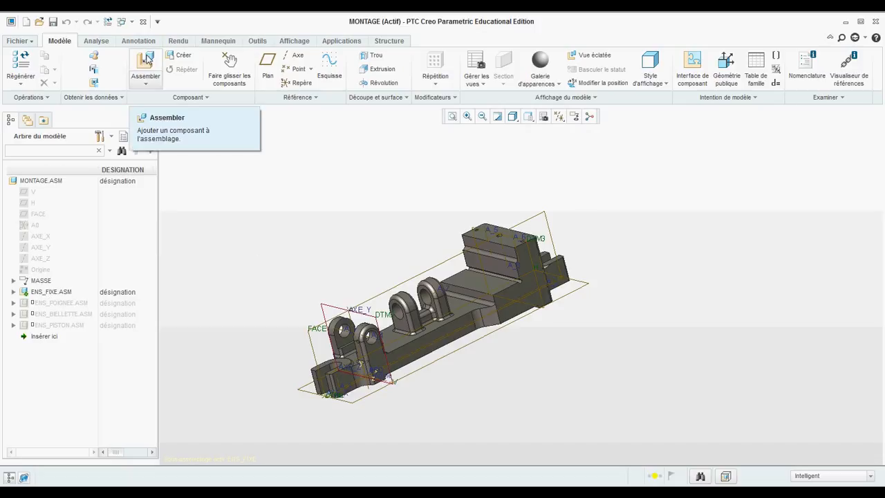
Step: Insert support_guides.prt from the working directory as a new component of ENS_FIXE
left_click(147, 61)
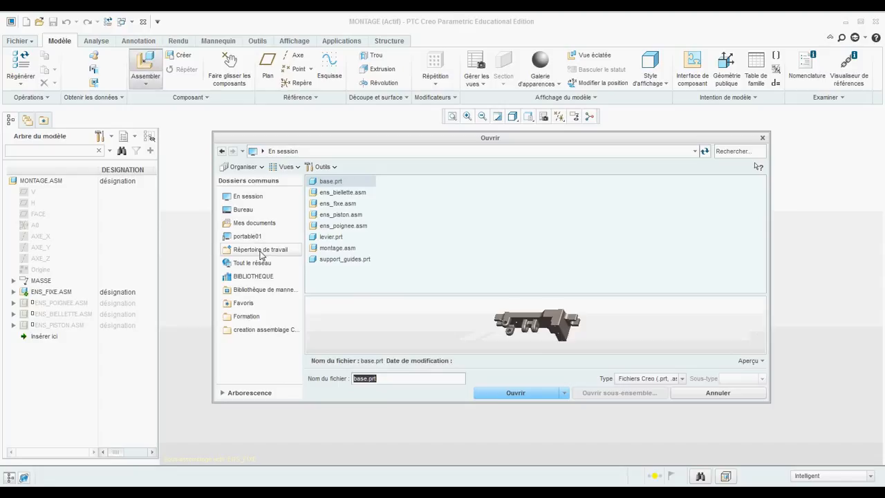
left_click(261, 250)
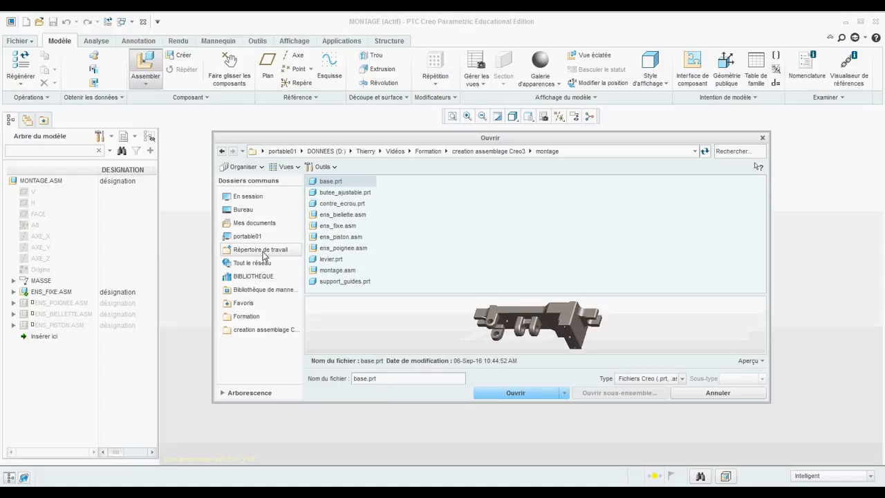
left_click(351, 282)
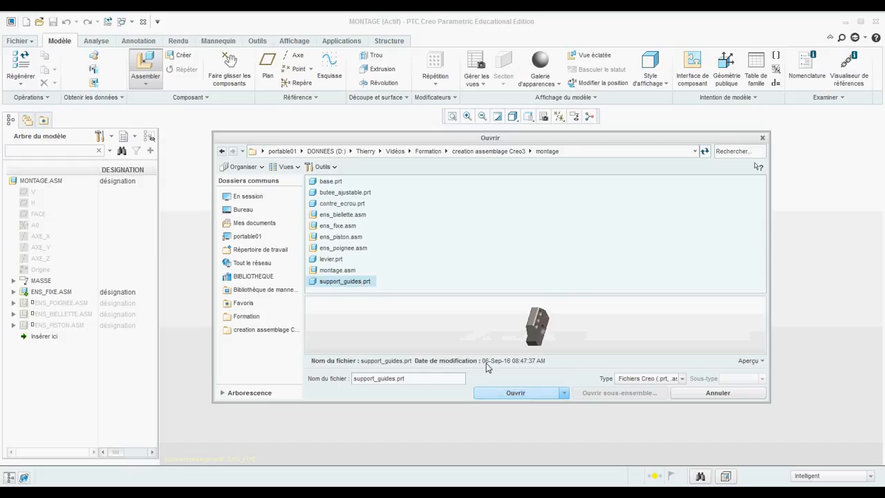
left_click(527, 394)
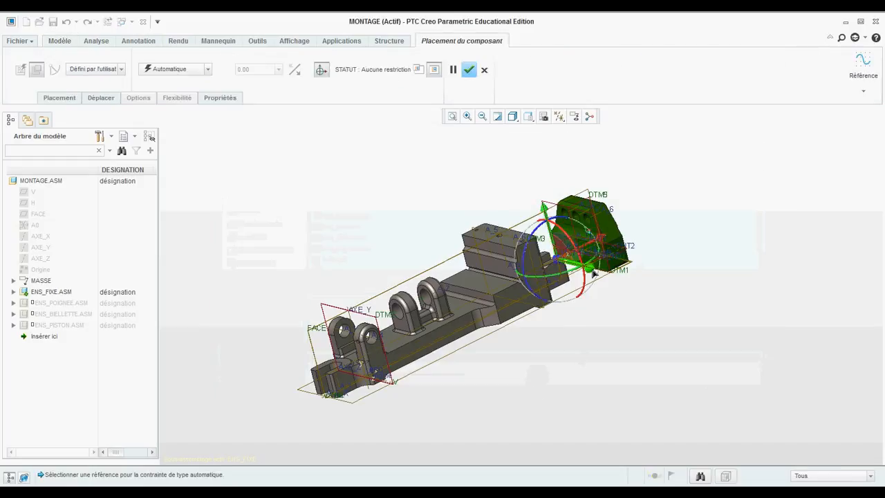
Step: Move the support_guides part away from the base and rotate it to expose its drilled mounting face
left_click_drag(591, 270, 691, 301)
left_click_drag(703, 264, 640, 293)
scroll(675, 280, "down", 2)
middle_click_drag(675, 280, 719, 311)
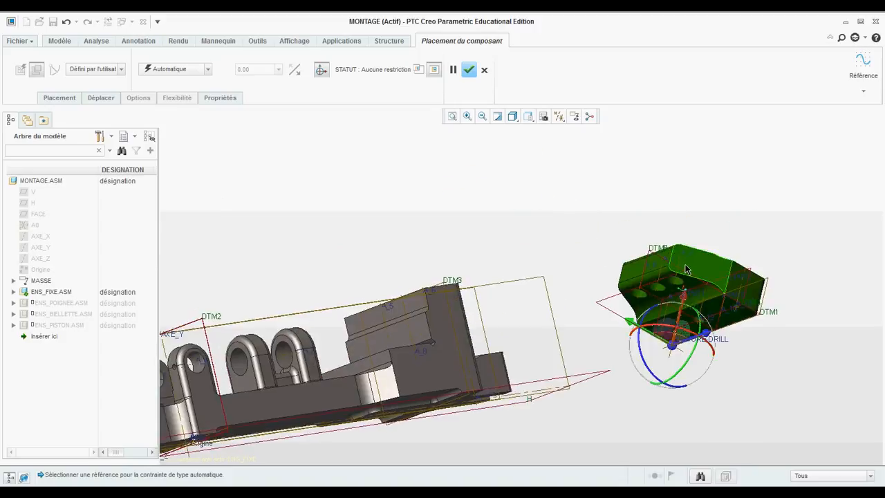
Step: Add an automatic constraint between the drilled flat face of support_guides and the drilled top face of the base's raised block
left_click(728, 309)
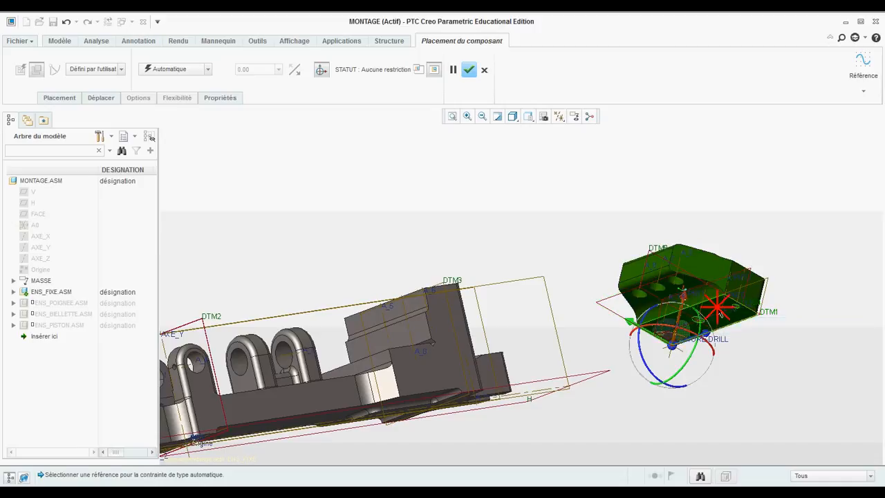
middle_click_drag(445, 242, 443, 251)
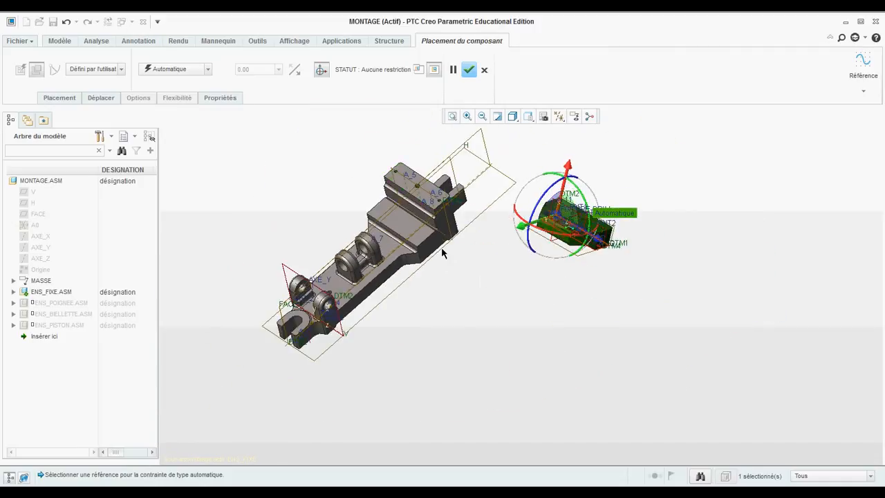
scroll(399, 177, "up", 4)
left_click(459, 254)
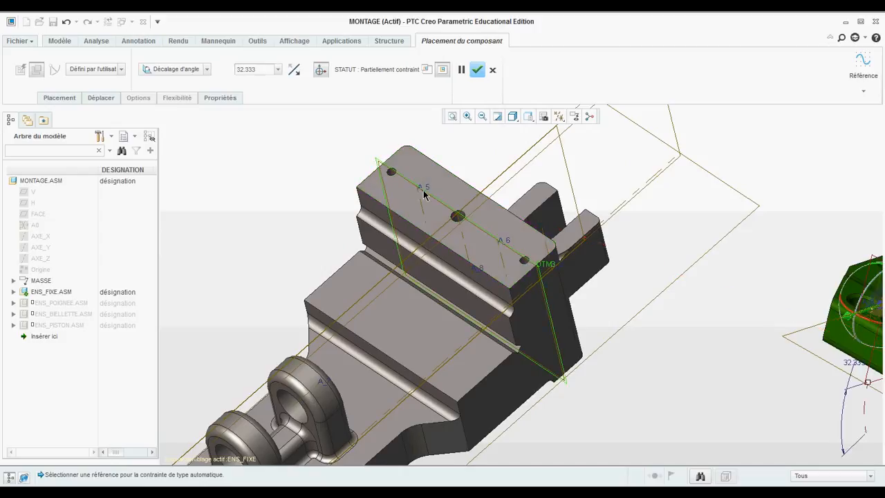
Step: Set the constraint between the drilled faces of support_guides and the base to Coincident
scroll(459, 254, "down", 3)
left_click(196, 72)
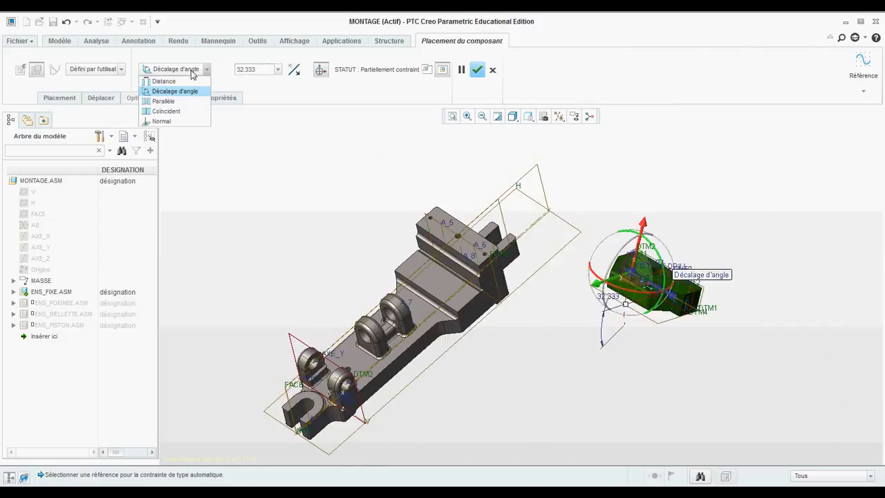
left_click(184, 112)
Step: Add a second constraint between the median datum plane of support_guides and the base's longitudinal vertical plane
scroll(612, 250, "up", 3)
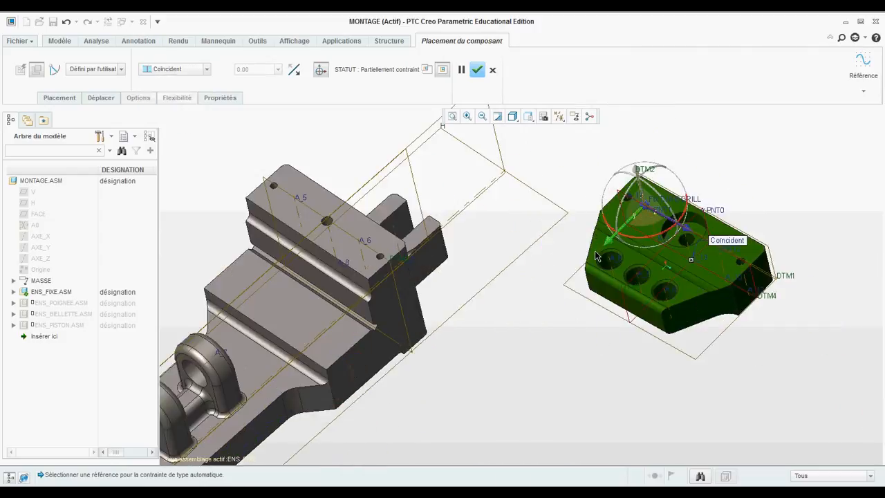
left_click(627, 317)
scroll(525, 316, "down", 3)
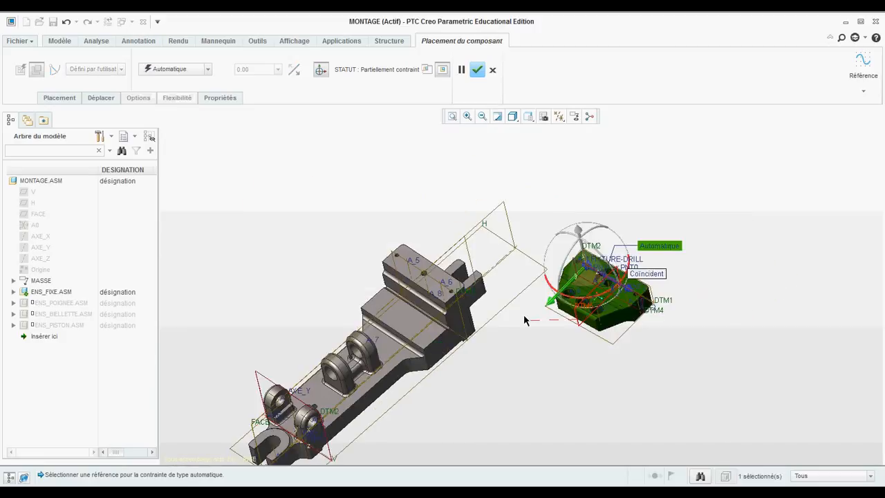
left_click(449, 256)
mouse_move(521, 272)
middle_mouse_down()
mouse_move(520, 251)
mouse_move(505, 246)
mouse_move(516, 256)
middle_mouse_up()
scroll(543, 346, "up", 3)
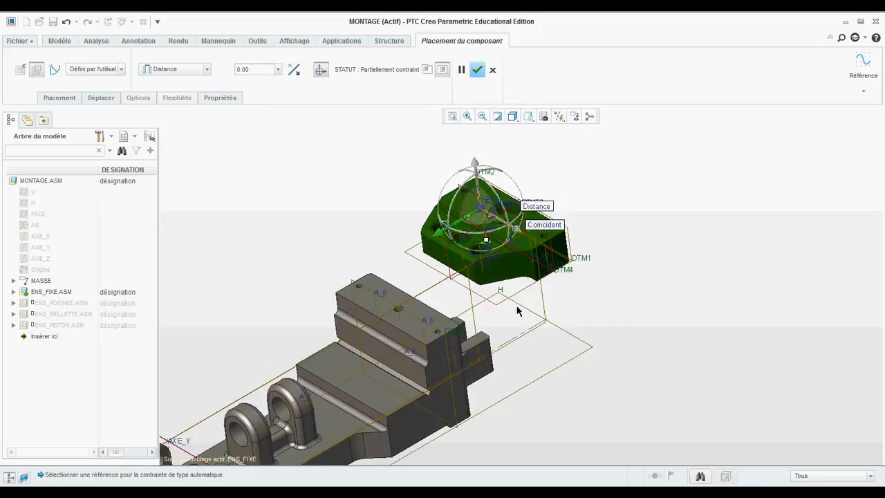
Step: Make datum plane DTM4 of support_guides coincident with the base's plane DTM3 and accept the component placement
scroll(573, 245, "up", 2)
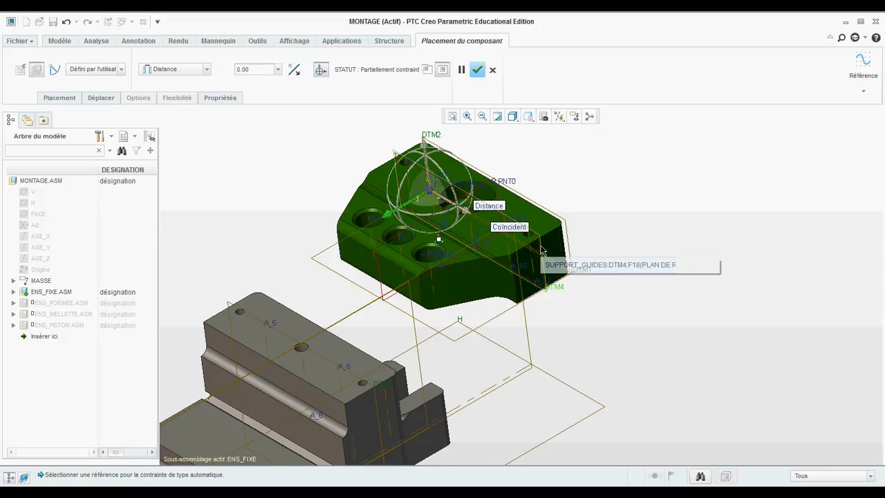
left_click(542, 251)
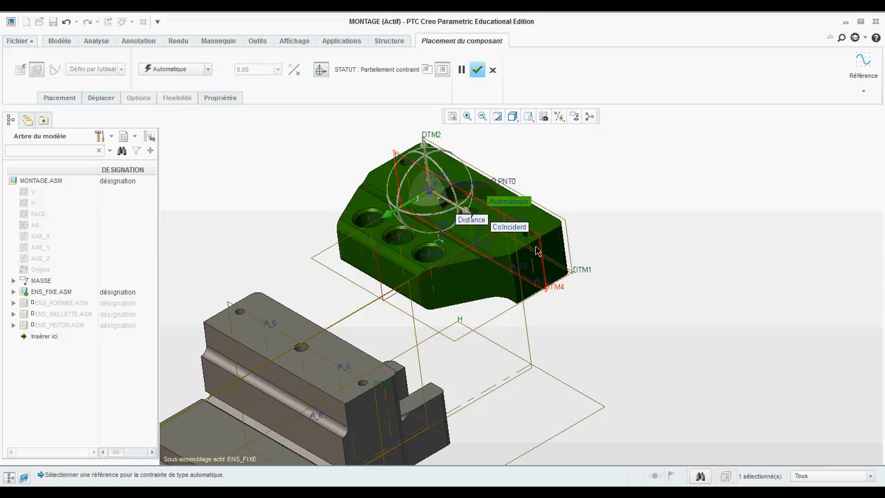
left_click(233, 305)
left_click(181, 72)
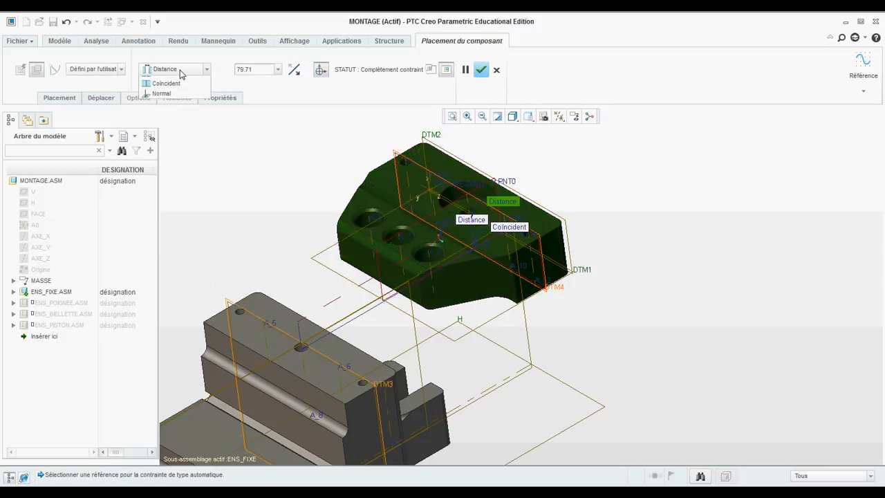
left_click(184, 113)
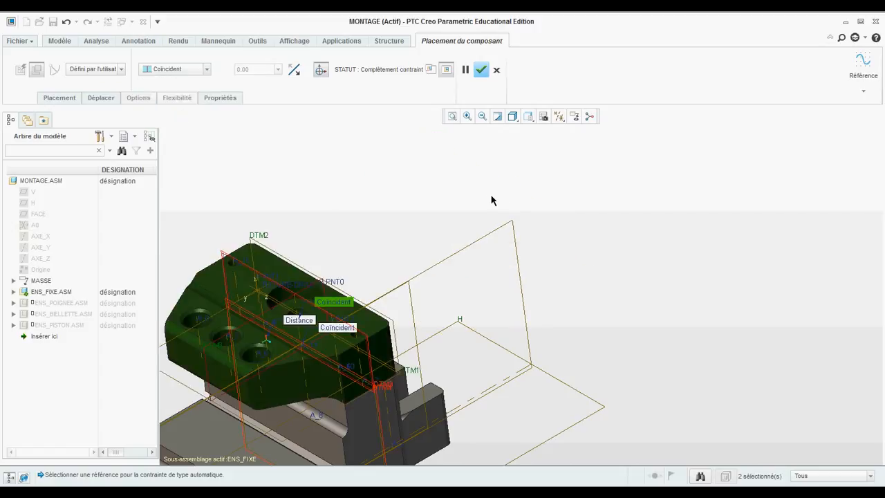
middle_click_drag(491, 200, 447, 318)
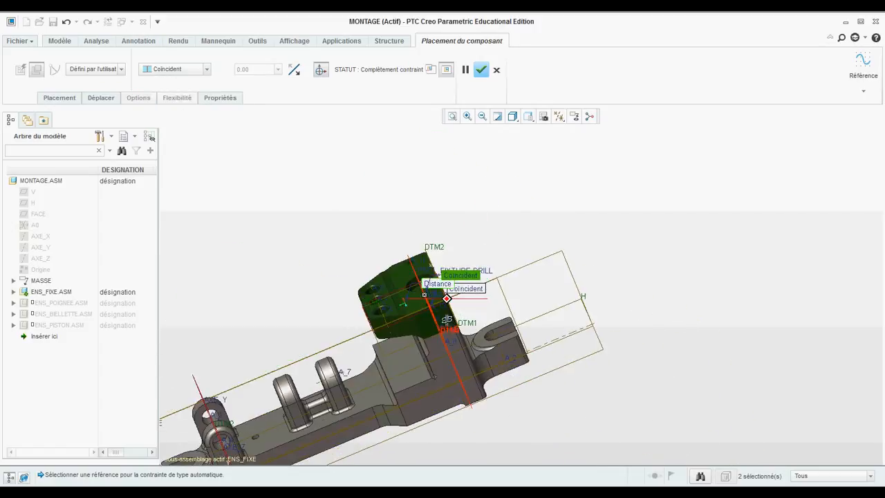
scroll(397, 266, "up", 4)
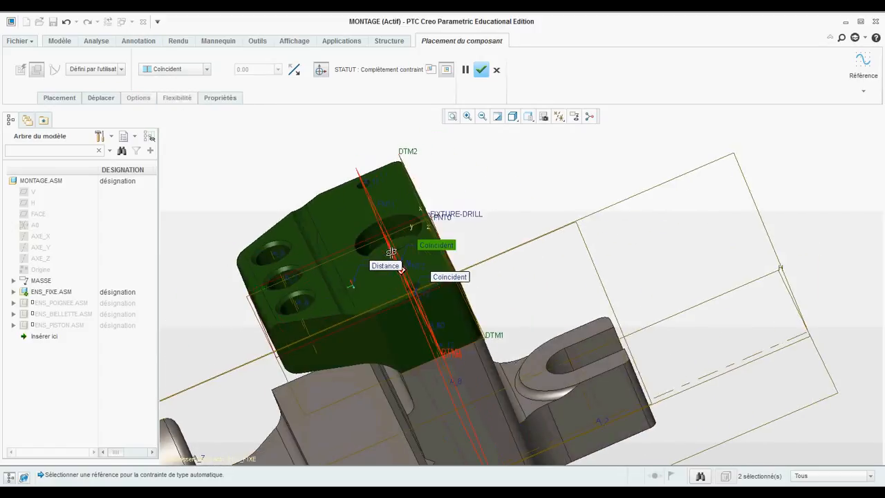
middle_click_drag(391, 252, 401, 267)
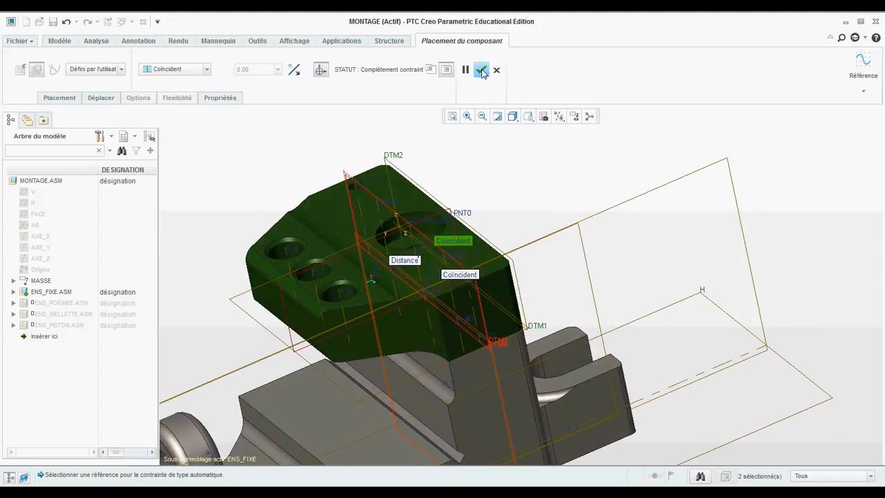
left_click(482, 72)
Step: Reactivate the top-level assembly MONTAGE.ASM
scroll(640, 321, "down", 2)
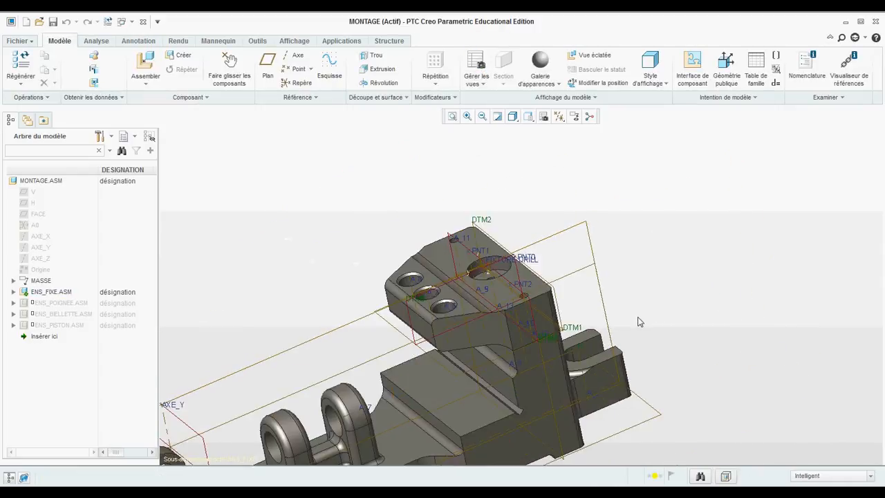
mouse_move(640, 322)
middle_mouse_down()
mouse_move(652, 287)
mouse_move(632, 310)
mouse_move(641, 313)
middle_mouse_up()
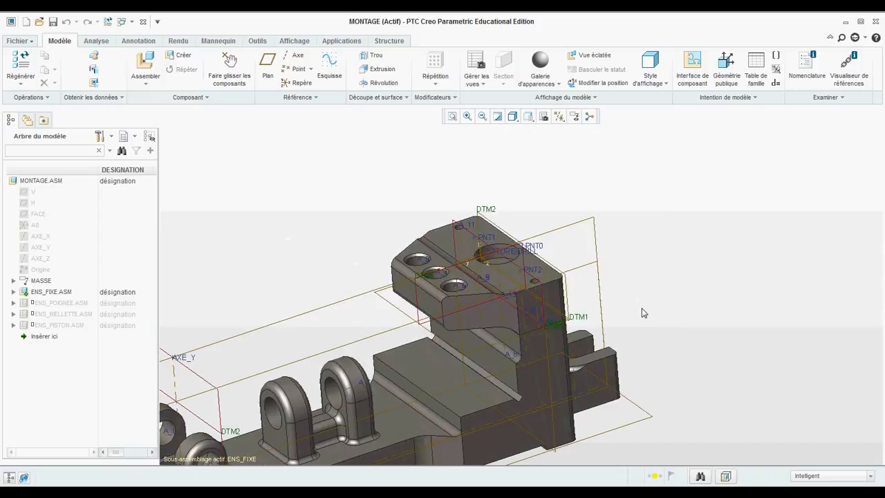
scroll(526, 388, "down", 4)
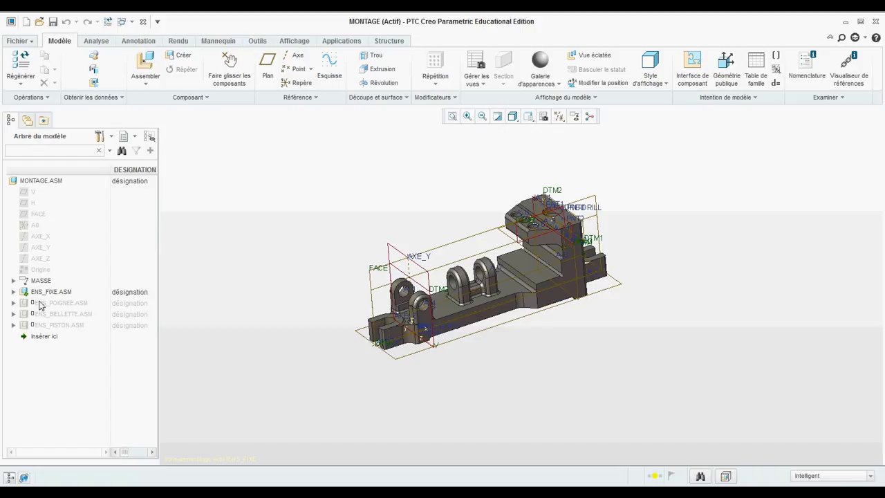
right_click(43, 181)
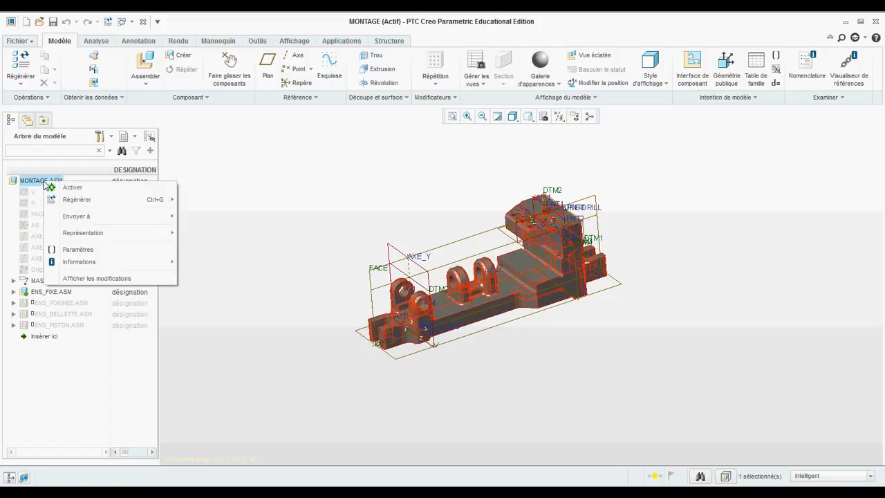
left_click(56, 185)
left_click(269, 226)
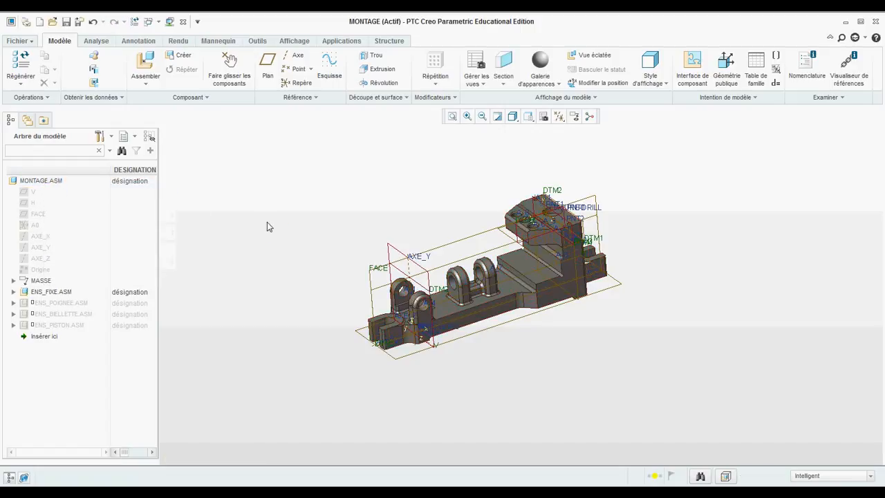
Step: Unhide the ENS_POIGNEE.ASM subassembly
left_click(55, 303)
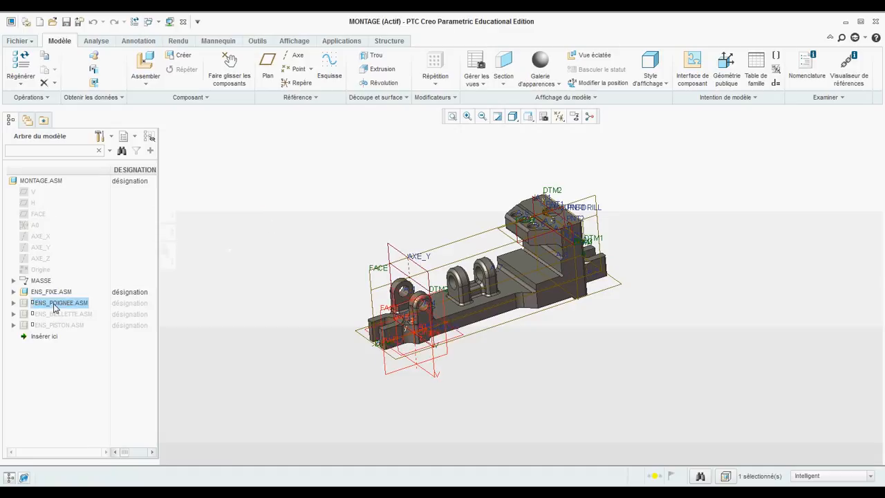
right_click(55, 303)
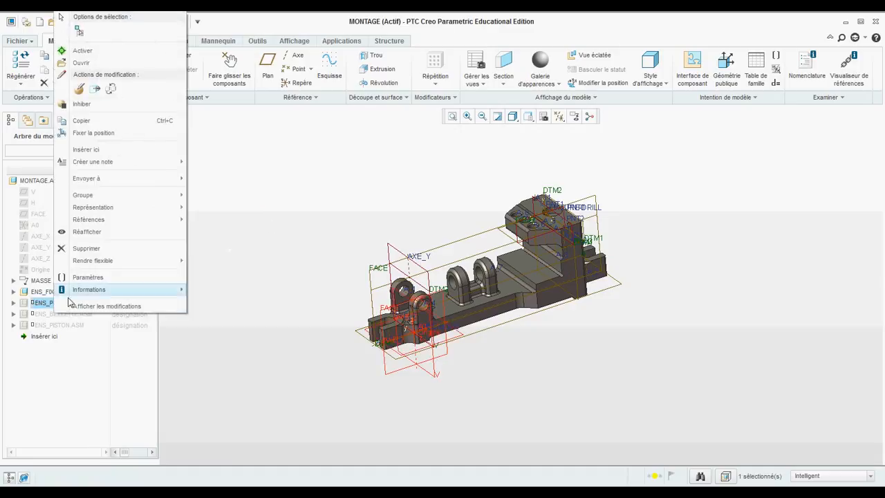
left_click(105, 233)
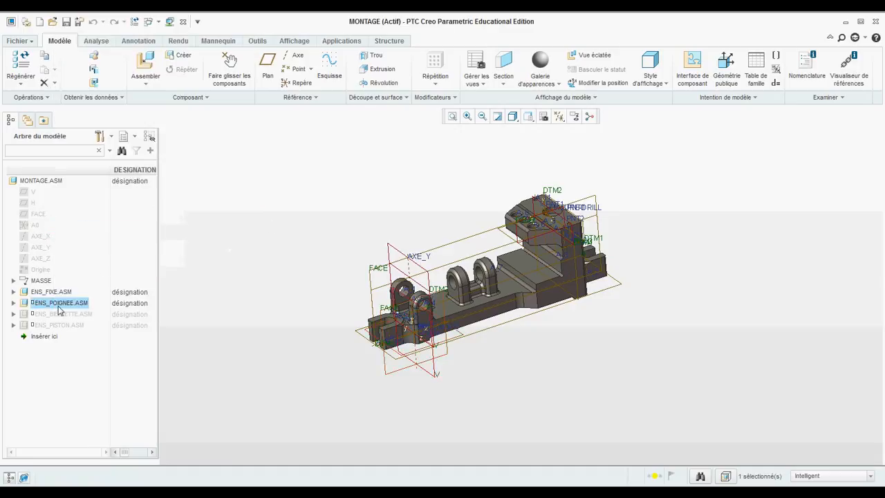
left_click(250, 297)
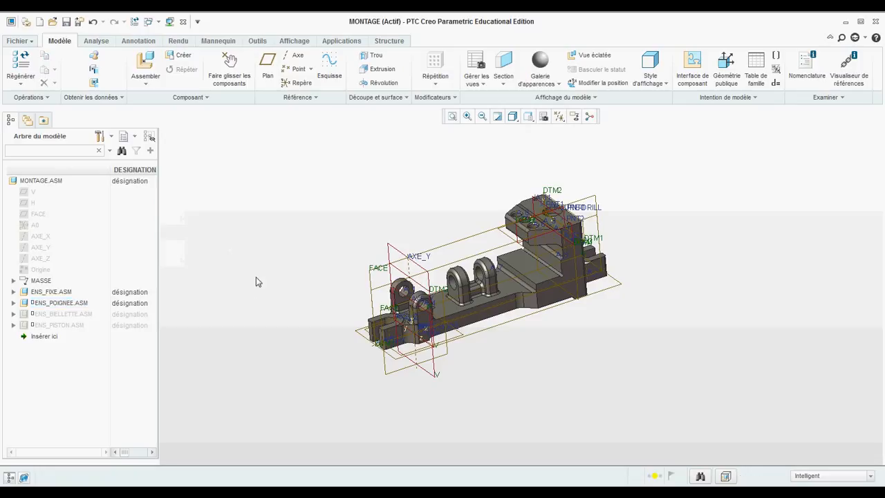
Step: Edit the placement definition of ENS_POIGNEE.ASM and move its datum references well clear of the base
scroll(235, 280, "up", 2)
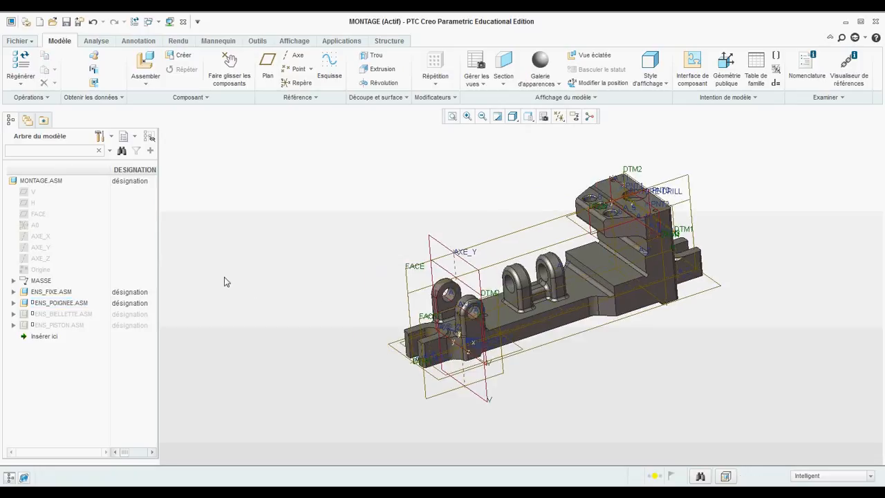
right_click(72, 305)
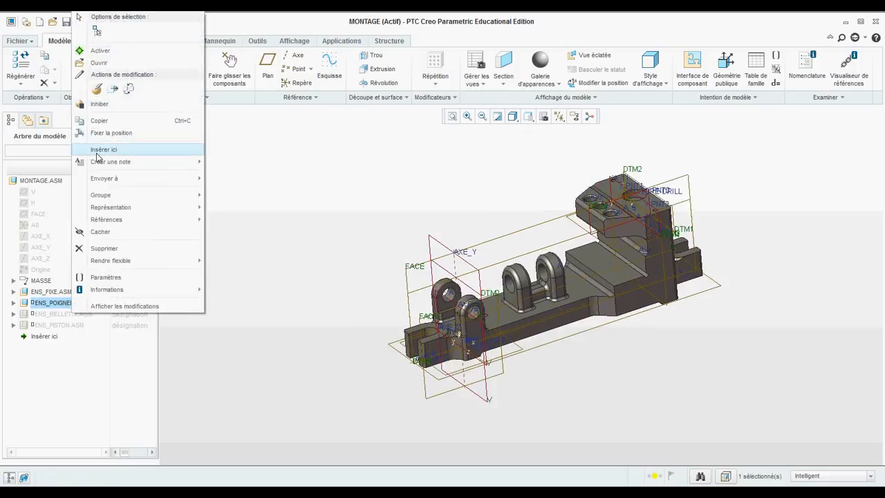
left_click(96, 90)
scroll(436, 201, "down", 2)
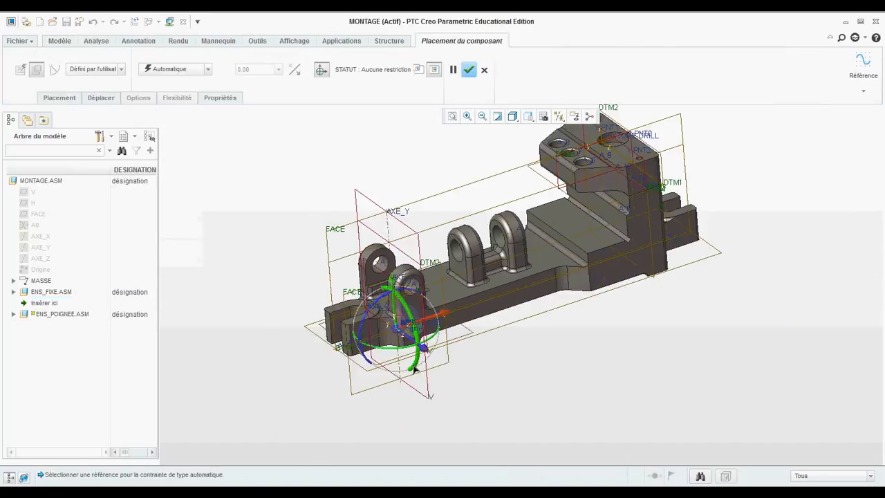
left_click_drag(427, 350, 535, 427)
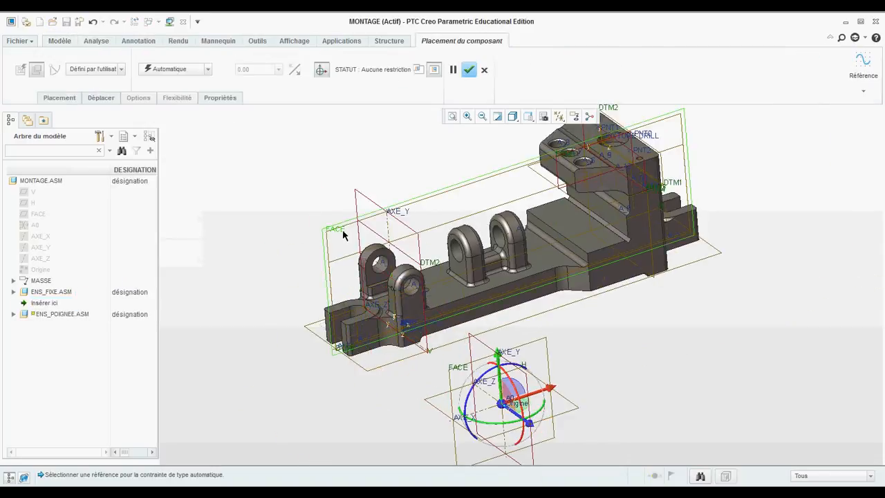
scroll(342, 228, "down", 2)
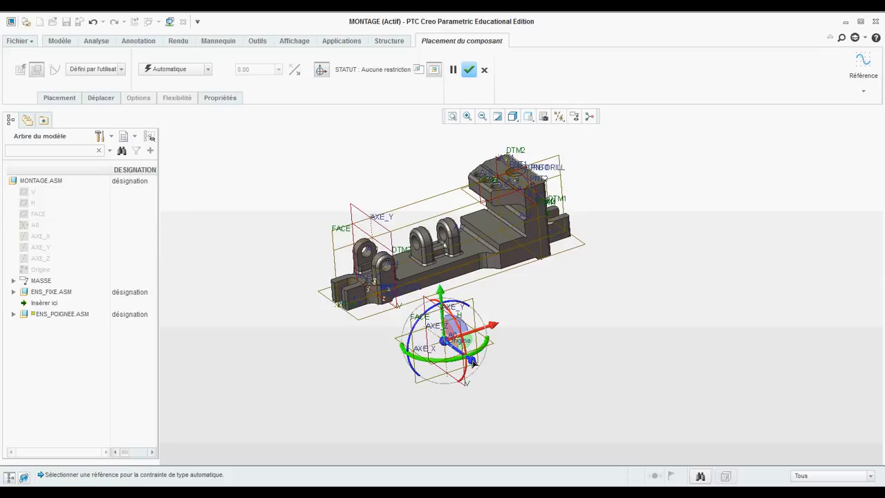
left_click_drag(474, 354, 528, 394)
left_click_drag(539, 358, 577, 345)
middle_click_drag(418, 358, 507, 370)
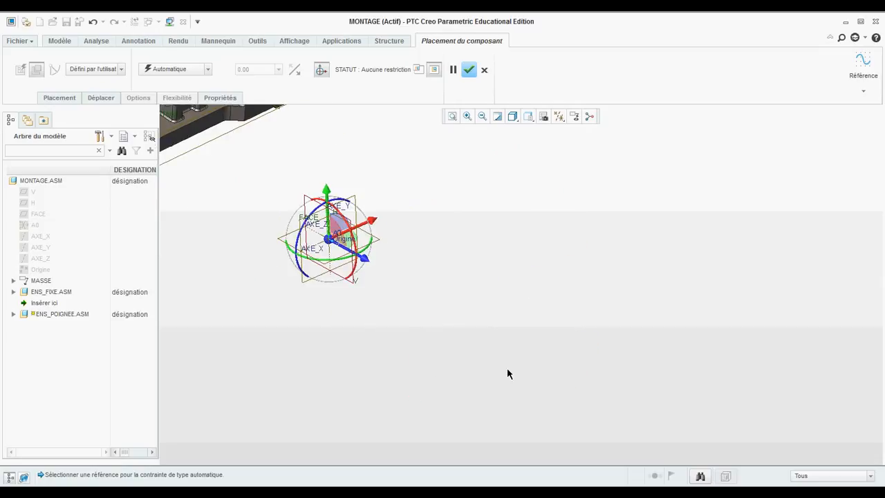
Step: Give ENS_POIGNEE a Pivot connection and align its AXE_Z with axis A_1 through the base's front lug hole
left_click(121, 69)
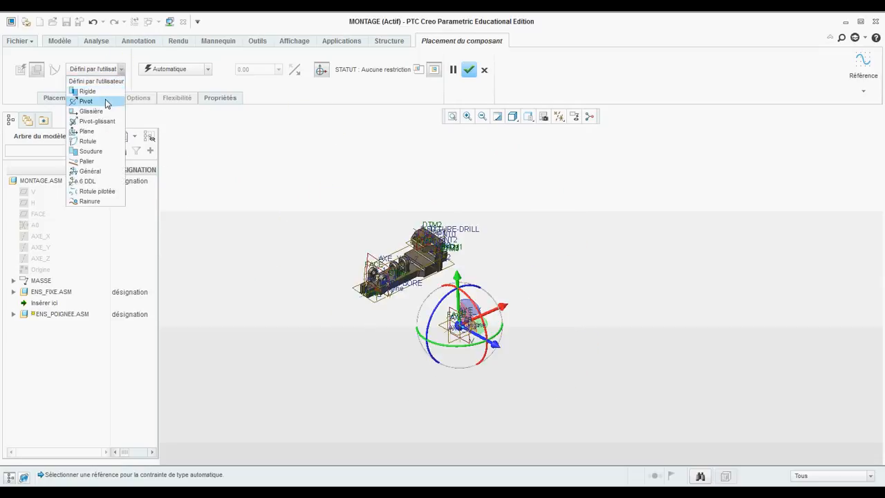
left_click(105, 101)
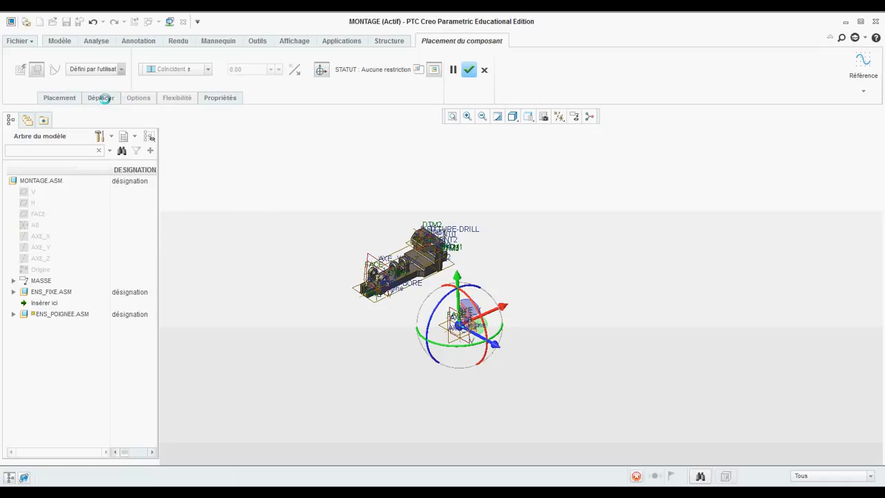
scroll(457, 304, "up", 5)
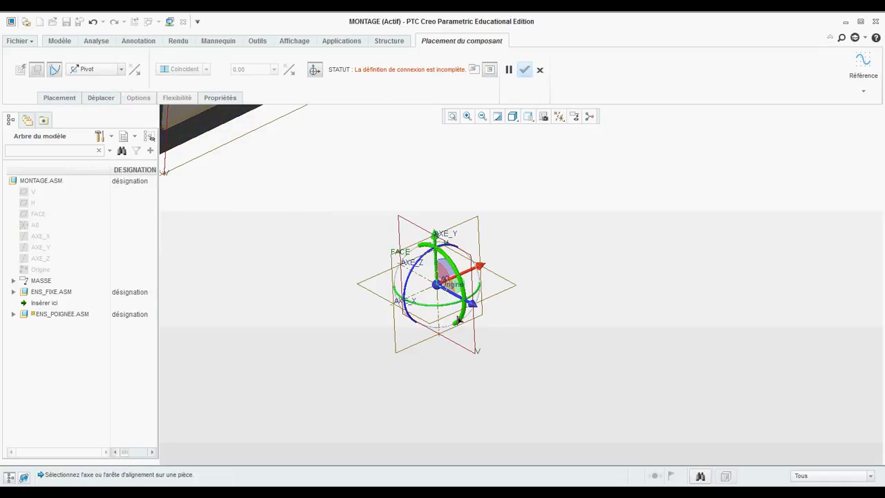
left_click(424, 282)
scroll(555, 327, "down", 3)
scroll(305, 196, "up", 2)
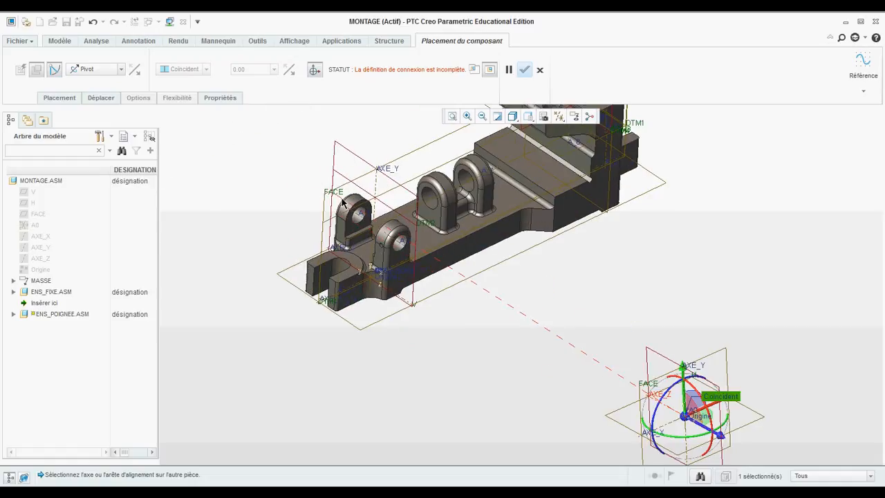
scroll(357, 216, "up", 3)
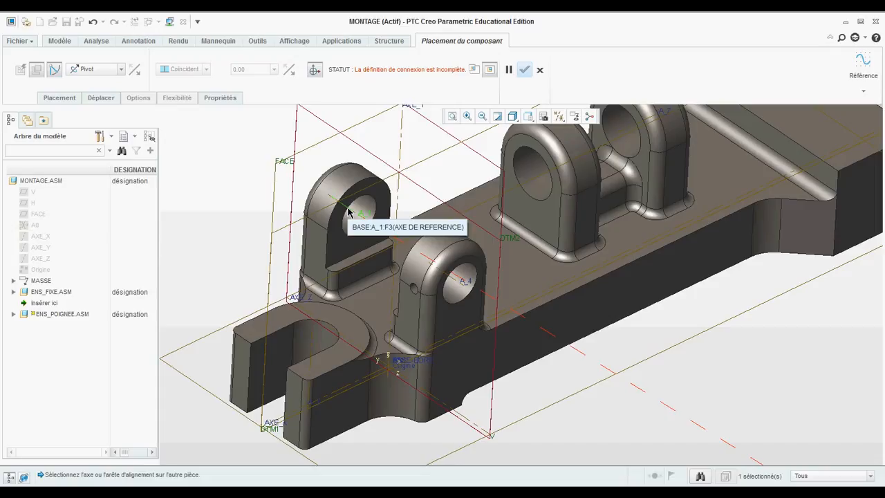
left_click(348, 212)
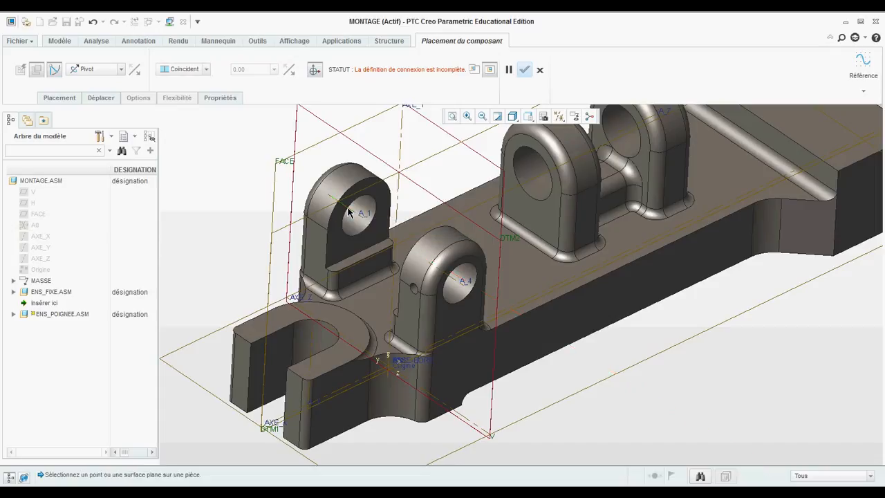
Step: Complete the pivot's translation reference by matching the FACE plane of ENS_POIGNEE to the FACE plane of ENS_FIXE
scroll(349, 212, "up", 4)
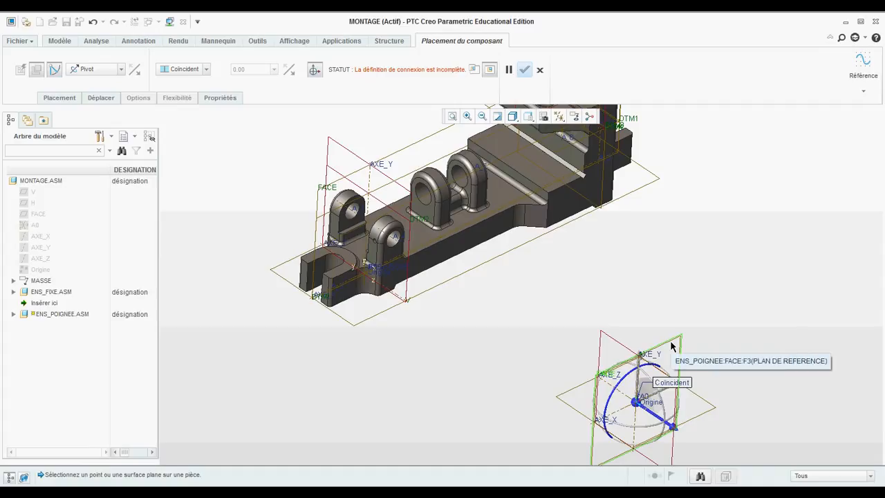
left_click(670, 346)
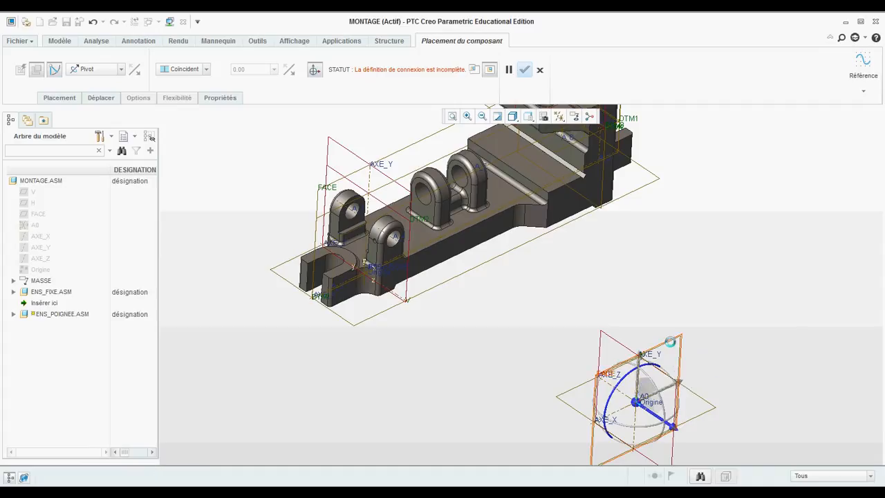
left_click(320, 192)
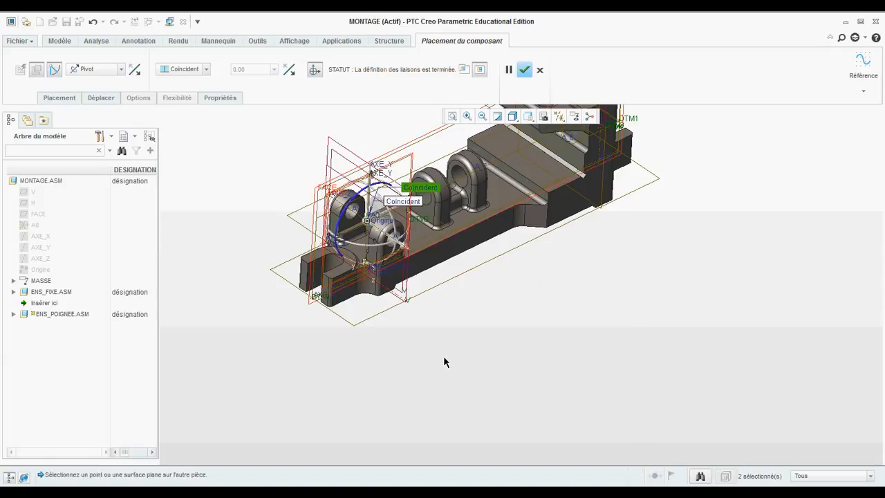
Step: Define the pivot's rotation axis references with the V plane of ENS_POIGNEE and the V plane of ENS_FIXE
middle_click_drag(443, 355, 441, 357)
scroll(311, 241, "up", 3)
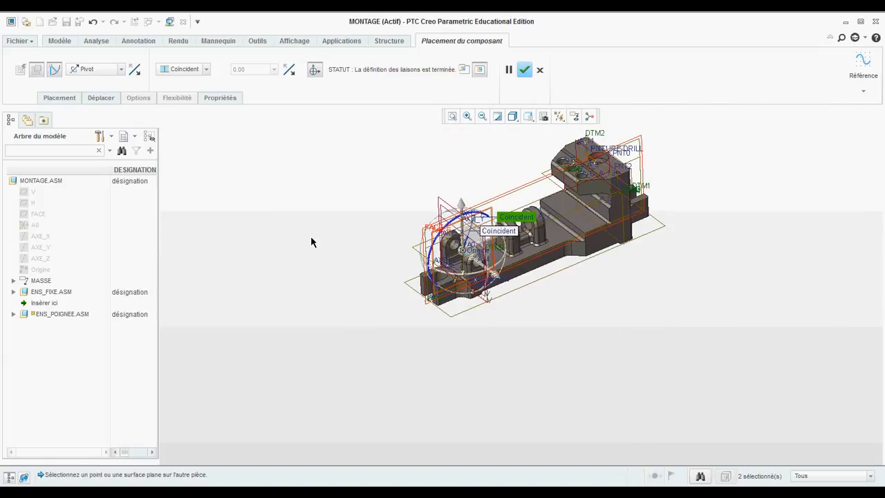
scroll(444, 222, "down", 4)
middle_click_drag(363, 227, 357, 228)
scroll(298, 226, "up", 4)
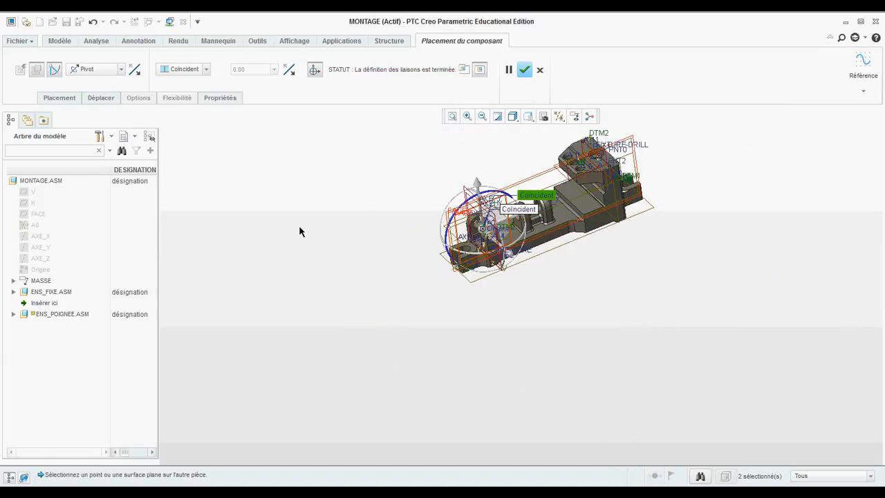
scroll(502, 190, "down", 4)
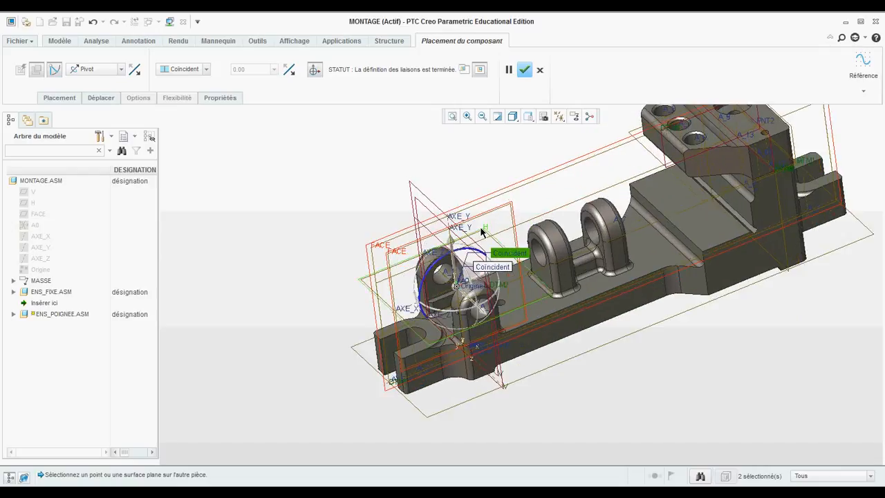
scroll(484, 193, "up", 4)
scroll(434, 194, "down", 2)
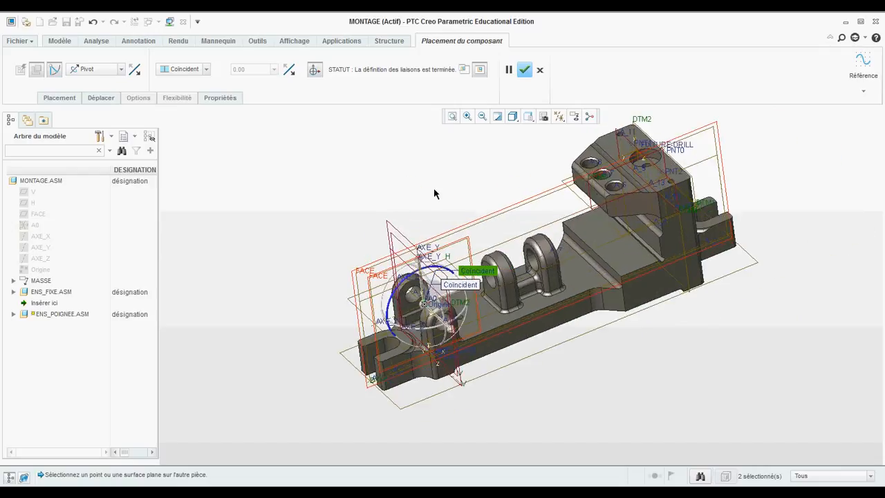
left_click(58, 100)
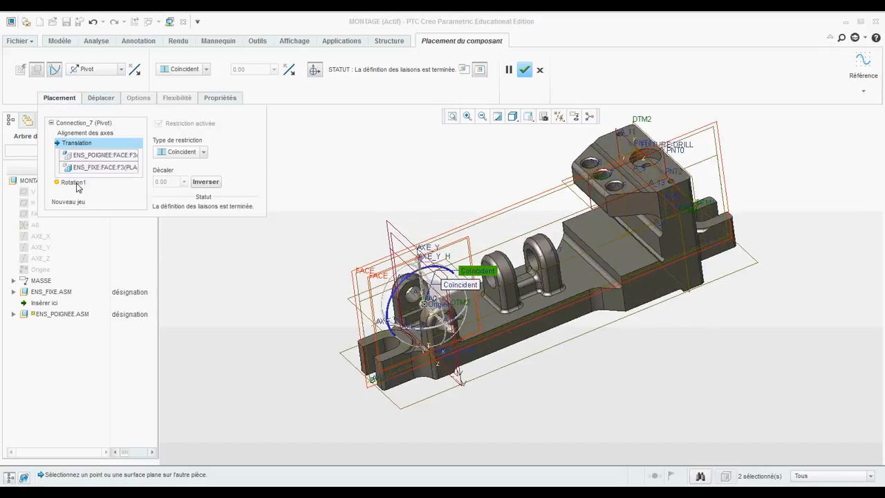
left_click(74, 183)
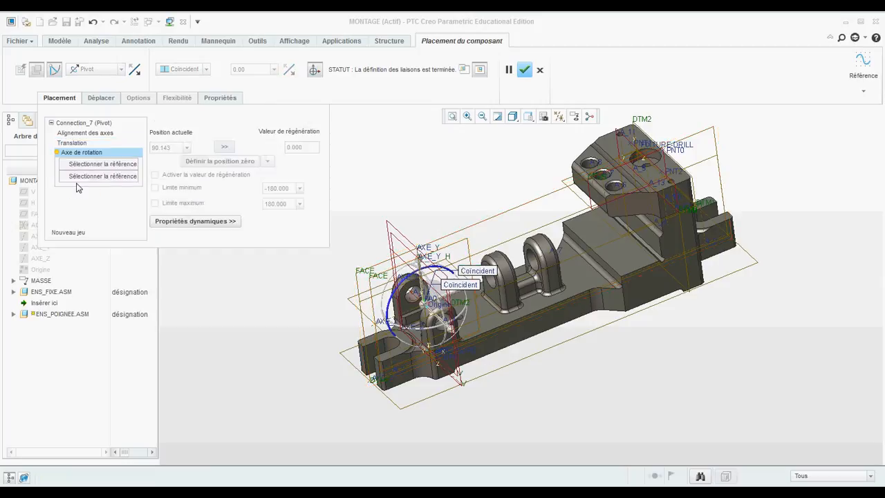
left_click(397, 239)
left_click(403, 237)
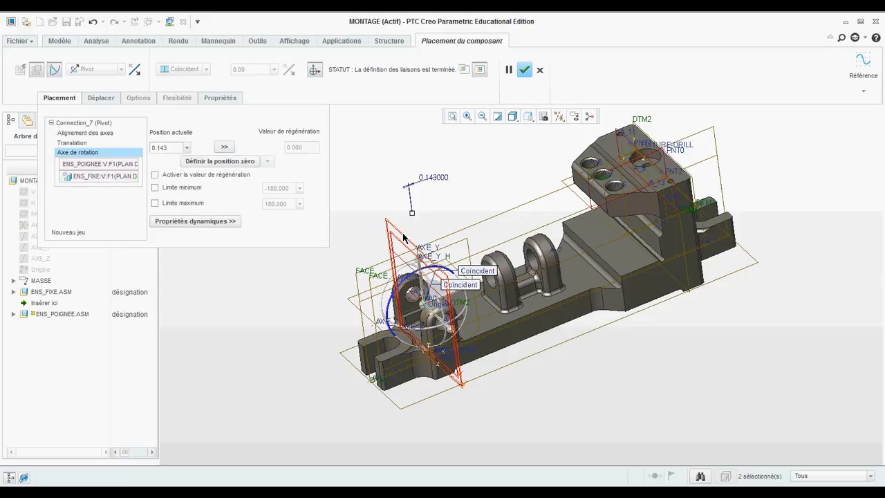
Step: Set the pivot's current rotation position to 0 with its regeneration value enabled, and accept the ENS_POIGNEE placement
left_click_drag(171, 147, 154, 143)
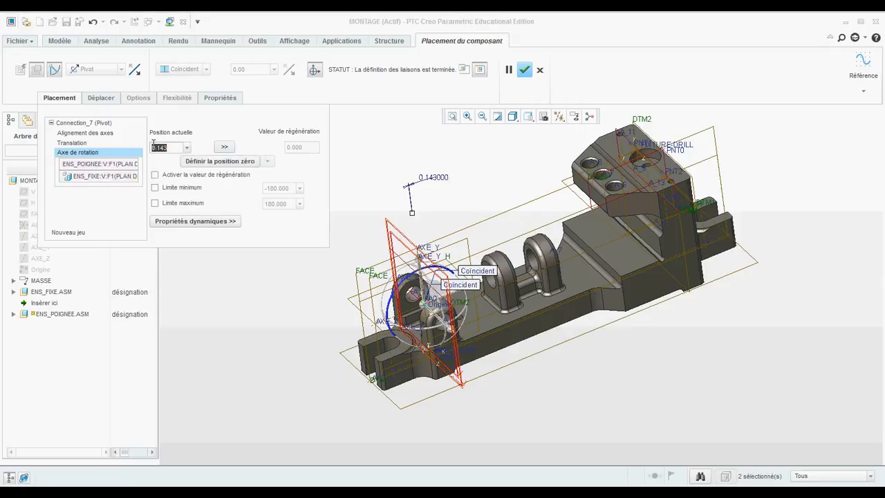
type("0")
key("Return")
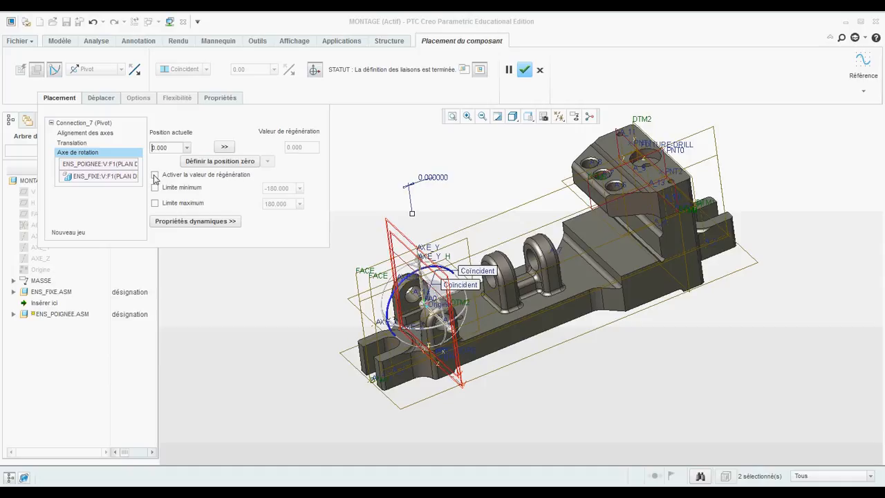
left_click(154, 175)
left_click(524, 69)
Step: Activate the ENS_POIGNEE.ASM subassembly within the montage assembly
scroll(282, 339, "up", 2)
scroll(265, 341, "down", 2)
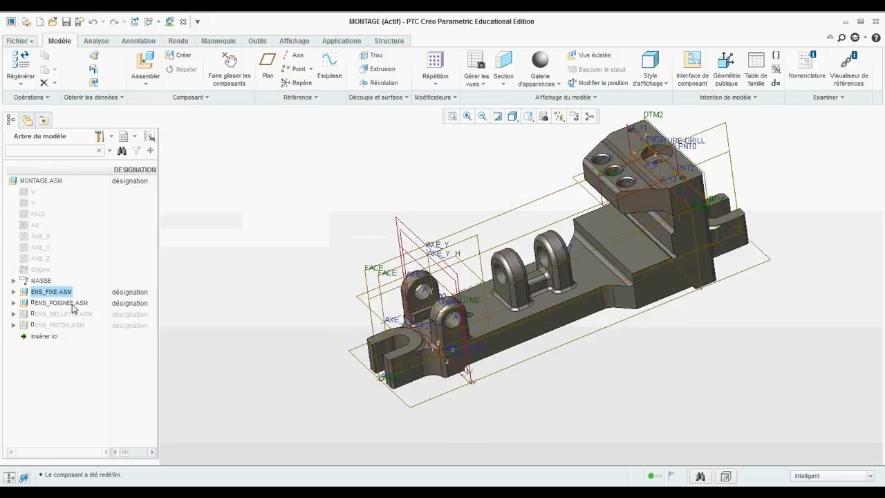
left_click(197, 291)
middle_click_drag(196, 286, 613, 411)
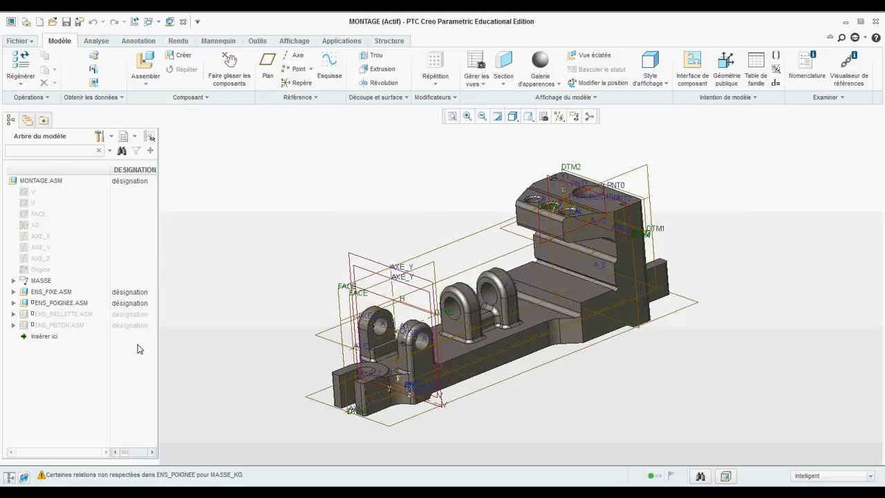
right_click(74, 304)
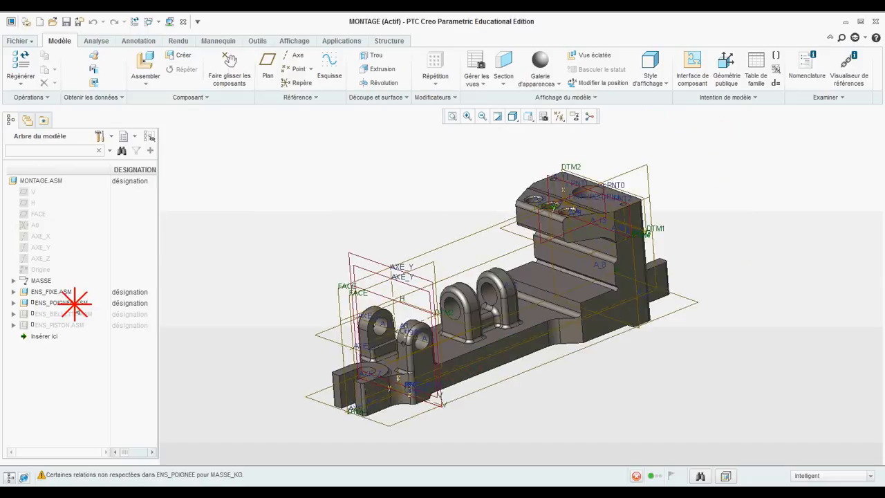
left_click(111, 48)
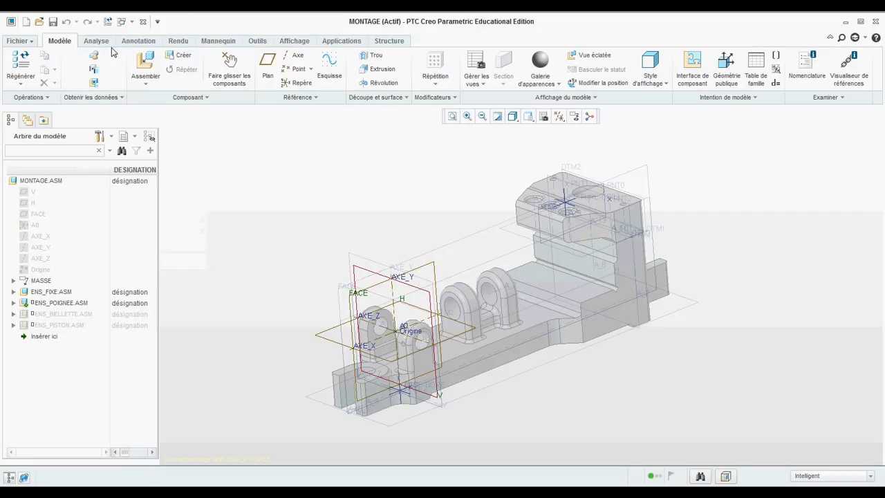
Step: Insert levier.prt from the working directory into ENS_POIGNEE and switch it to manual placement
left_click(143, 63)
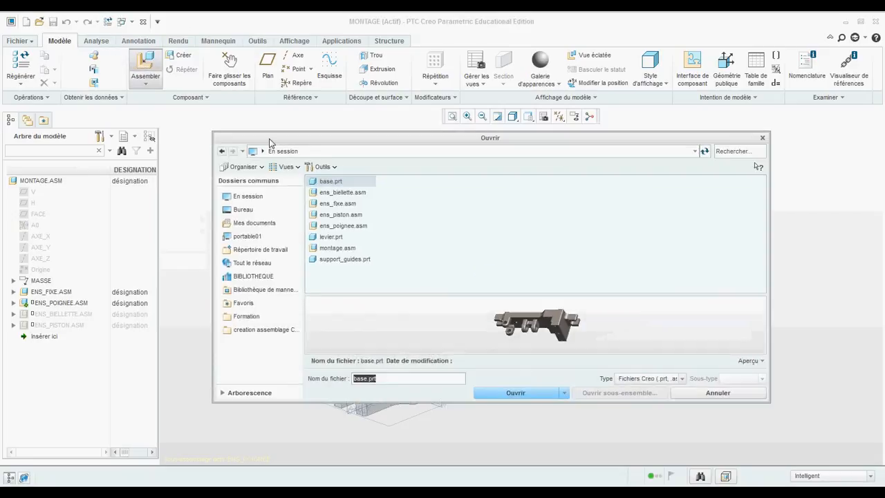
left_click(262, 252)
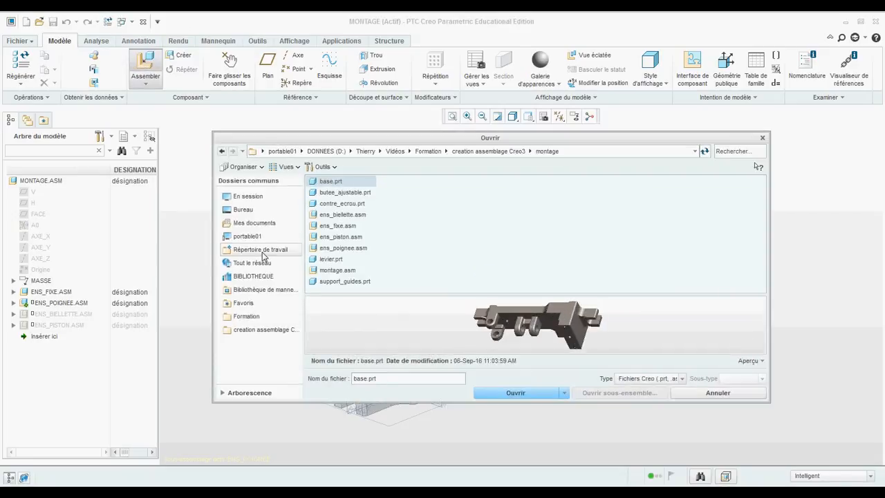
left_click(331, 259)
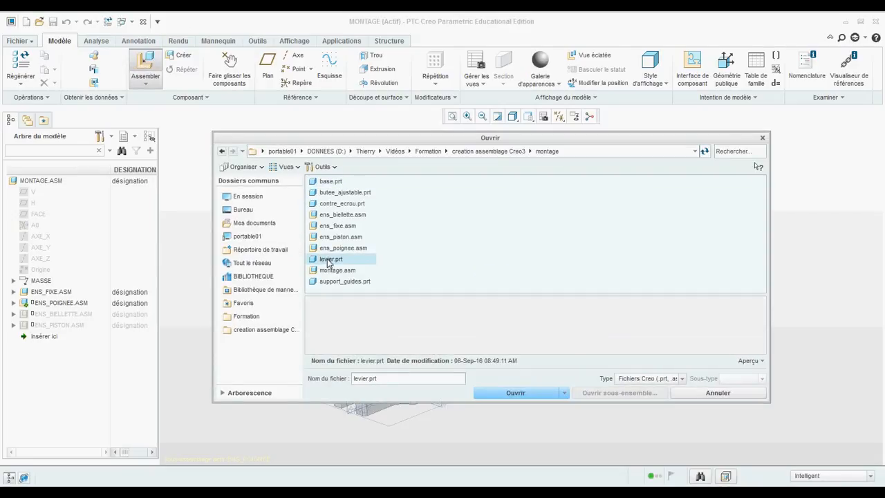
left_click(493, 392)
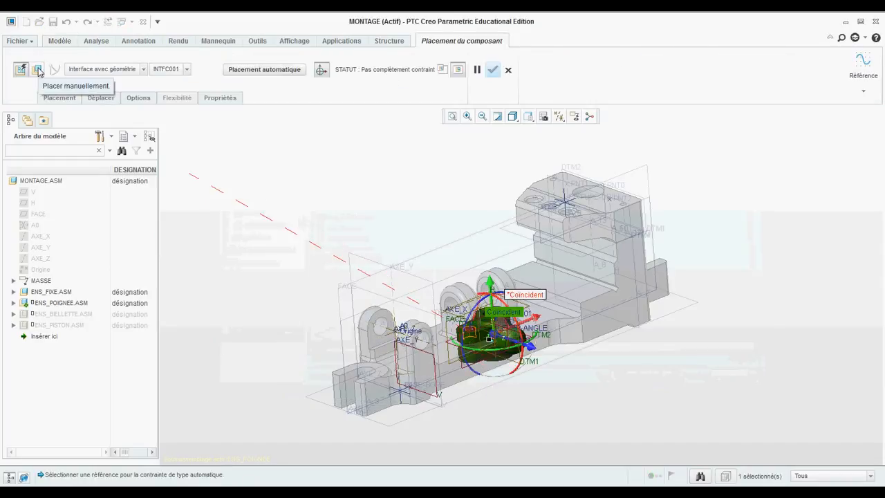
left_click(38, 71)
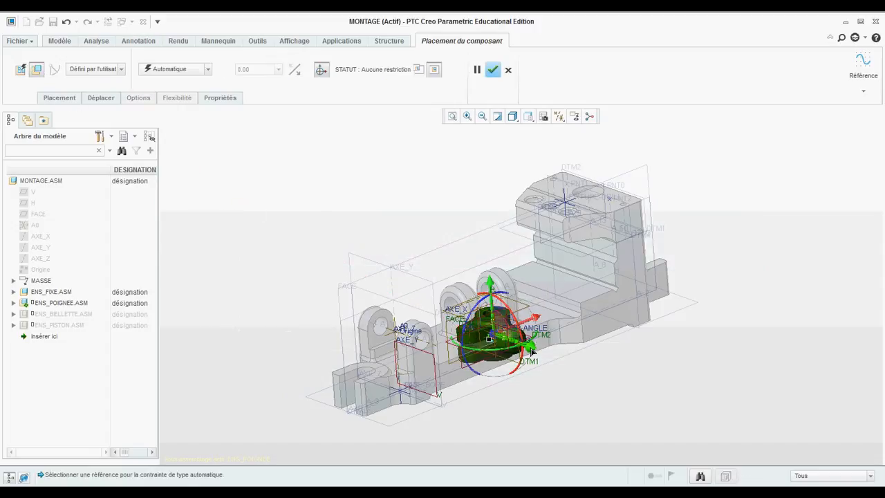
Step: Move the lever clear in front of the base and rotate it so its twin lugs point upward
left_click_drag(531, 348, 573, 379)
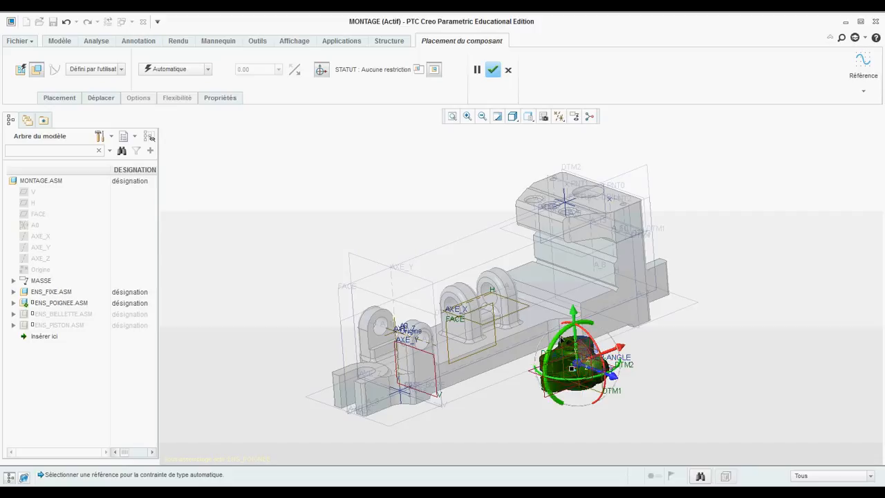
mouse_move(552, 339)
left_mouse_down()
mouse_move(533, 408)
mouse_move(610, 322)
left_mouse_up()
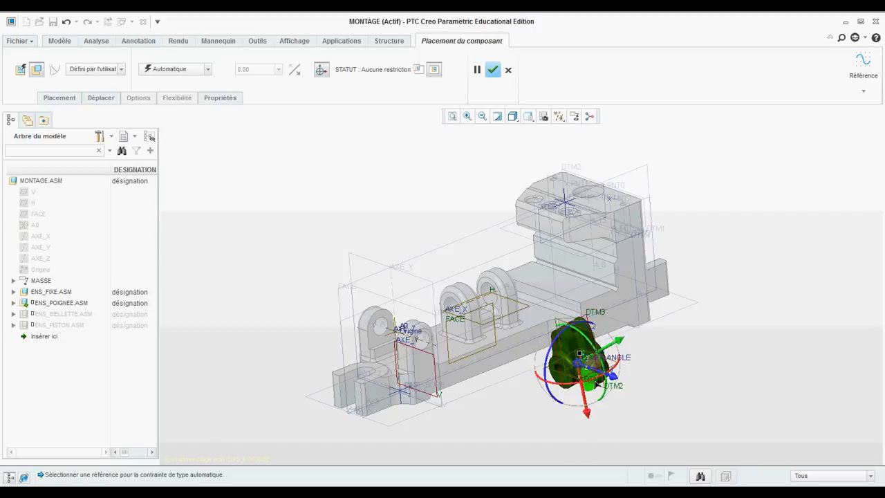
left_click_drag(598, 384, 450, 371)
scroll(581, 401, "up", 4)
scroll(520, 329, "down", 1)
scroll(520, 330, "down", 1)
scroll(433, 346, "up", 1)
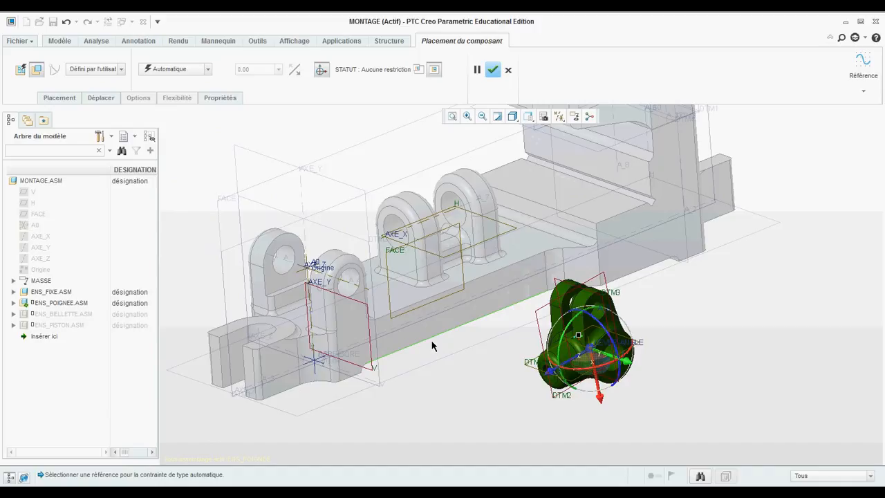
Step: Constrain the lever's axis A_1 as Coincident with AXE_Z of ENS_POIGNEE
left_click(61, 98)
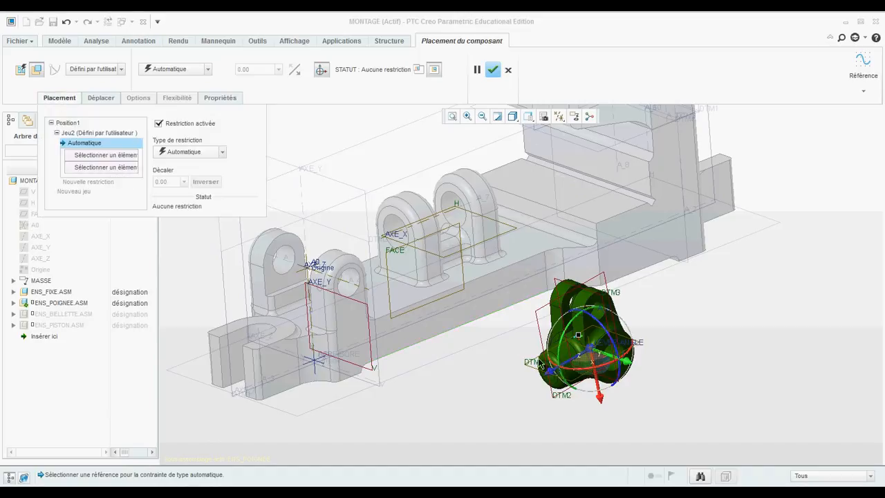
scroll(553, 367, "down", 1)
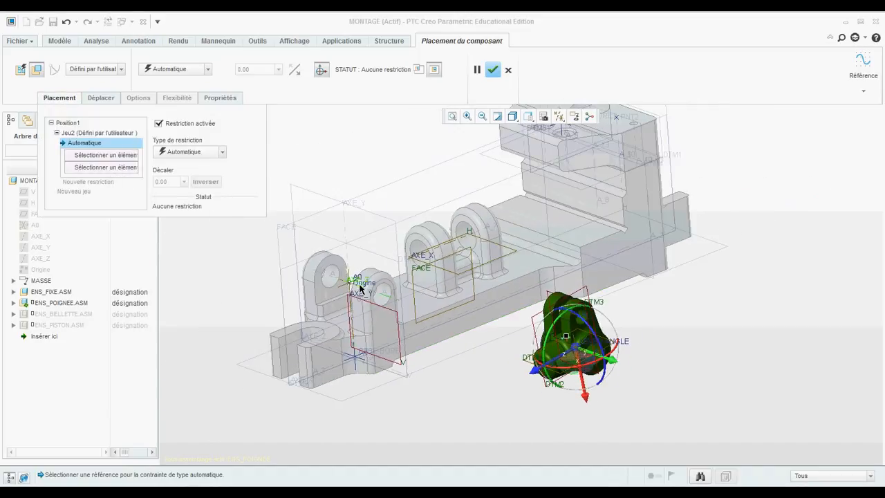
scroll(354, 287, "up", 2)
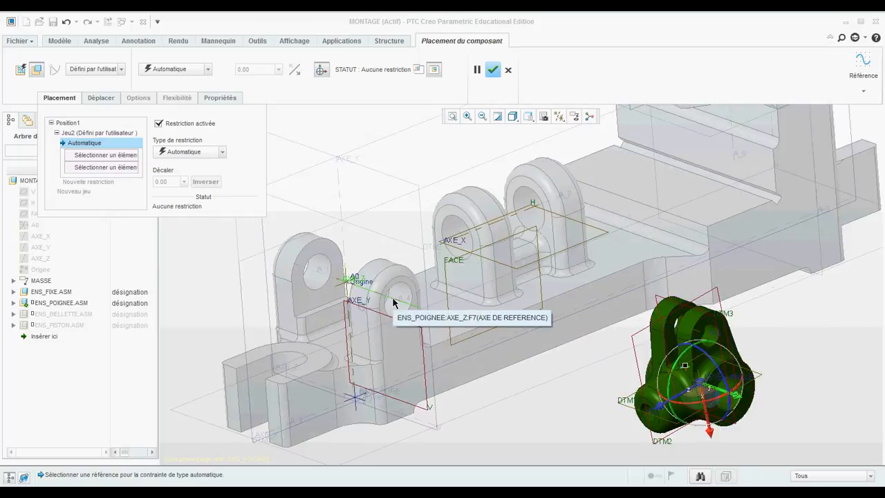
left_click(393, 302)
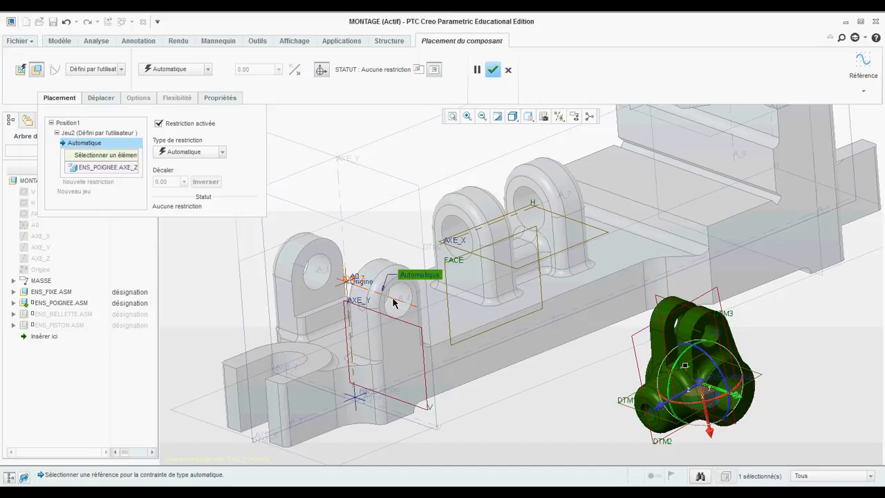
scroll(719, 395, "up", 3)
left_click(719, 394)
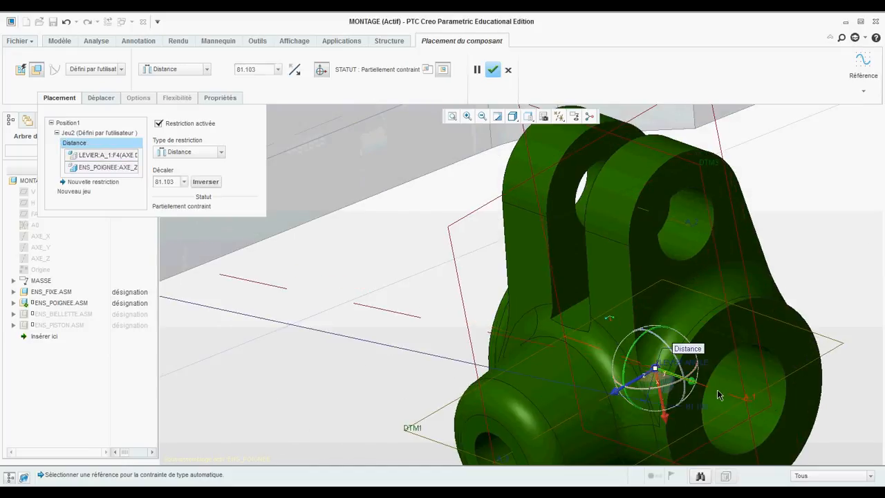
left_click(185, 72)
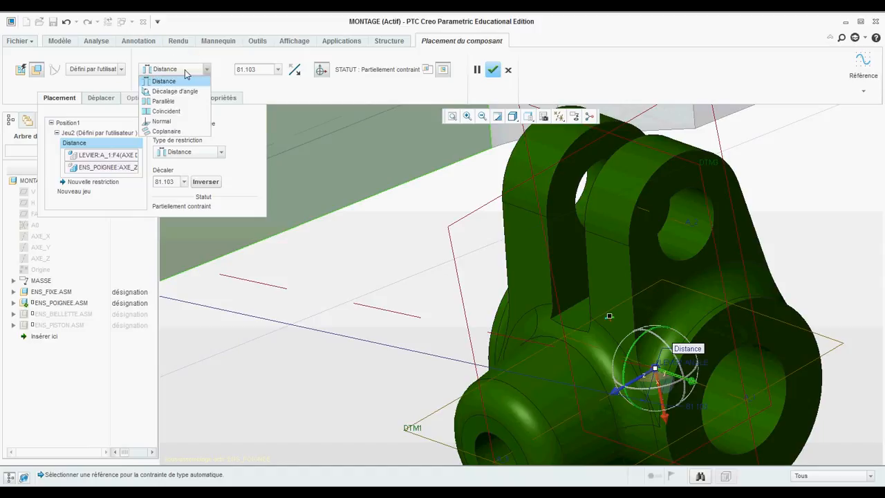
left_click(172, 112)
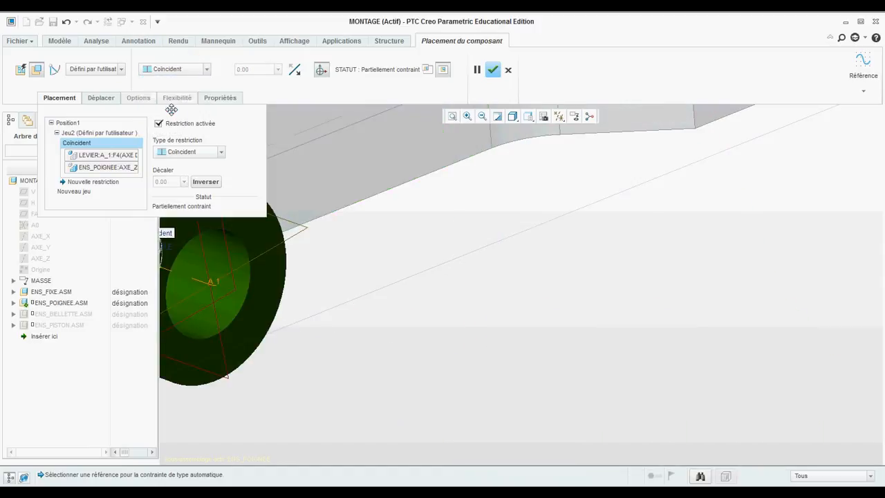
scroll(697, 336, "down", 5)
scroll(699, 337, "down", 1)
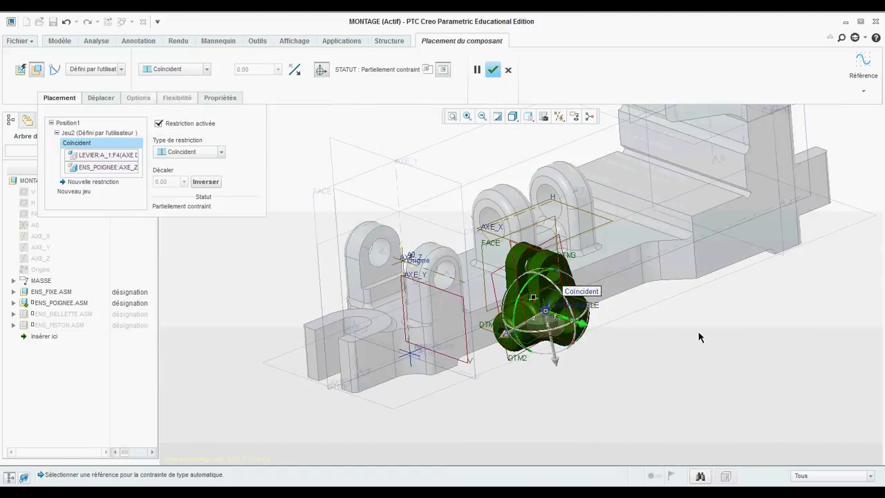
Step: Constrain the lever's datum plane DTM2 as Coincident with the FACE plane of ENS_POIGNEE
scroll(465, 328, "up", 1)
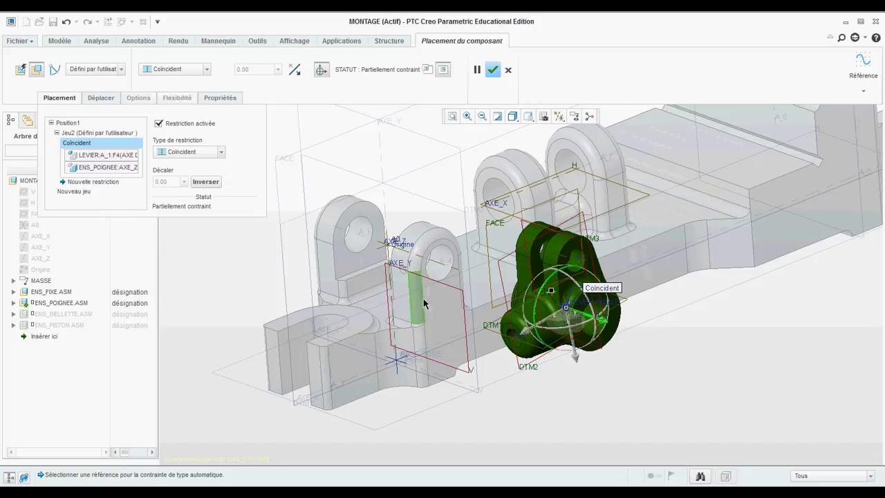
left_click(569, 222)
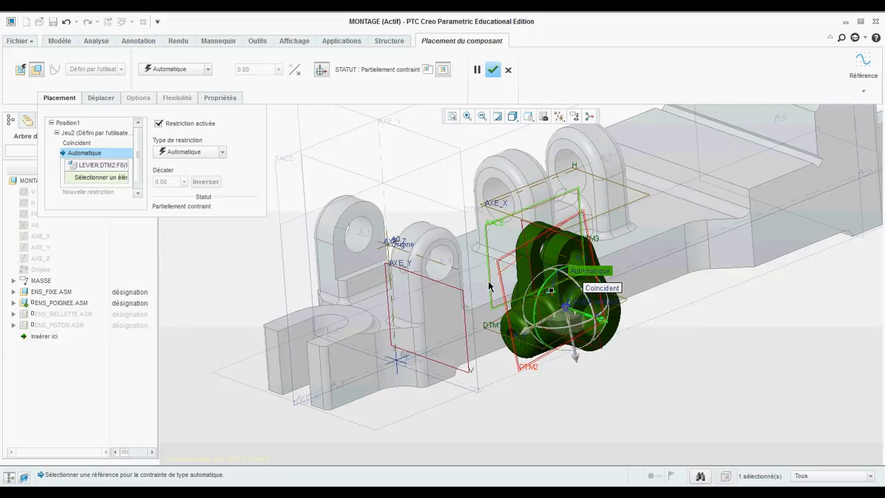
scroll(532, 291, "down", 3)
middle_click_drag(539, 285, 618, 289)
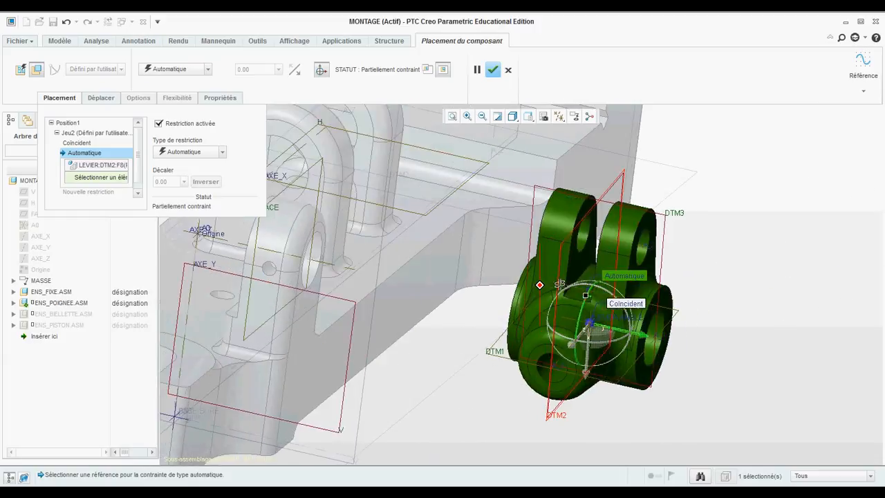
scroll(618, 288, "up", 3)
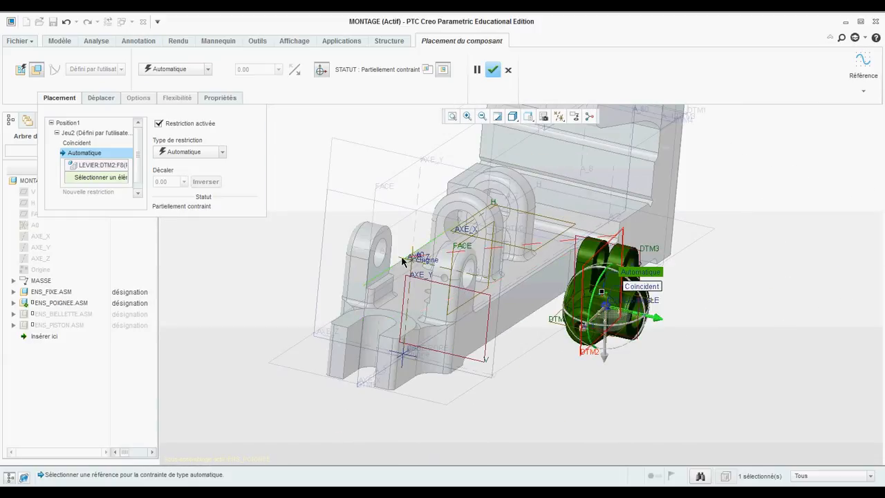
mouse_move(401, 257)
middle_mouse_down()
mouse_move(367, 260)
mouse_move(388, 266)
middle_mouse_up()
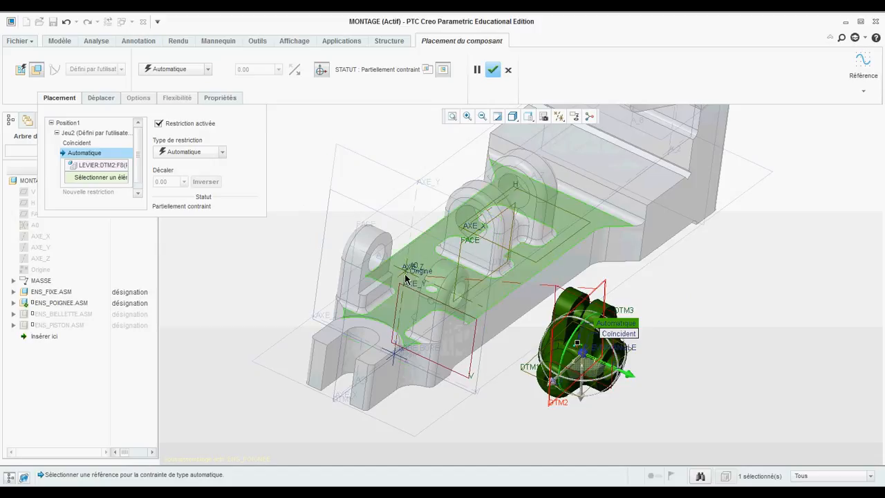
middle_click_drag(419, 284, 405, 294)
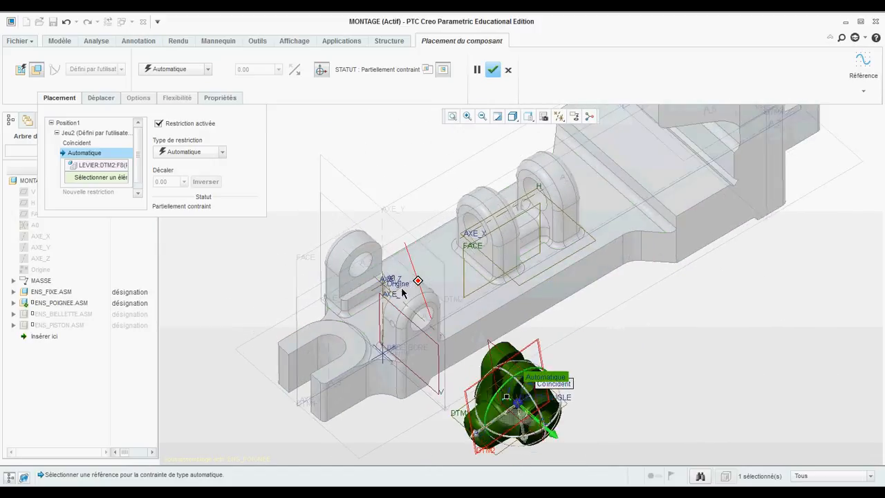
left_click(466, 279)
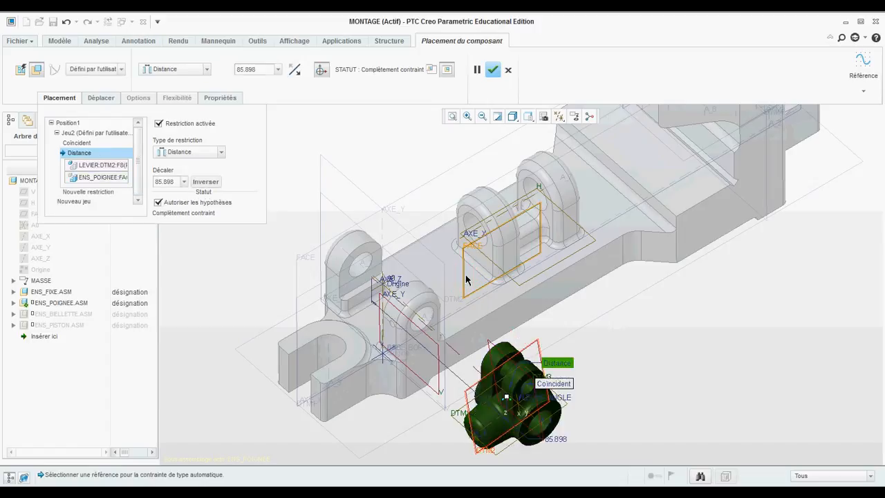
left_click(171, 154)
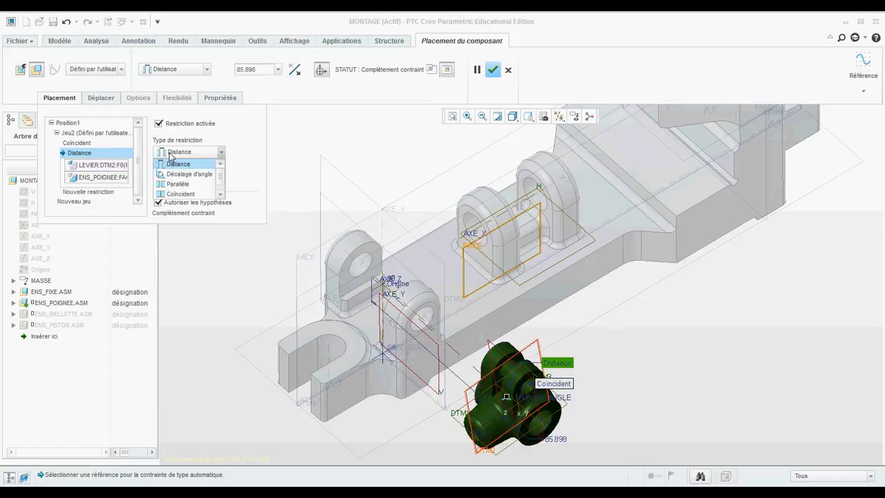
left_click(178, 196)
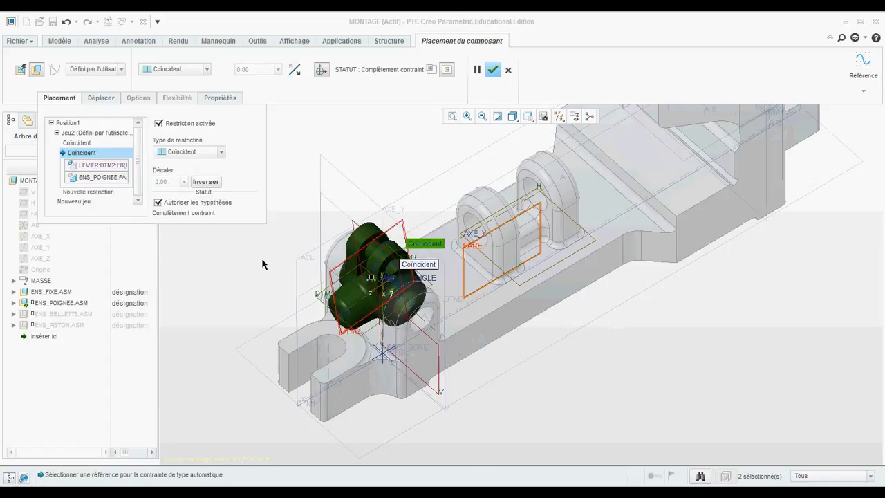
Step: Accept the lever's placement in ENS_POIGNEE and check how it sits between the base lugs
middle_click_drag(366, 267, 360, 230)
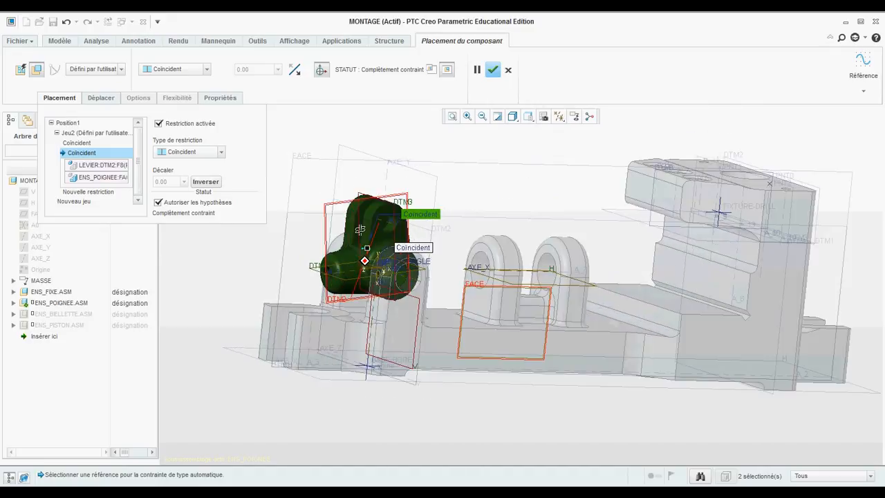
middle_click_drag(299, 251, 377, 252)
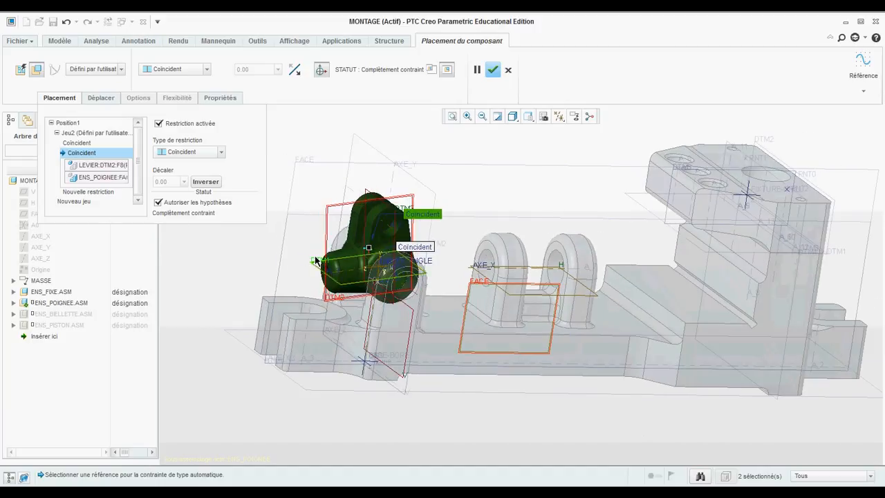
left_click(493, 70)
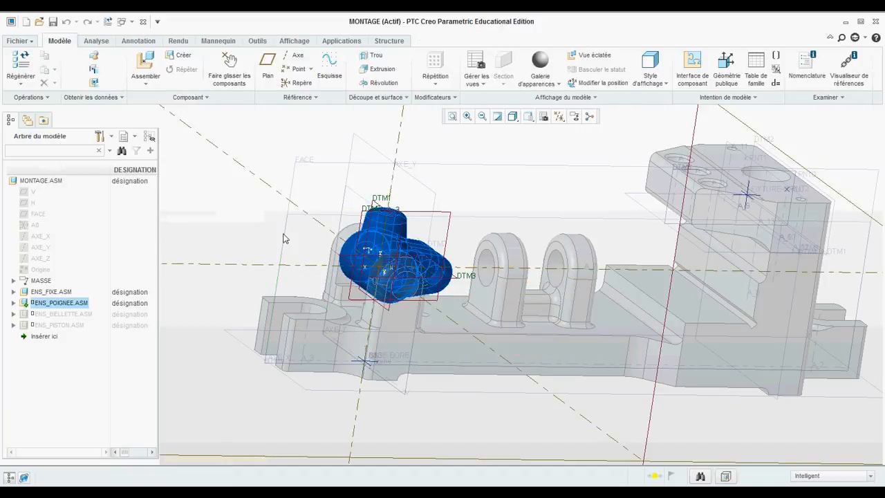
mouse_move(406, 282)
middle_mouse_down()
mouse_move(396, 271)
mouse_move(403, 278)
middle_mouse_up()
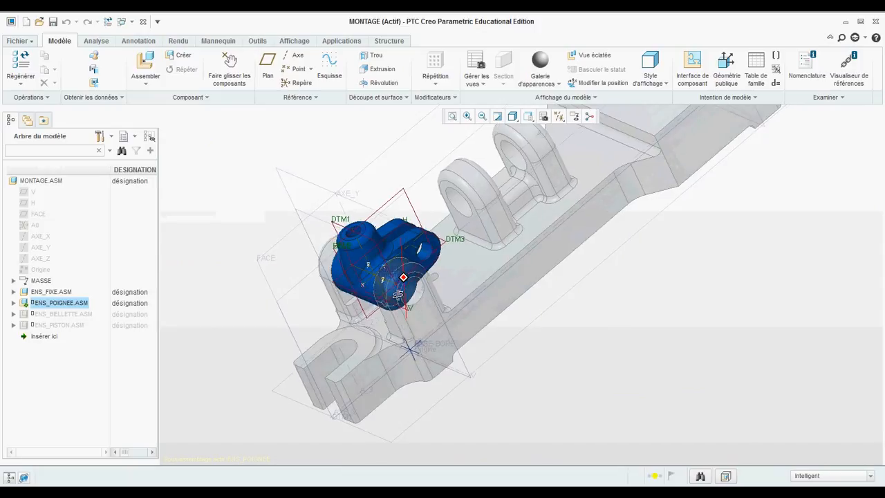
left_click(13, 303)
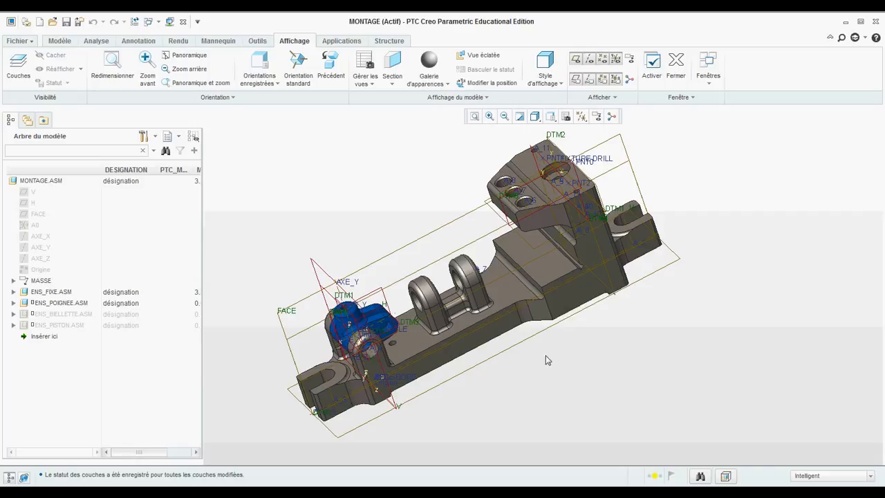
Step: Create a planar section named A in the montage assembly, cutting along the FACE plane
left_click(566, 117)
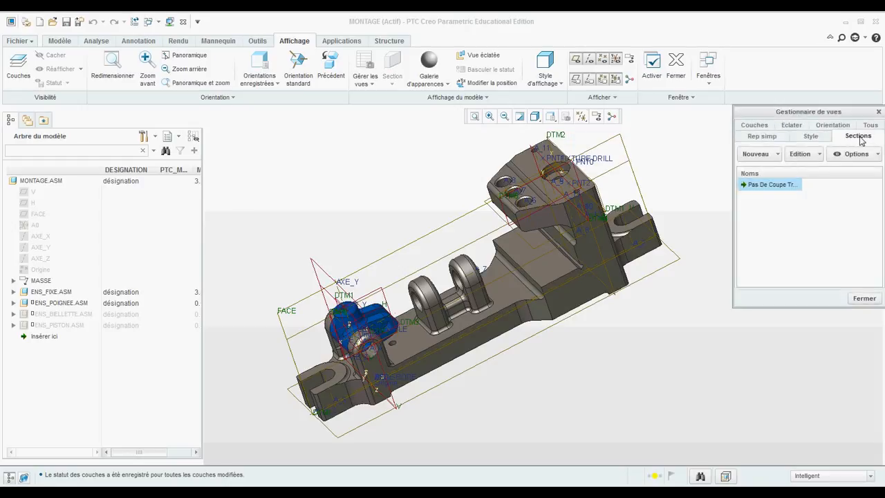
left_click(759, 155)
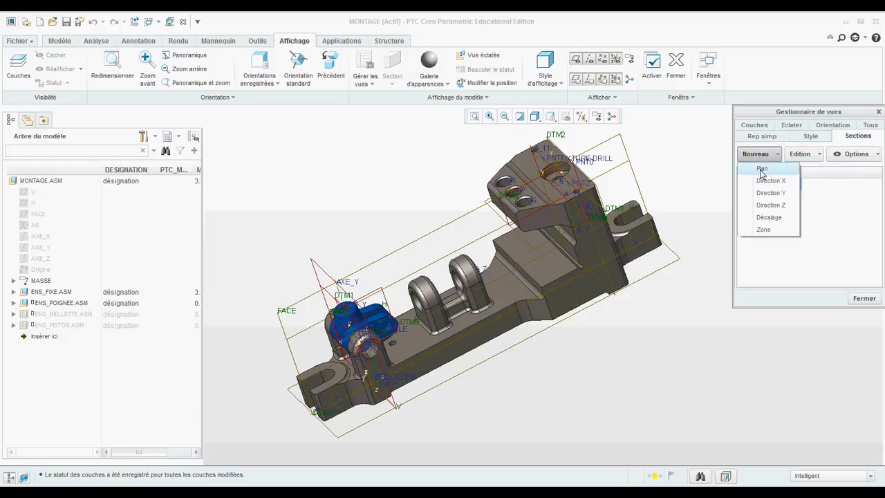
left_click(760, 170)
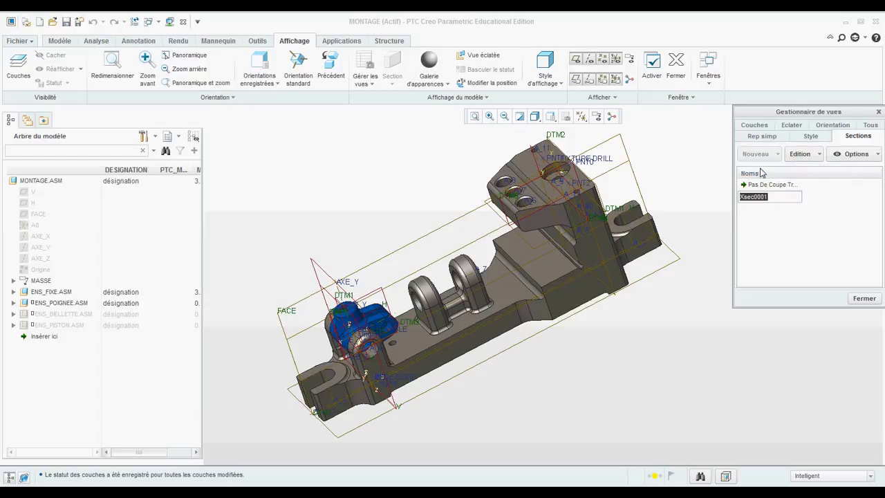
type("A")
key("Return")
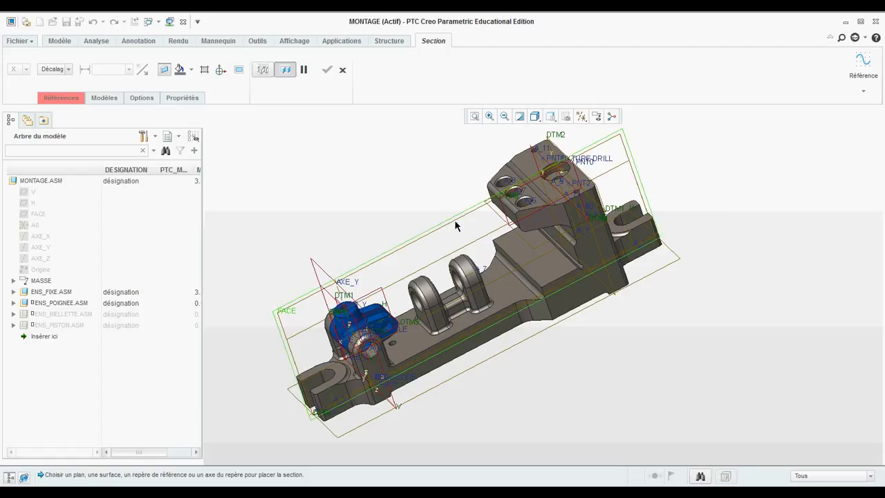
middle_click_drag(397, 184, 397, 181)
left_click(424, 249)
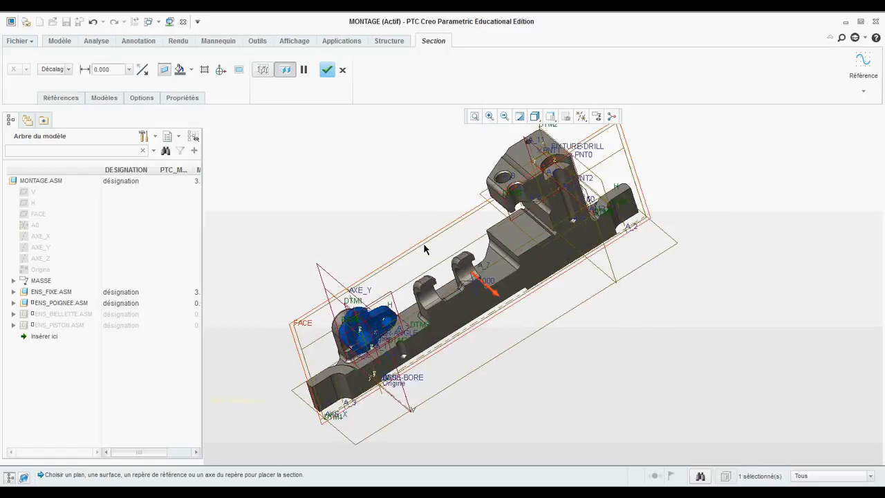
Step: Show the hatching pattern on the cut surfaces of section A
left_click(205, 70)
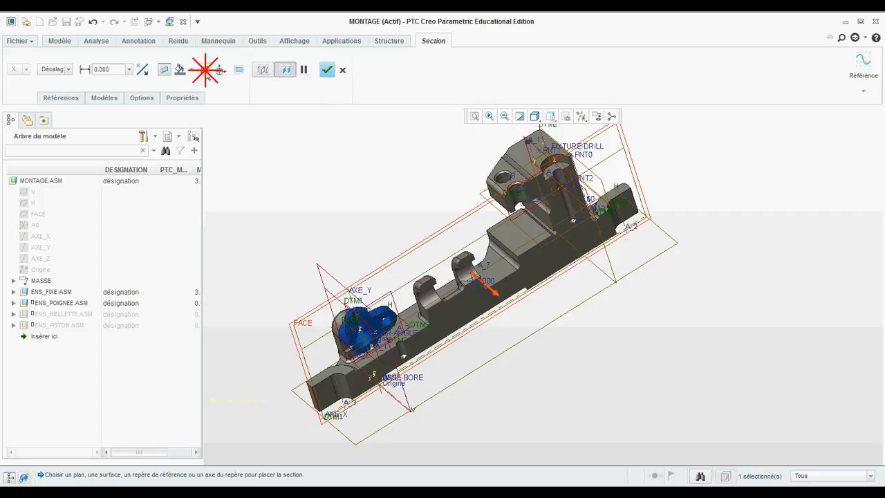
middle_click_drag(330, 166, 312, 155)
scroll(706, 275, "up", 1)
scroll(599, 293, "down", 2)
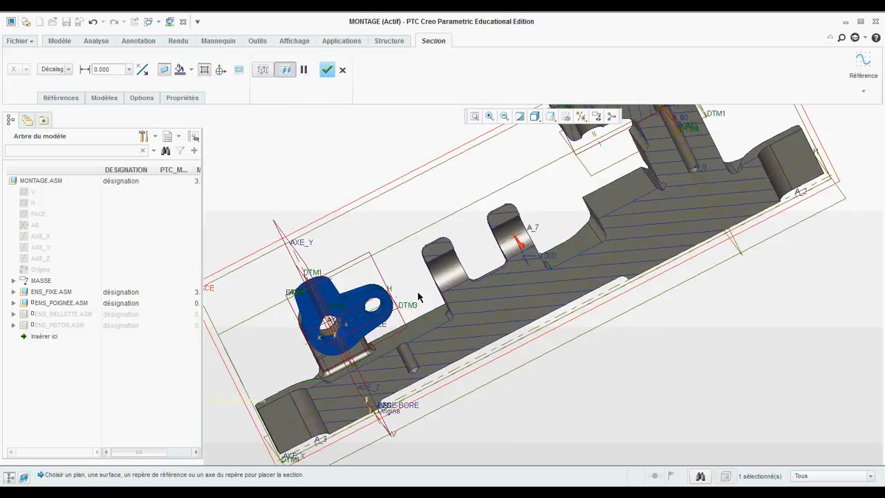
scroll(328, 286, "down", 1)
scroll(328, 287, "down", 1)
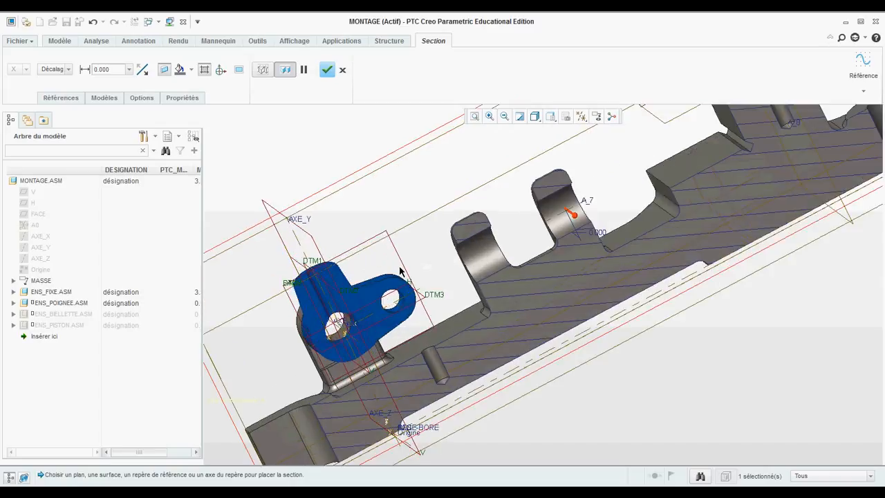
Step: Set the cut surface colour of section A to orange and validate the section
left_click(193, 70)
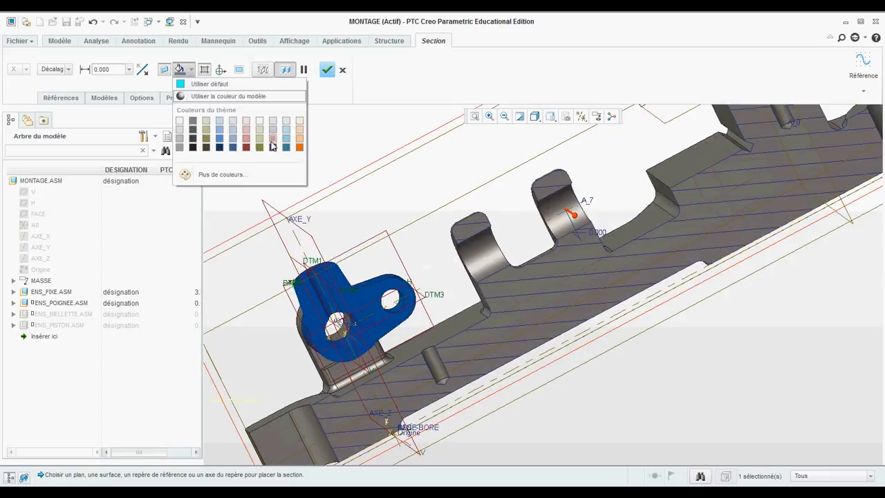
left_click(299, 146)
scroll(453, 206, "up", 2)
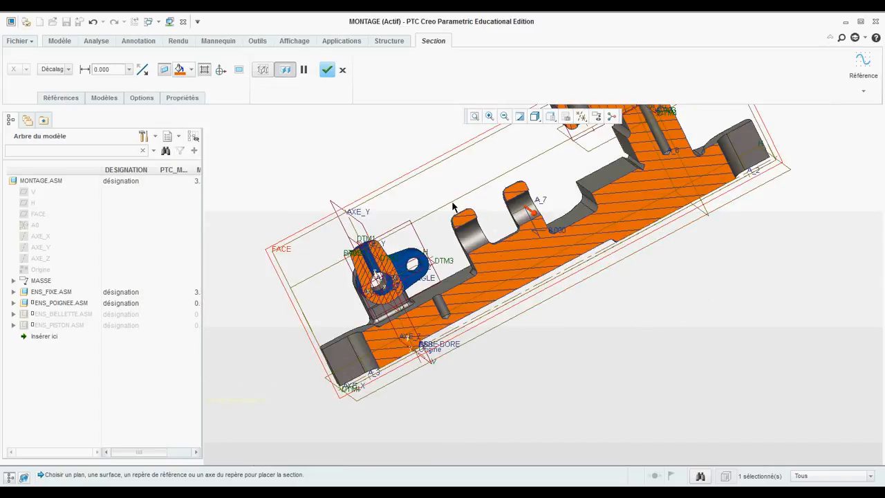
middle_click_drag(453, 206, 446, 201)
scroll(406, 204, "down", 2)
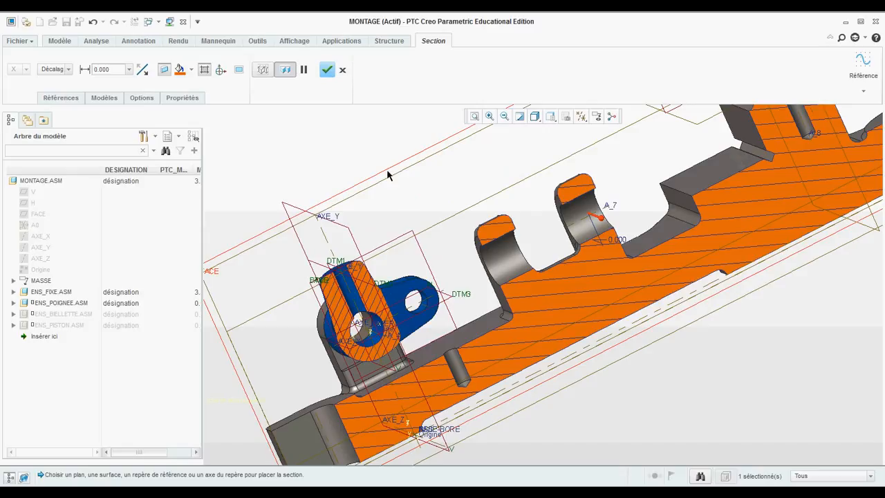
left_click(327, 70)
scroll(509, 229, "up", 3)
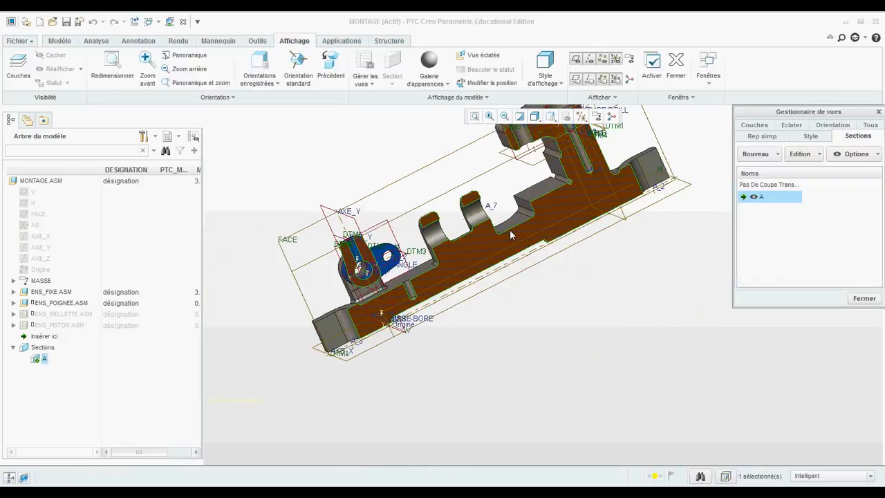
Step: Switch the assembly display from section A back to the uncut model
double_click(755, 185)
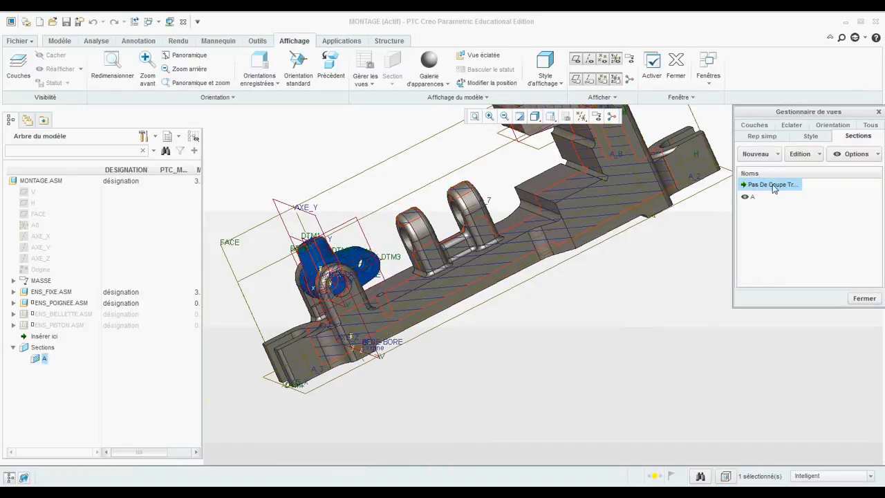
scroll(484, 327, "up", 3)
middle_click_drag(505, 324, 506, 320)
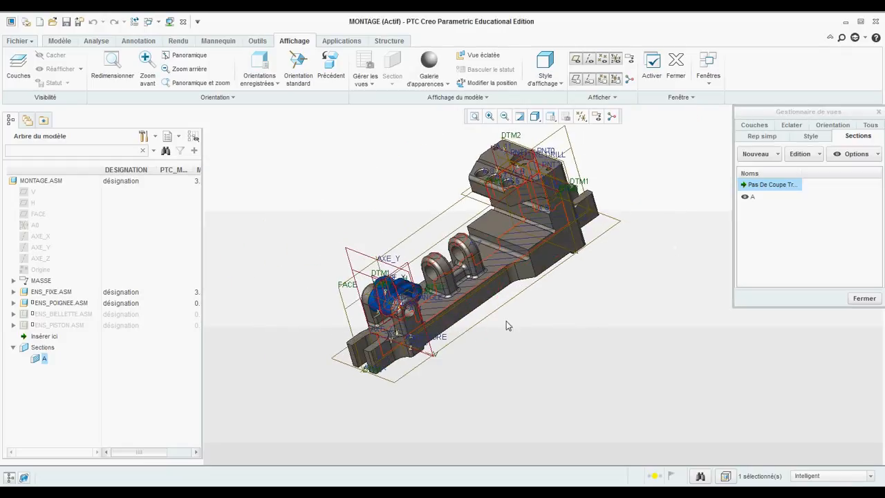
scroll(469, 277, "down", 2)
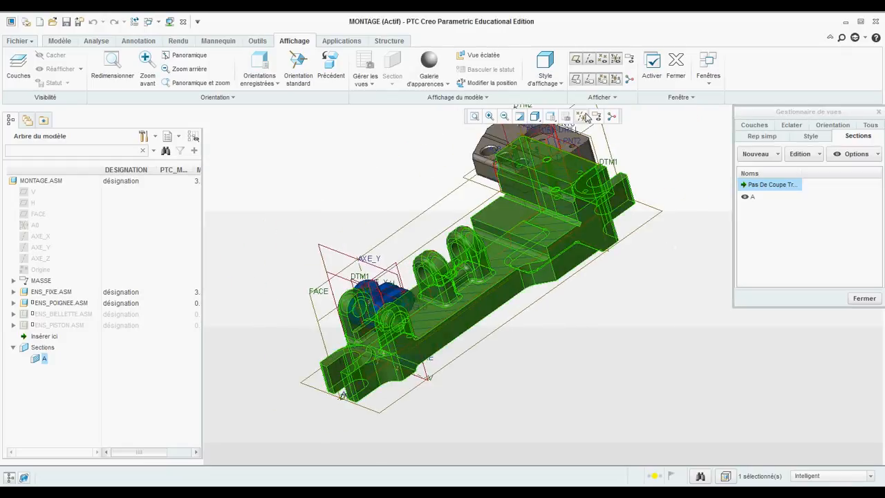
Step: Turn off the display of all datum axes, points, coordinate systems and planes
left_click(581, 117)
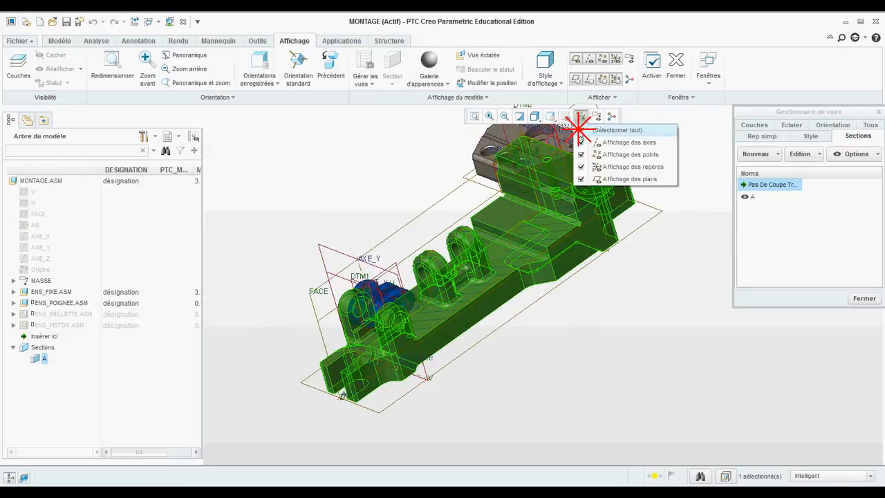
left_click(582, 130)
left_click(626, 280)
scroll(519, 350, "up", 1)
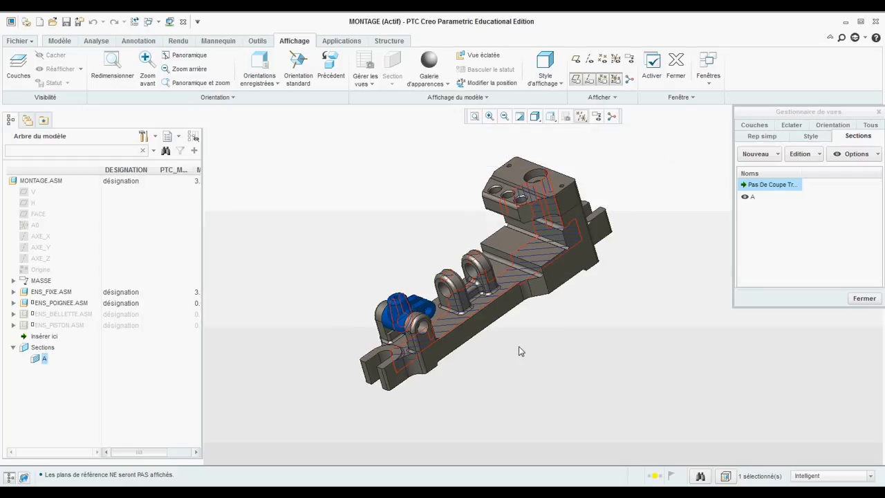
middle_click_drag(517, 347, 509, 326)
scroll(475, 342, "down", 2)
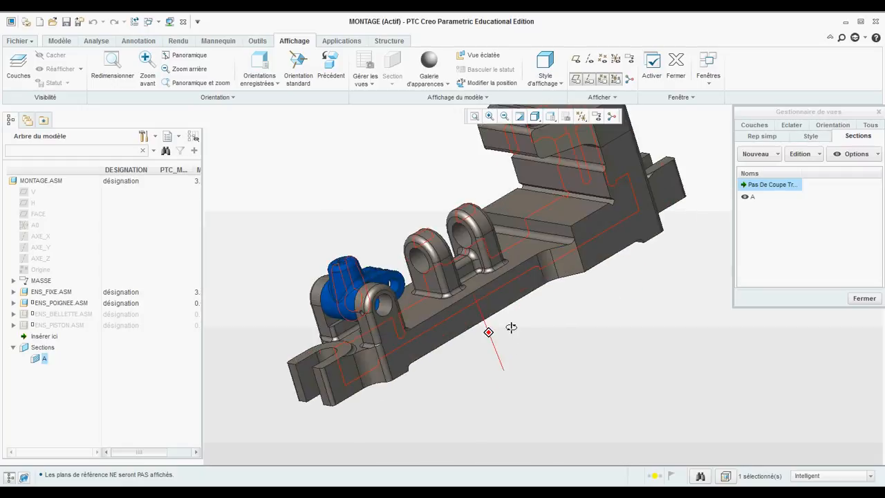
Step: Activate section A again and inspect the lever and base in the cut view
double_click(753, 197)
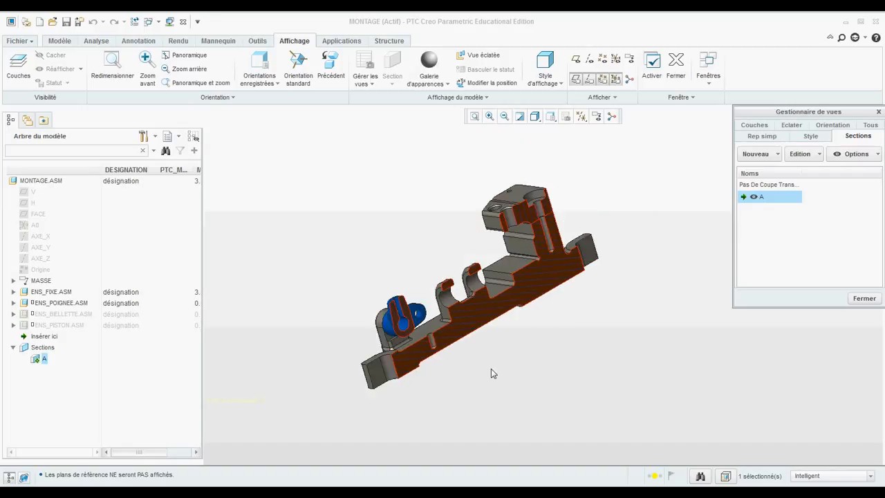
mouse_move(492, 373)
middle_mouse_down()
mouse_move(484, 340)
mouse_move(447, 367)
mouse_move(450, 351)
mouse_move(457, 370)
mouse_move(449, 380)
middle_mouse_up()
scroll(381, 308, "down", 3)
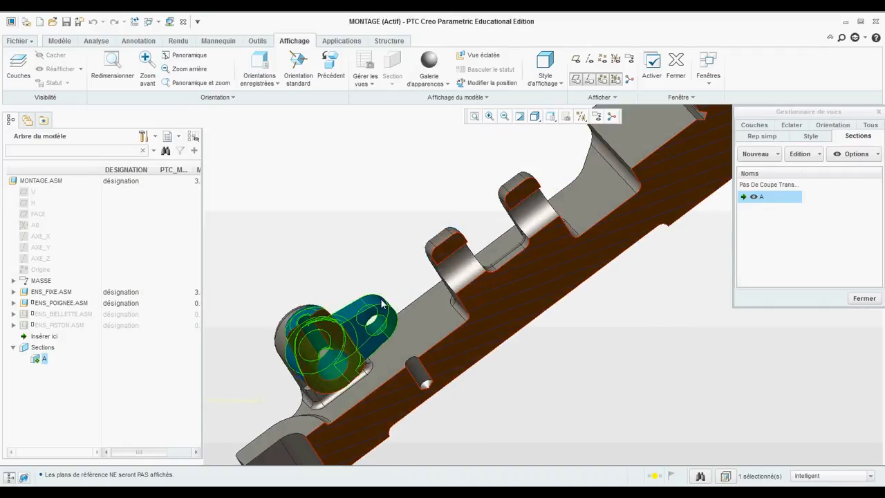
mouse_move(406, 302)
middle_mouse_down()
mouse_move(404, 280)
mouse_move(405, 295)
middle_mouse_up()
scroll(406, 296, "up", 5)
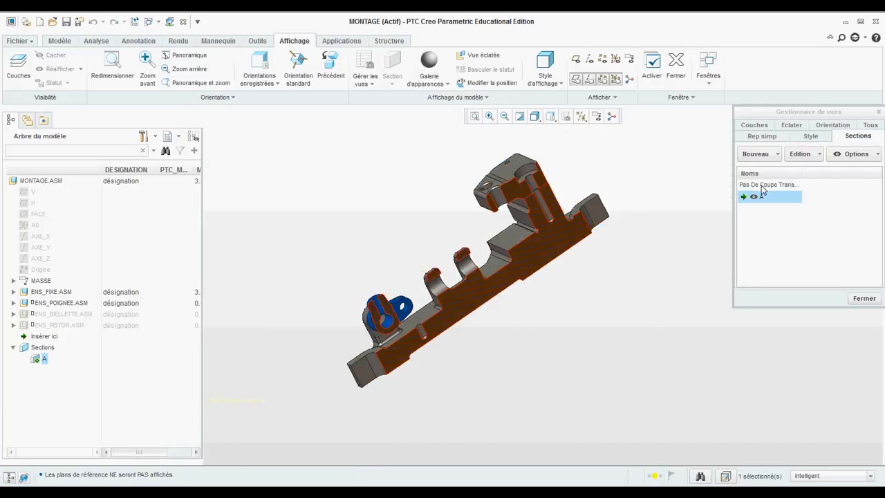
Step: Close the view manager and examine the lever's bored hole in the section A cut view
left_click(594, 324)
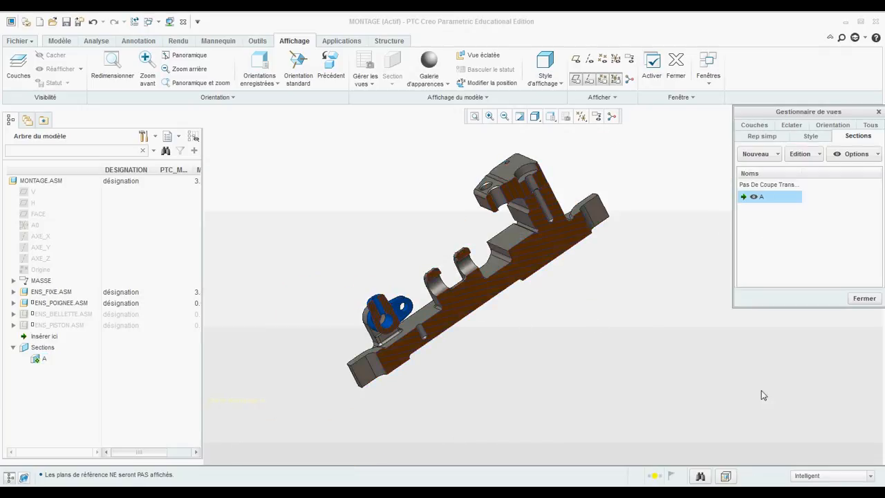
left_click(855, 305)
middle_click_drag(605, 325, 598, 333)
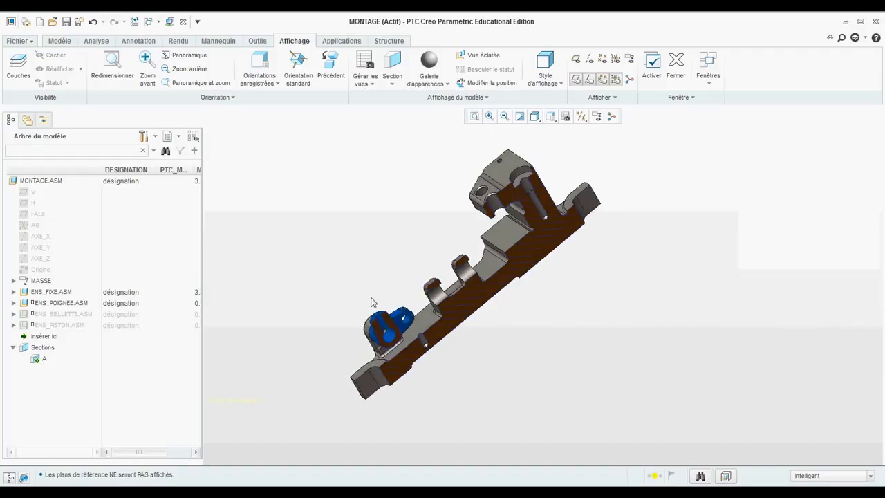
scroll(367, 292, "down", 3)
scroll(391, 333, "down", 4)
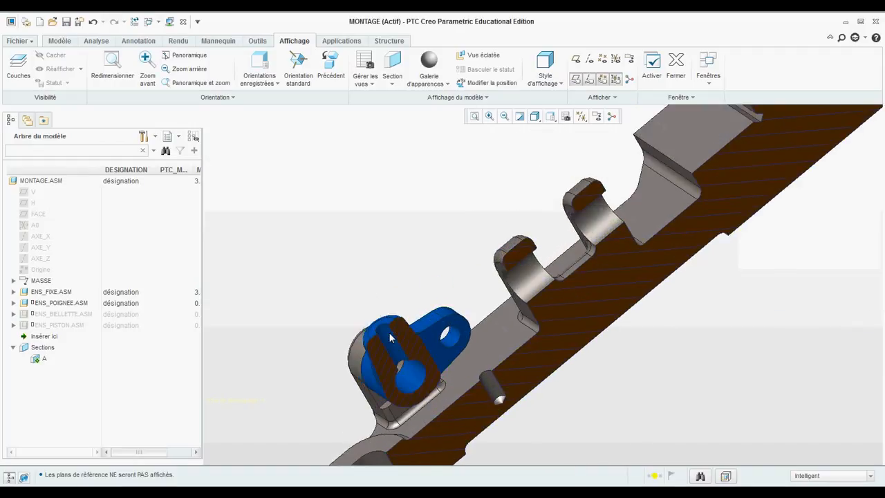
scroll(397, 334, "up", 6)
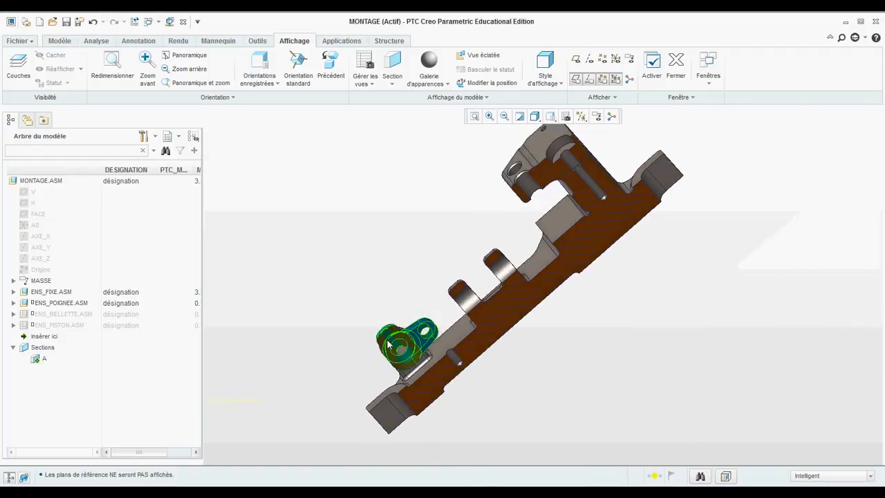
scroll(394, 331, "down", 5)
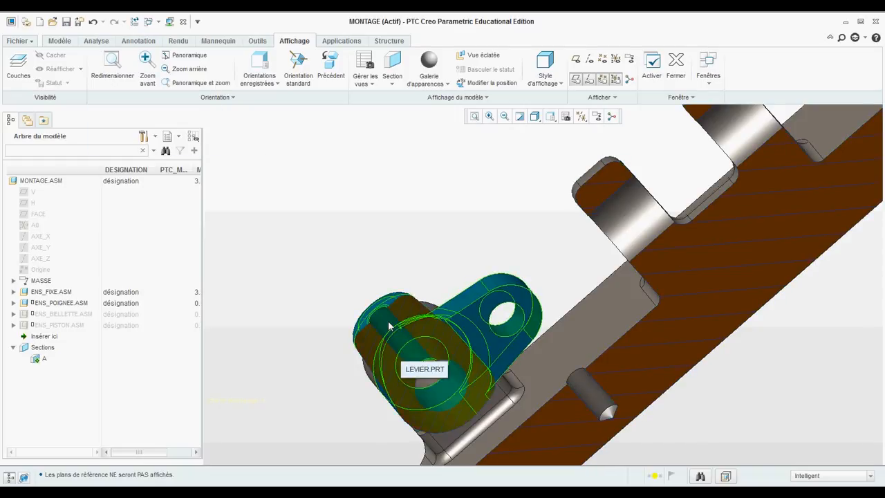
Step: Measure the diameter of the cylindrical surface of the lever's tapped hole
left_click(98, 43)
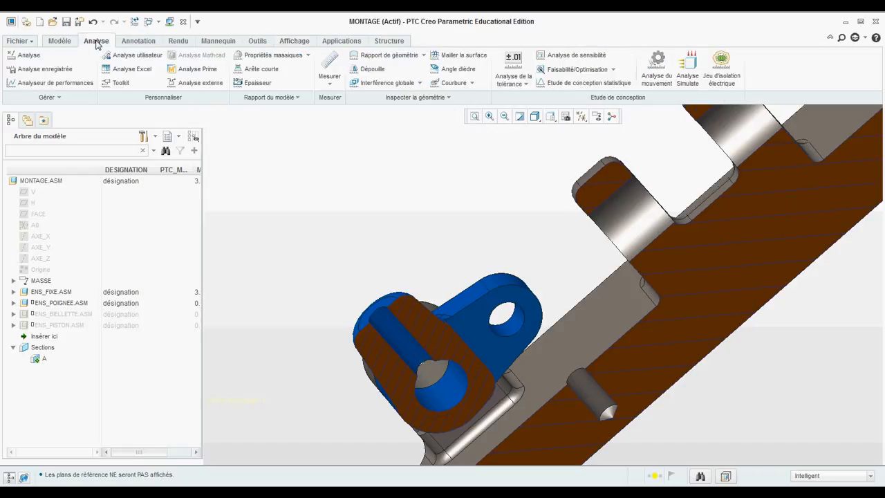
left_click(330, 79)
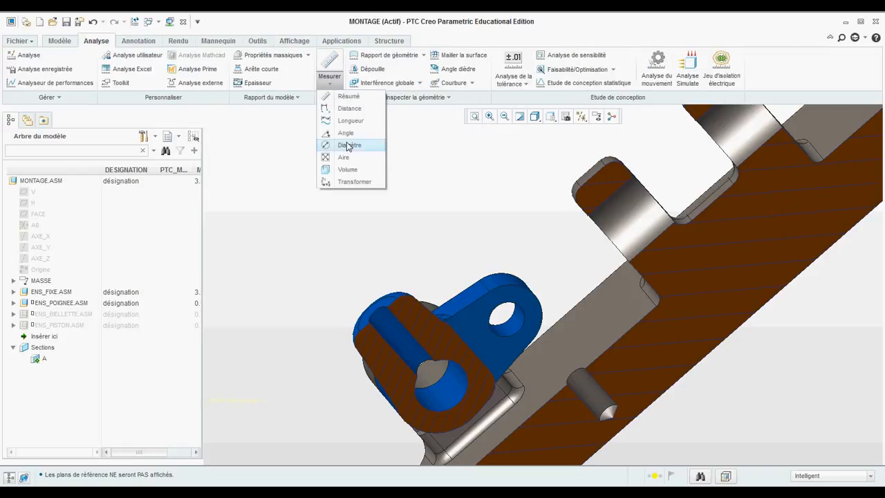
left_click(350, 145)
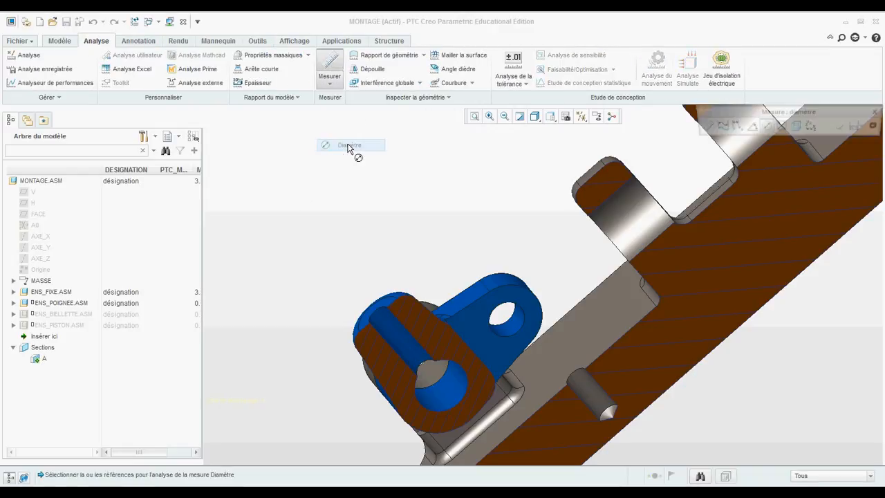
left_click(402, 331)
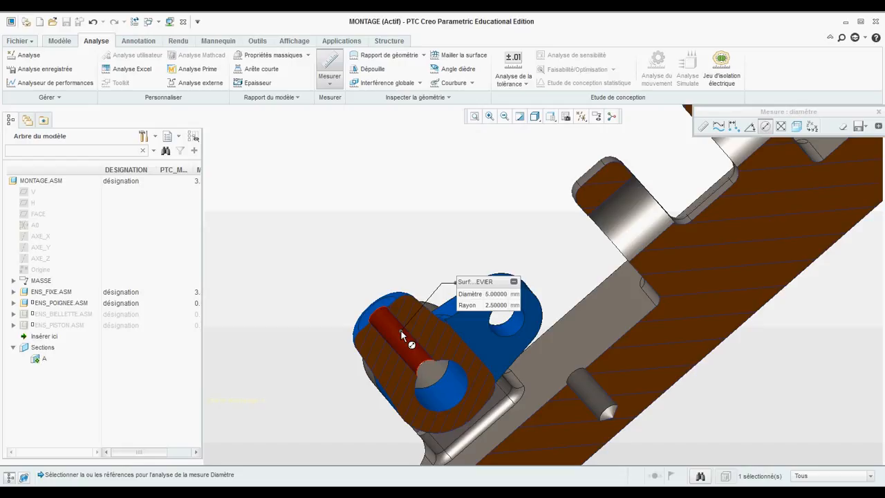
Step: Examine the lever's tapped hole from several angles in the cut view and close the diameter measurement
scroll(400, 329, "up", 5)
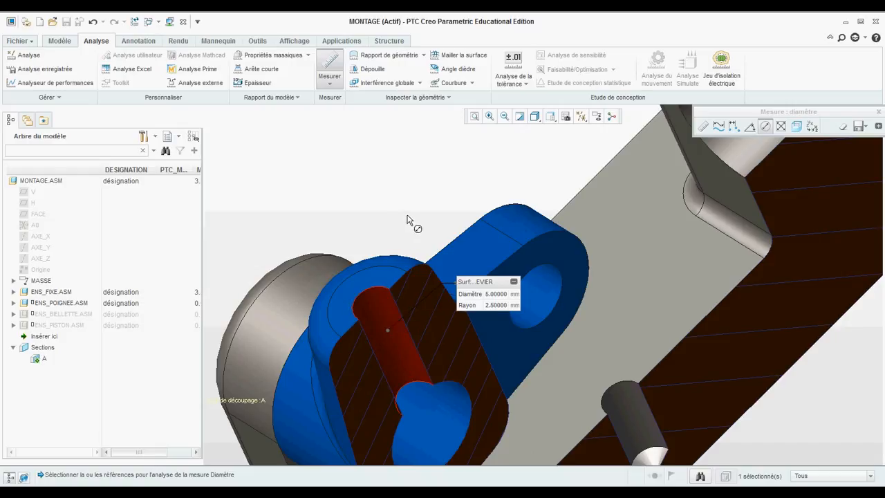
middle_click_drag(411, 221, 395, 211)
scroll(398, 213, "down", 5)
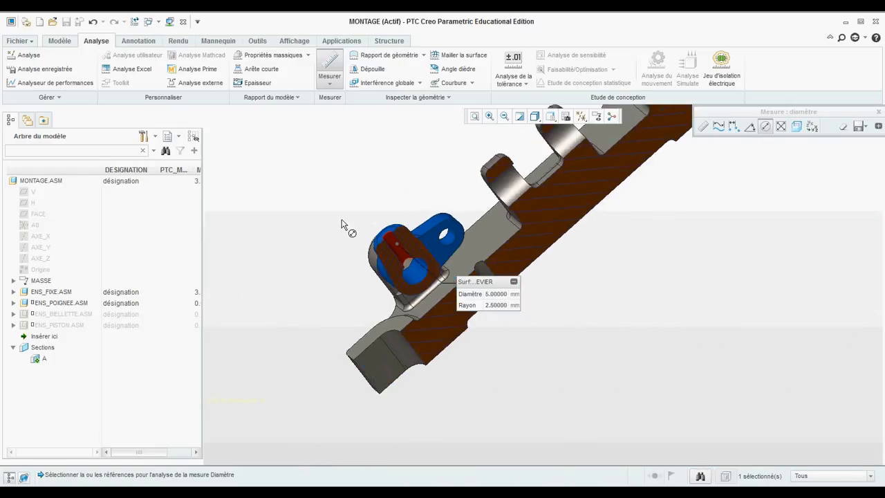
mouse_move(355, 257)
middle_mouse_down()
mouse_move(338, 262)
mouse_move(374, 235)
middle_mouse_up()
scroll(381, 229, "up", 6)
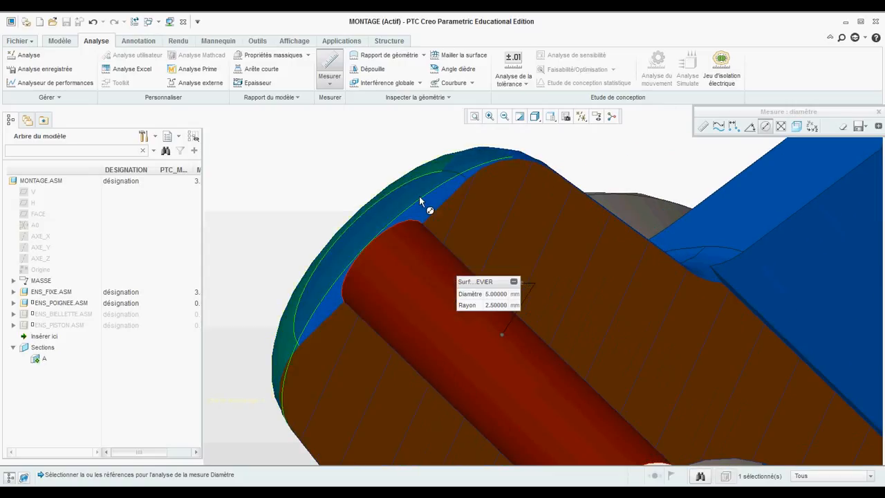
scroll(404, 204, "down", 4)
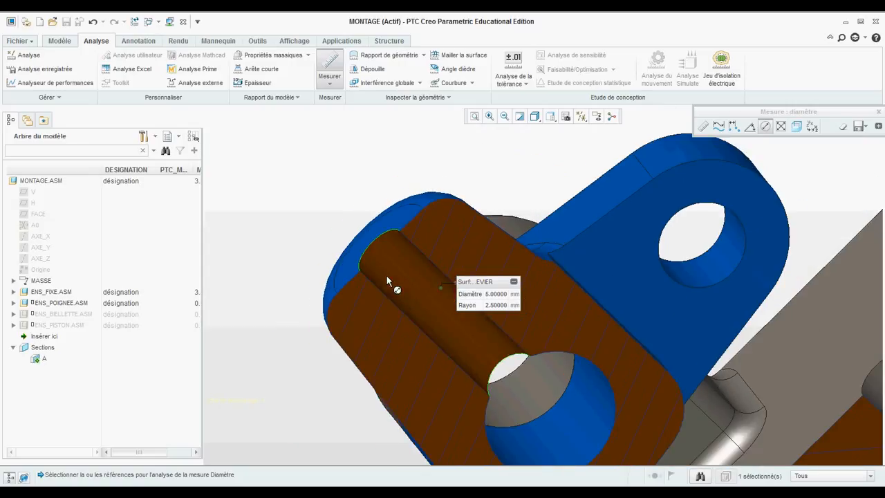
scroll(409, 317, "down", 4)
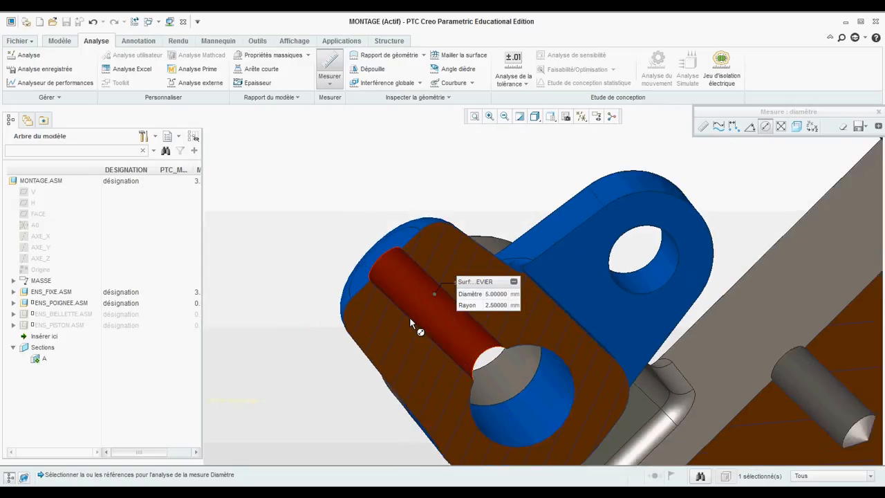
middle_click_drag(391, 278, 410, 270)
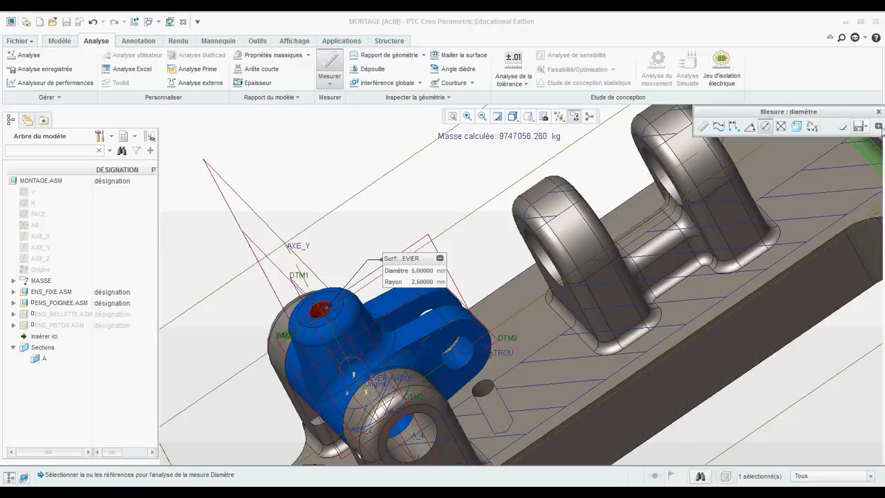
left_click(875, 112)
Step: Expand ENS_POIGNEE.ASM in the model tree and activate it for in-context editing
scroll(387, 286, "up", 3)
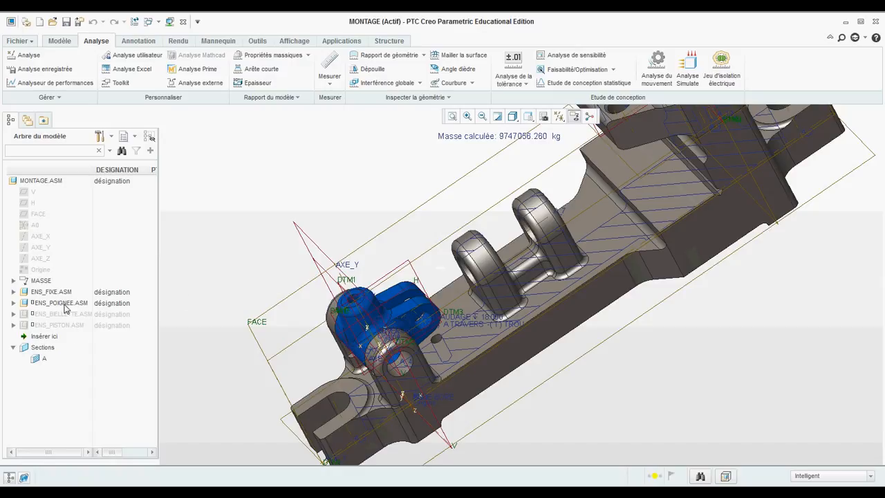
left_click(13, 303)
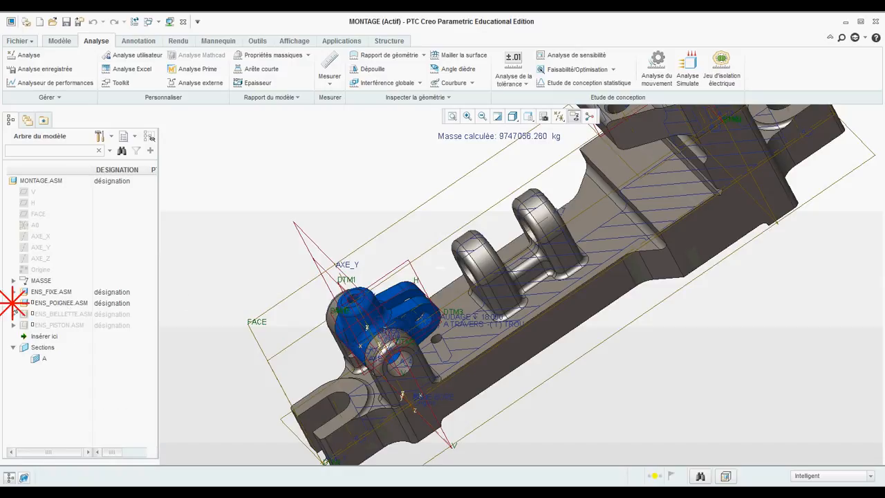
right_click(49, 307)
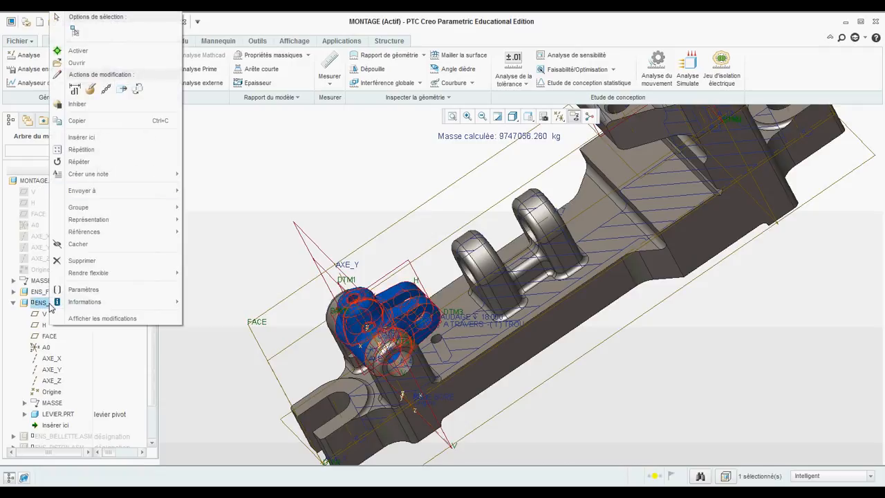
left_click(87, 53)
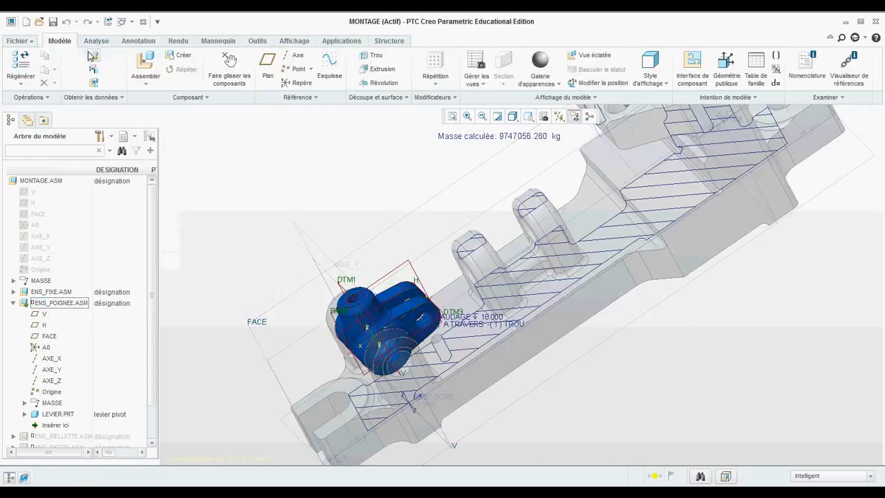
Step: Create a new solid part component named axe in the active subassembly
left_click(181, 59)
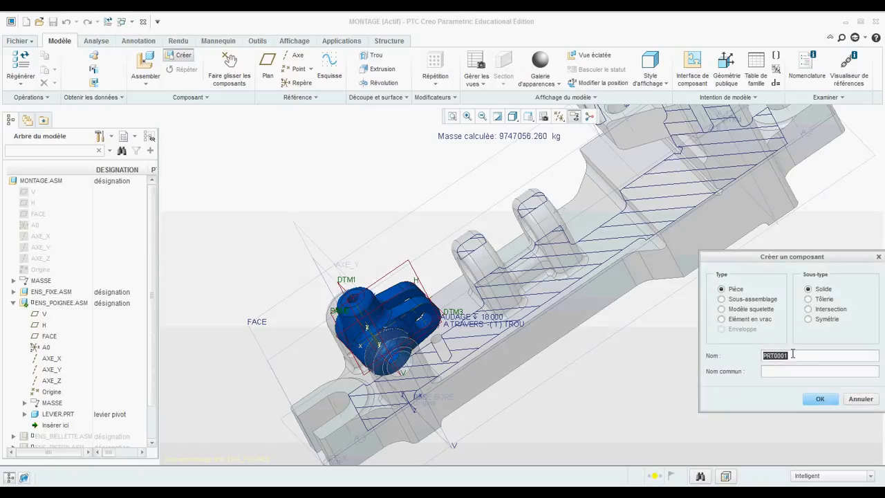
left_click(752, 352)
type("axe")
left_click(820, 401)
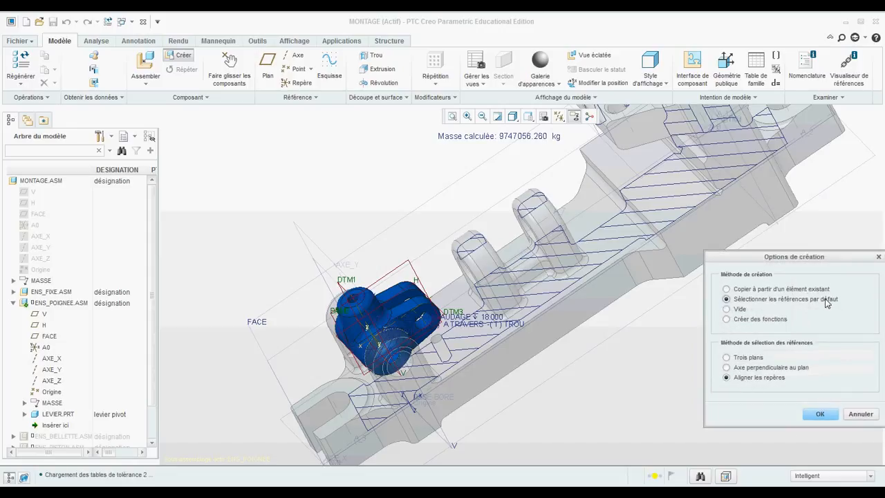
Step: Locate the new part with default references by aligning its coordinate system to A0 of ENS_POIGNEE
left_click(761, 289)
left_click(801, 301)
left_click(819, 414)
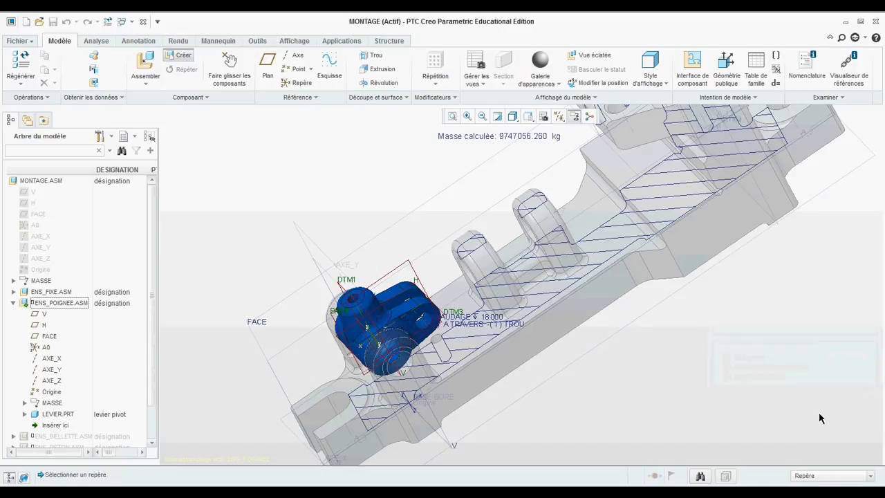
left_click(46, 347)
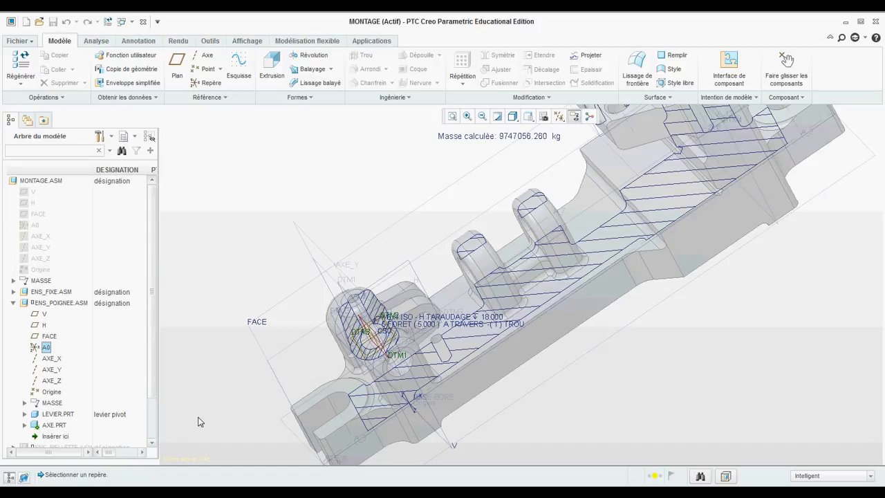
Step: Start an extrusion in AXE.PRT with its sketch on the flat end face of the lever's tapped boss
left_click(54, 425)
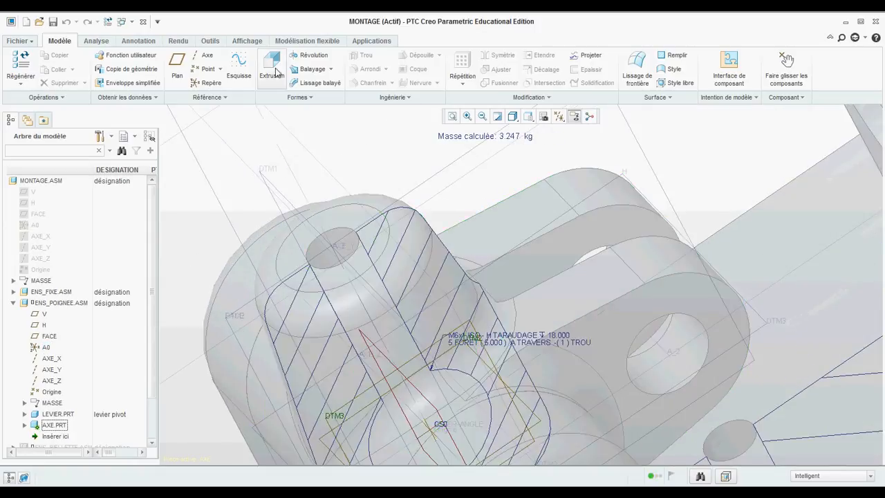
left_click(271, 71)
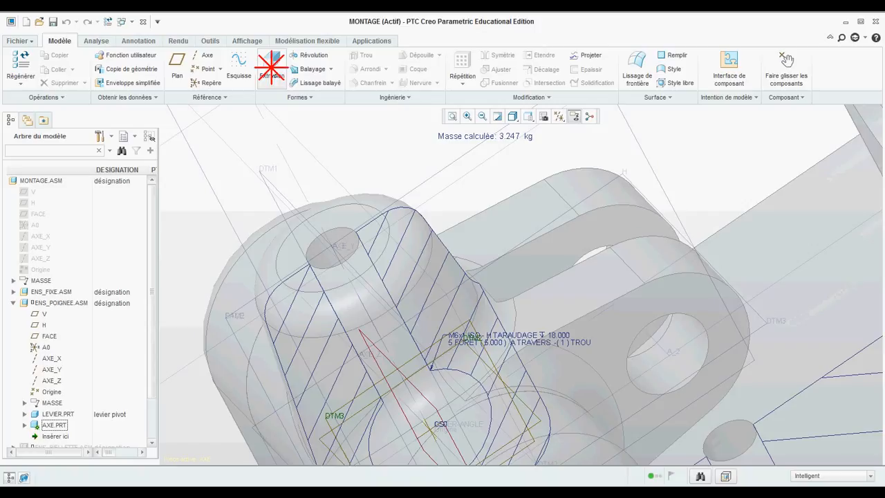
left_click(363, 233)
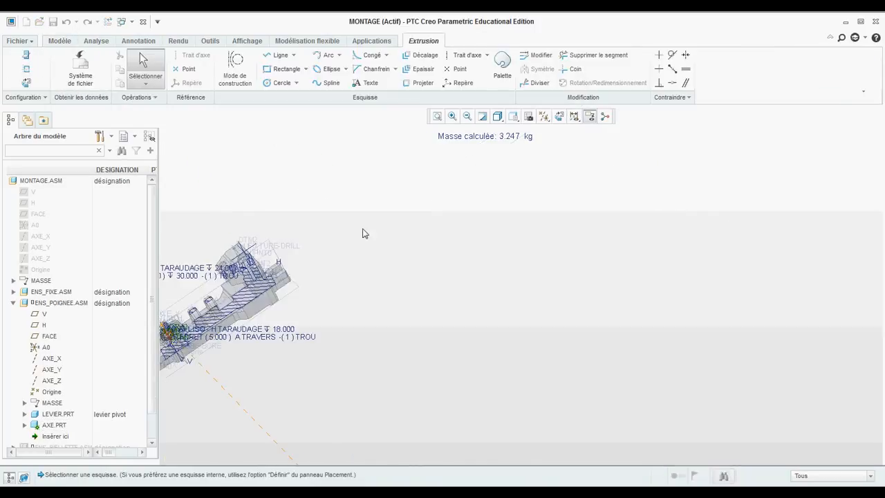
scroll(472, 292, "down", 12)
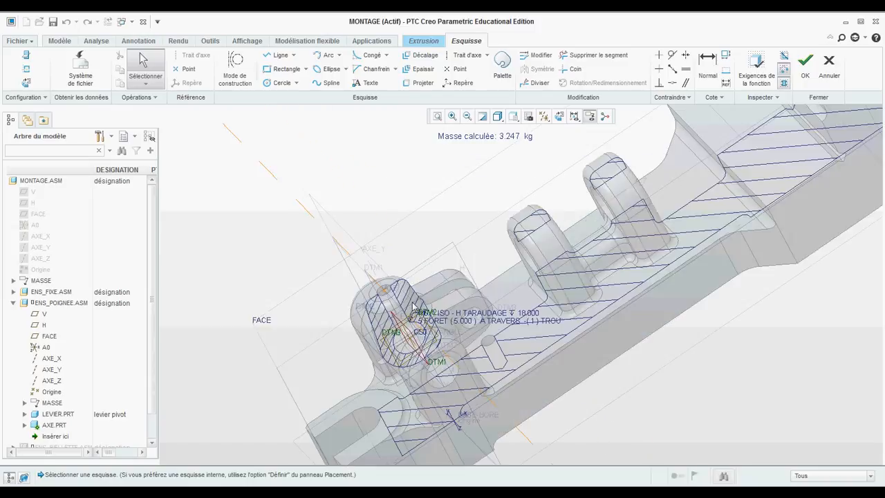
Step: Sketch a circle centred on the lever's tapped hole, set its diameter to 10 mm and validate the sketch
left_click(270, 83)
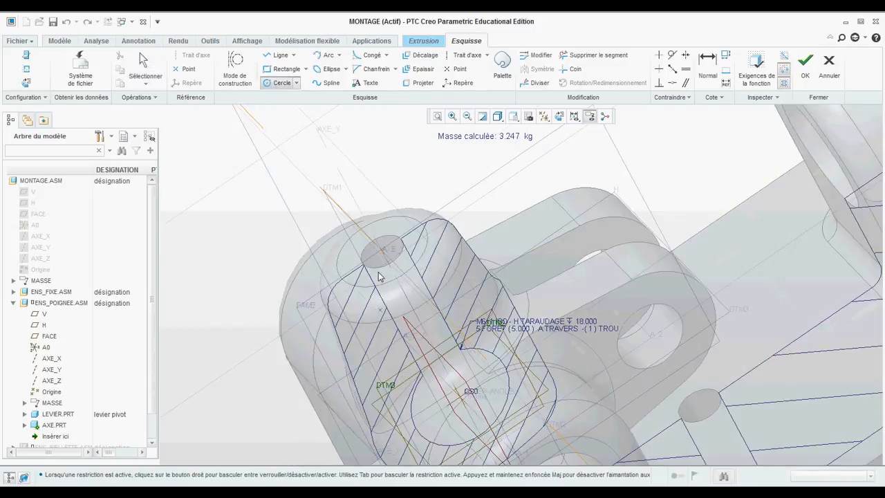
scroll(380, 304, "down", 3)
left_click(383, 251)
left_click(416, 239)
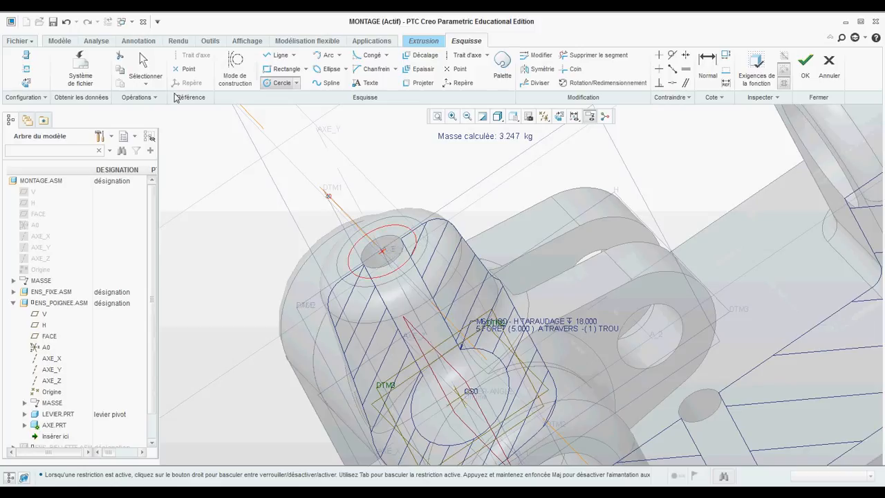
middle_click(243, 165)
double_click(444, 246)
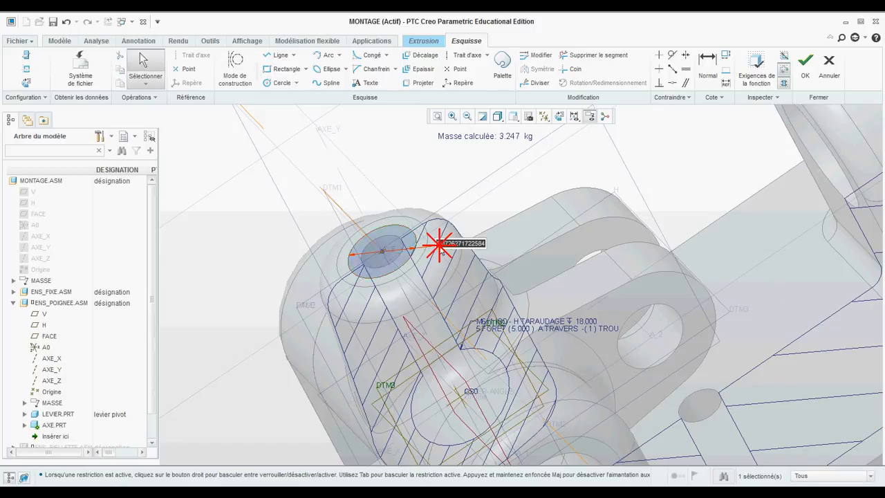
type("10")
key("Return")
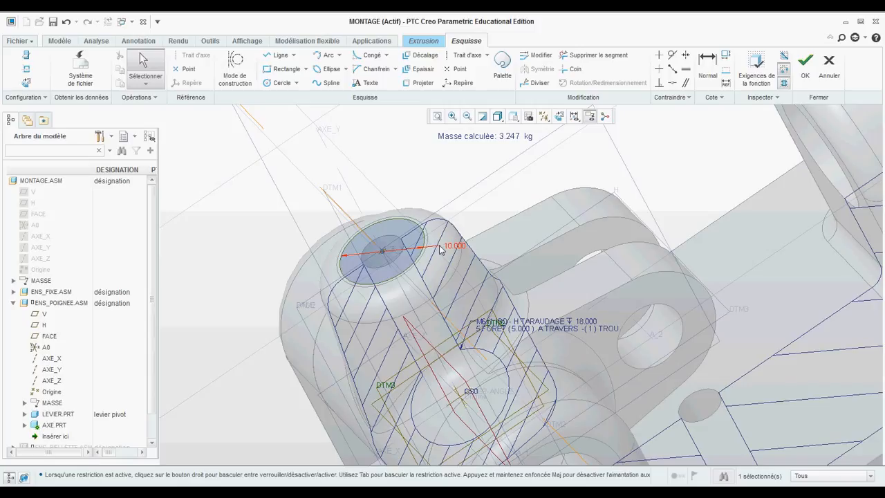
left_click(805, 69)
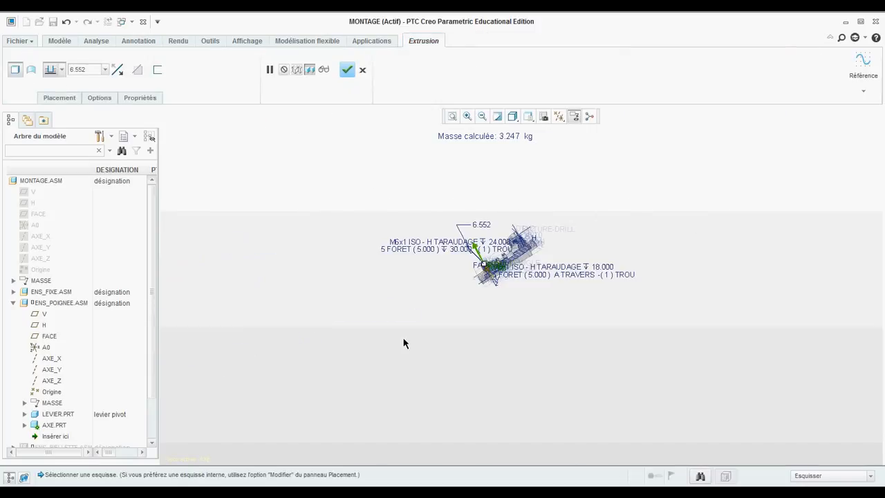
Step: Extrude the 10 mm circle outward from the lever's boss to a depth of 120 mm and validate the feature
scroll(557, 222, "down", 8)
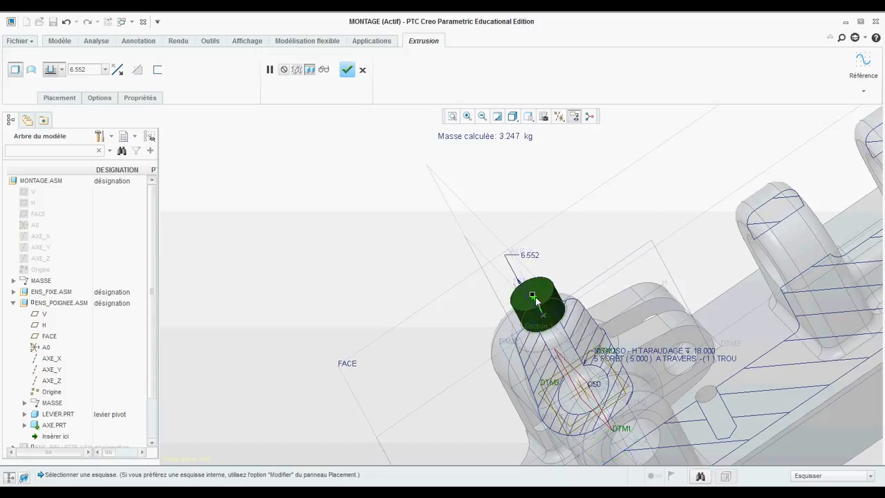
left_click_drag(533, 296, 460, 159)
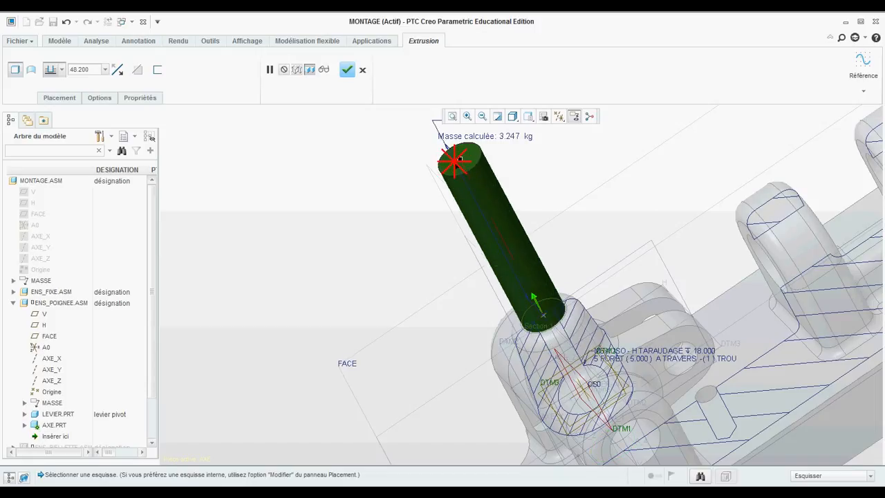
scroll(426, 206, "down", 5)
double_click(429, 202)
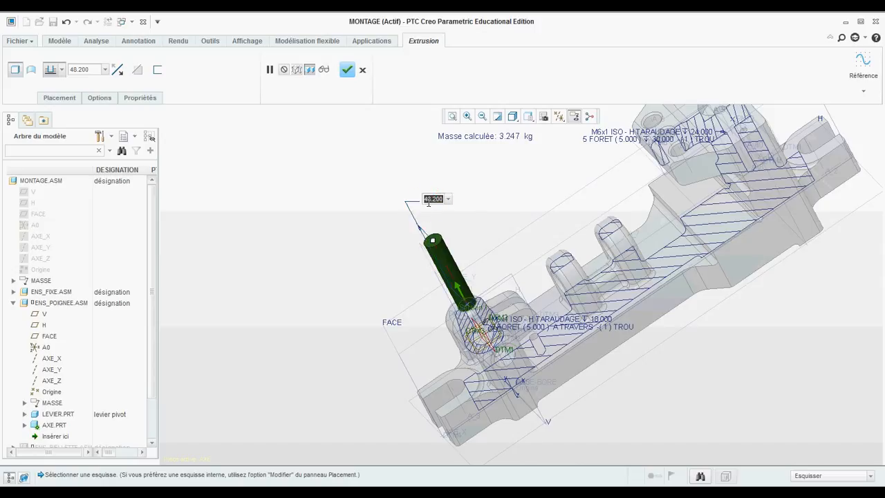
type("120")
key("Return")
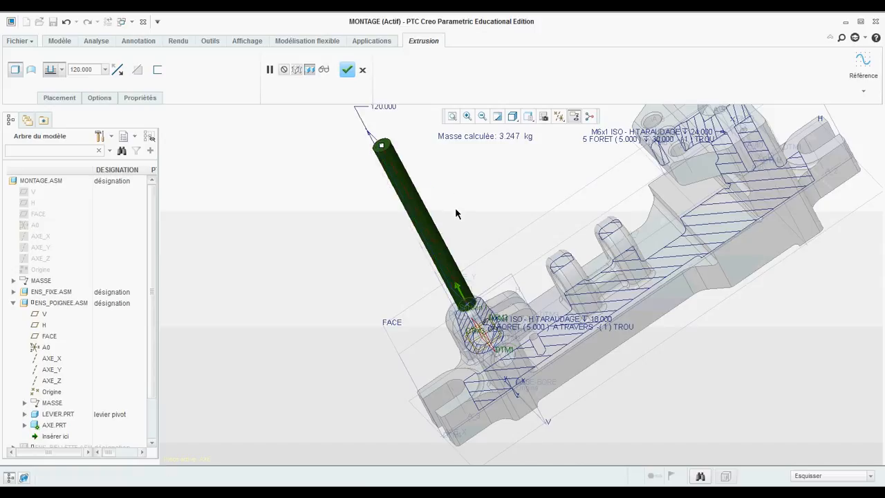
left_click(348, 71)
Step: Reactivate the top-level assembly MONTAGE.ASM after modelling the rod
scroll(373, 299, "up", 3)
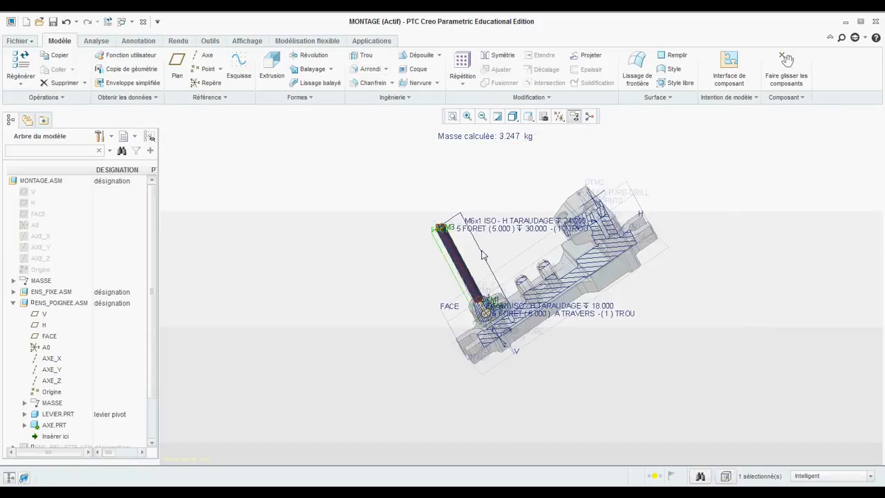
middle_click_drag(480, 250, 499, 278)
scroll(501, 282, "down", 4)
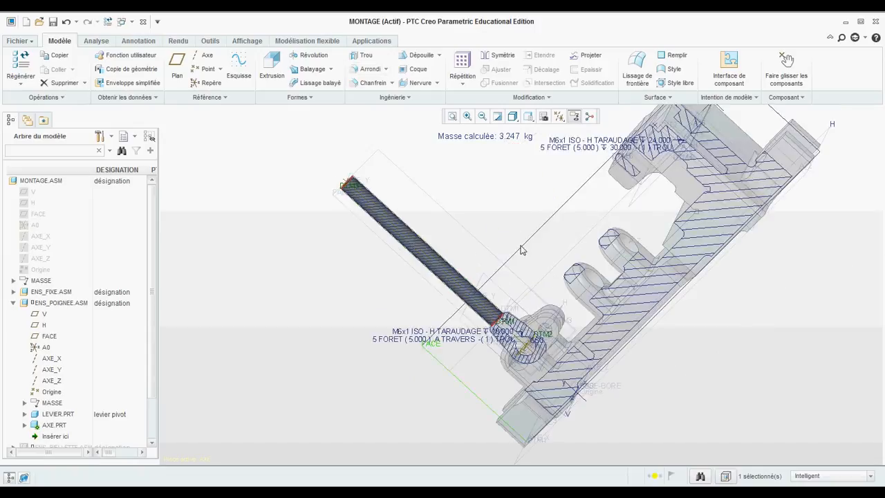
mouse_move(532, 244)
middle_mouse_down()
mouse_move(566, 245)
mouse_move(384, 257)
middle_mouse_up()
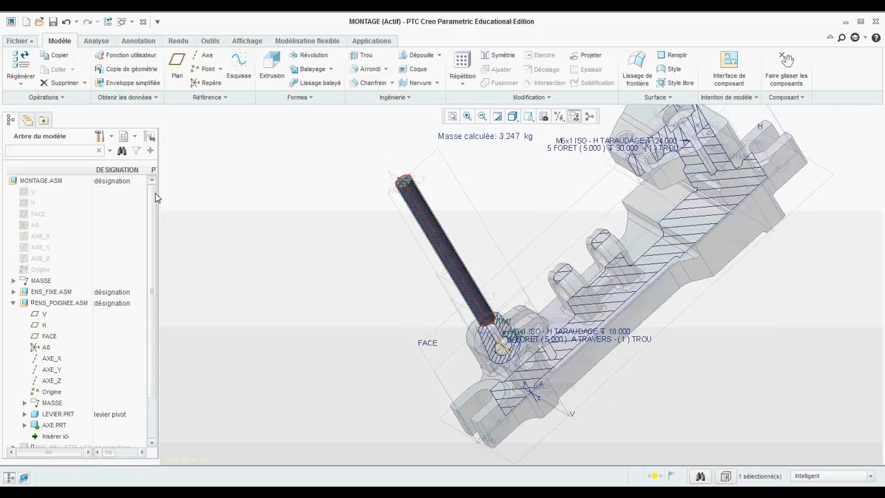
left_click(42, 181)
right_click(46, 181)
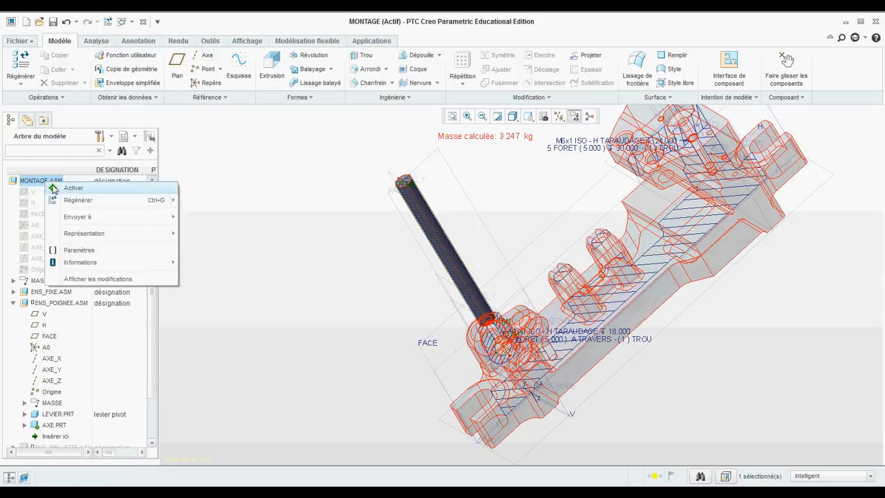
left_click(69, 189)
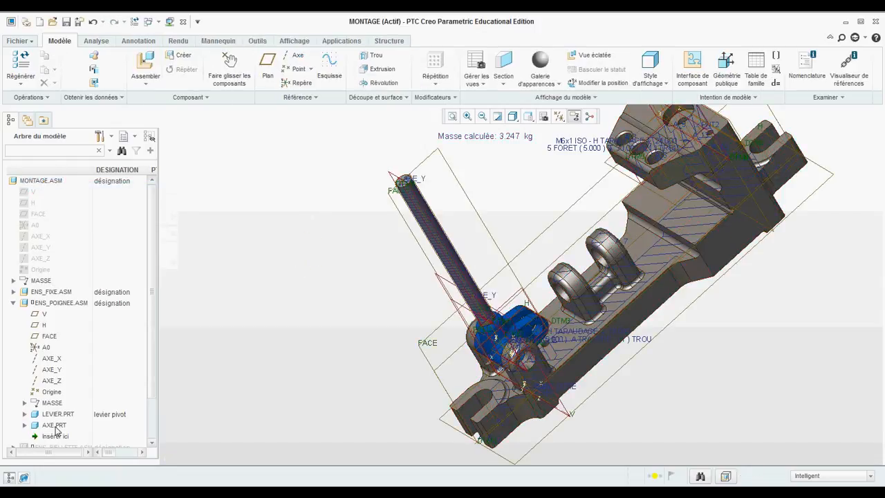
Step: Swing the rod and lever down about the pivot with Drag Components, accept the position and end the drag
middle_click_drag(350, 219, 326, 197)
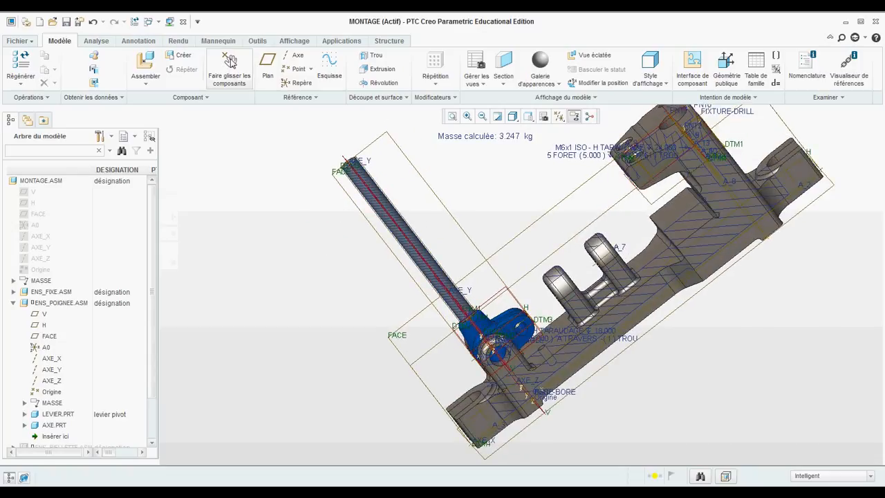
left_click(230, 61)
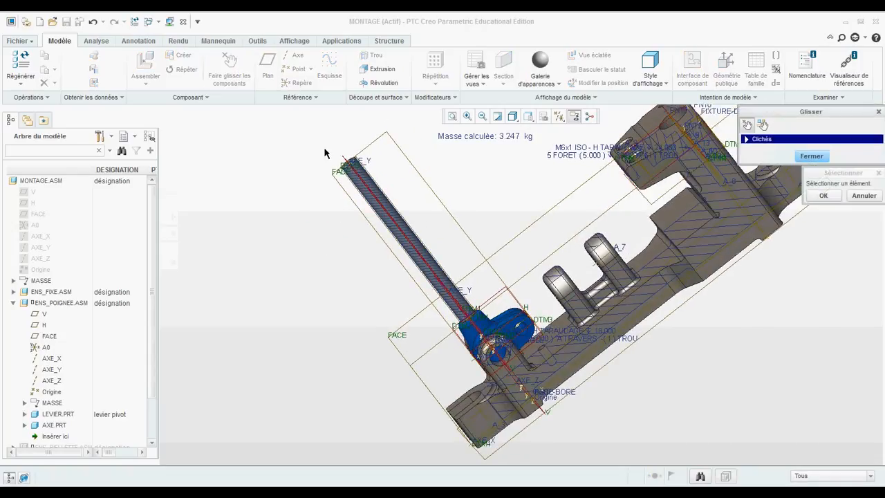
left_click(352, 177)
left_click(371, 180)
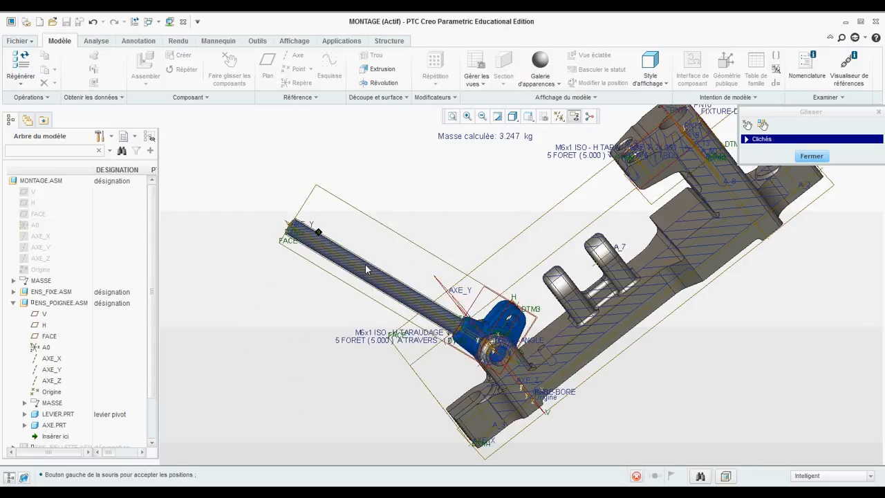
left_click(365, 263)
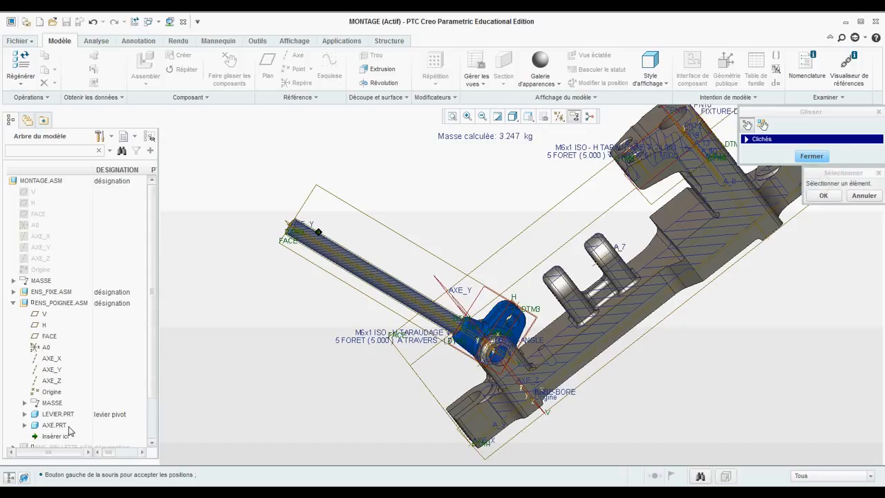
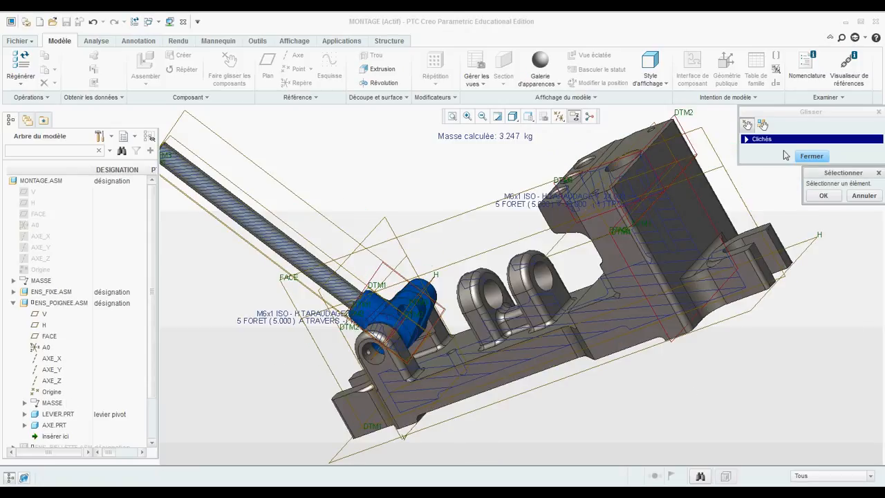
left_click(812, 155)
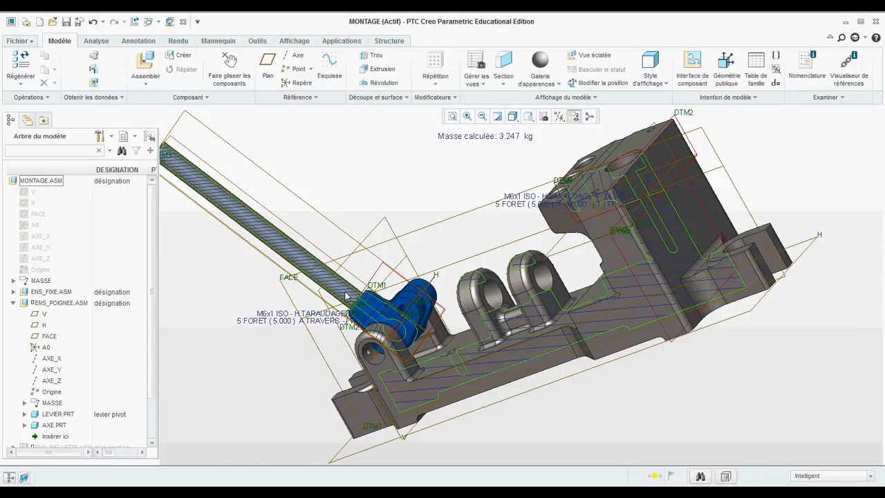
Step: Activate AXE.PRT within the assembly for editing in context
scroll(335, 287, "down", 2)
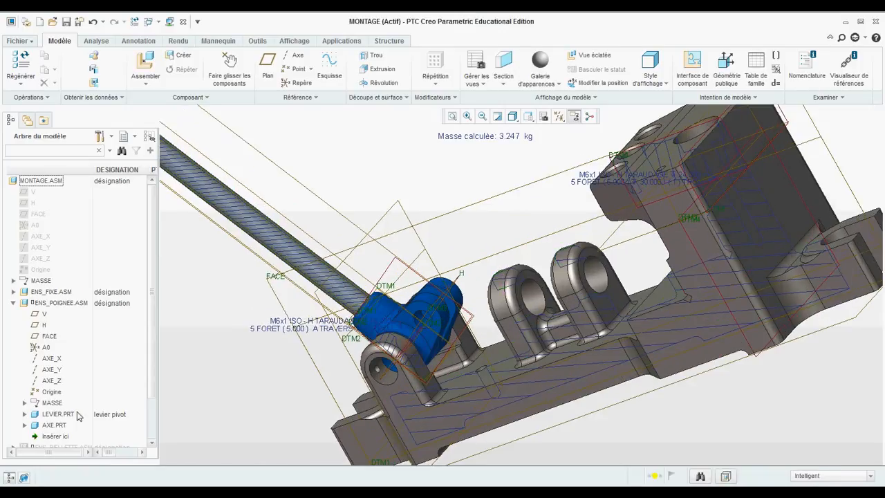
left_click(55, 425)
right_click(55, 425)
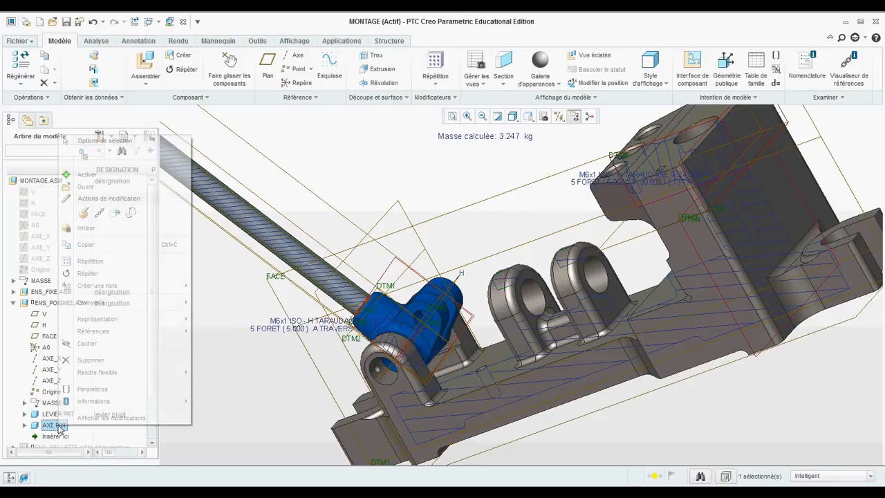
left_click(99, 178)
Step: Start an extrusion in AXE.PRT with its sketch on the rod's flat end face at the lever side
scroll(370, 294, "down", 3)
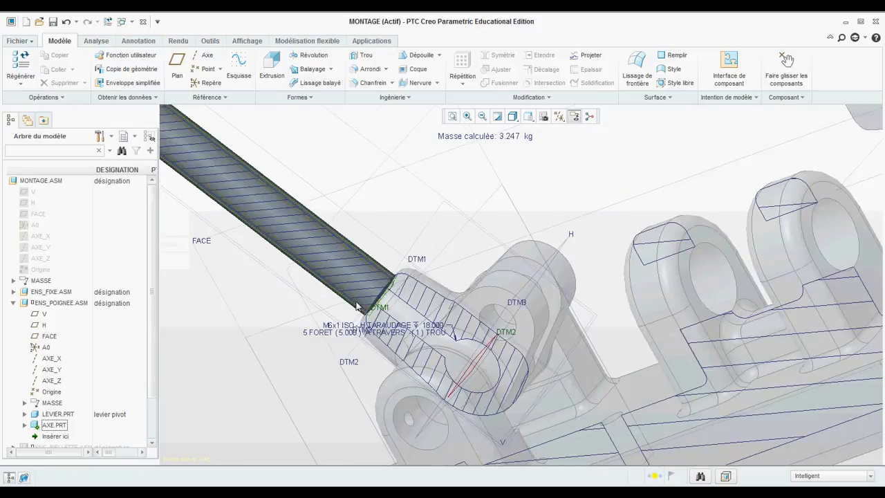
middle_click_drag(371, 294, 336, 229)
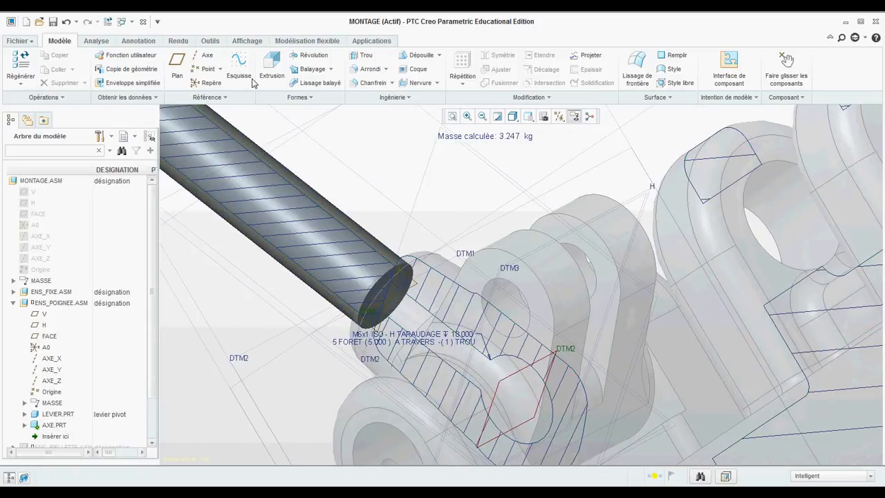
left_click(273, 69)
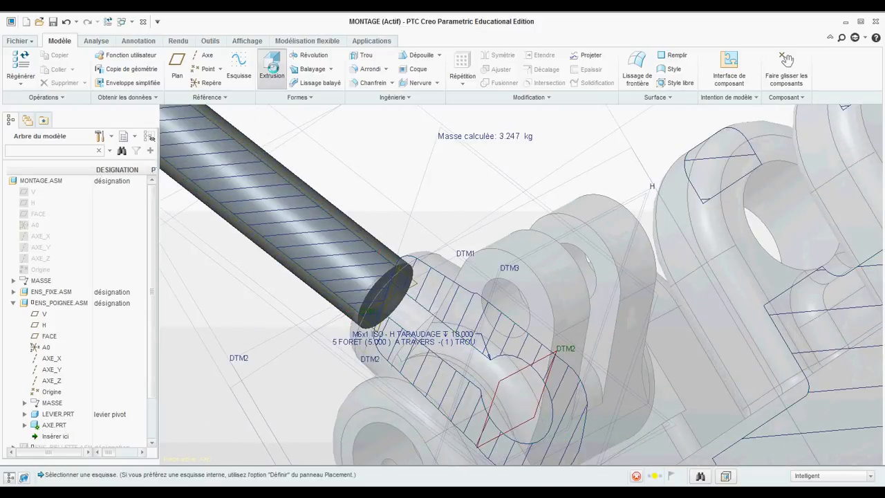
scroll(387, 299, "down", 2)
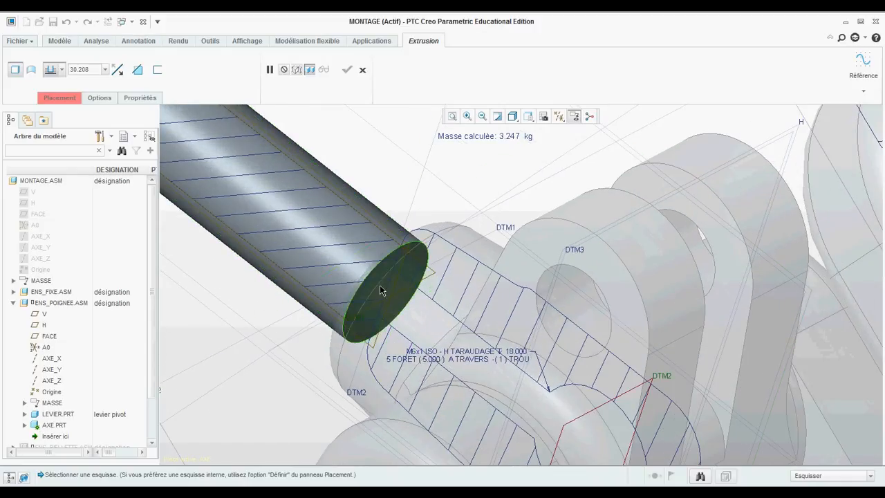
left_click(380, 287)
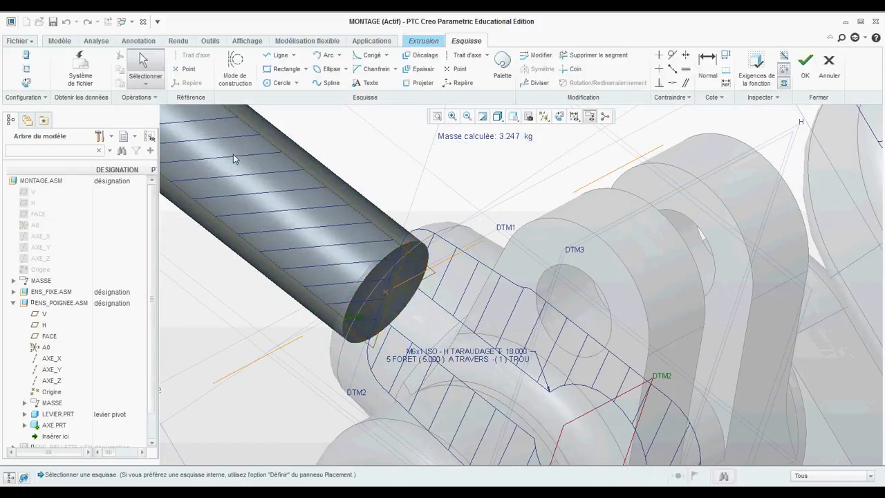
Step: Sketch a circle centred on the rod's end face, set its diameter to 6 mm and validate the sketch
left_click(270, 83)
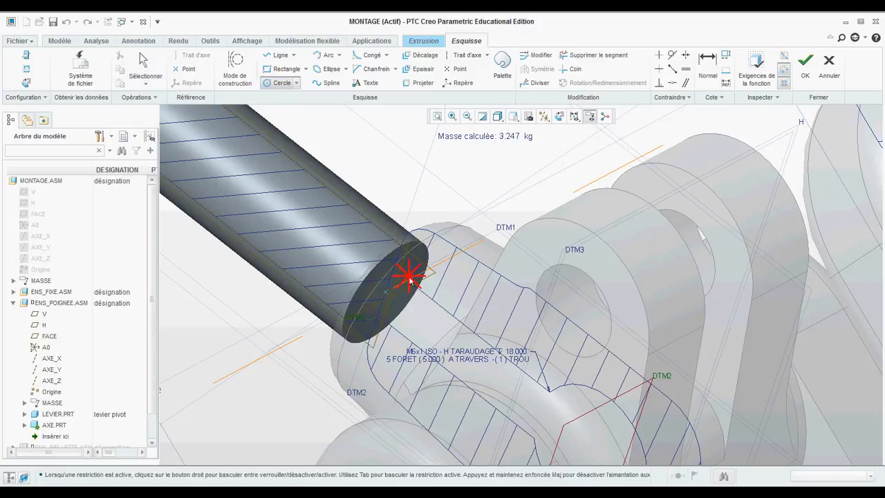
left_click(410, 277)
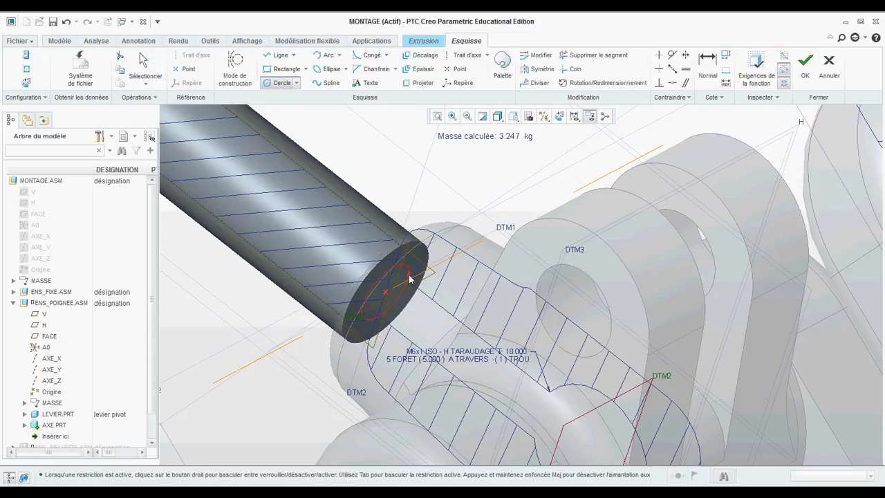
middle_click(444, 197)
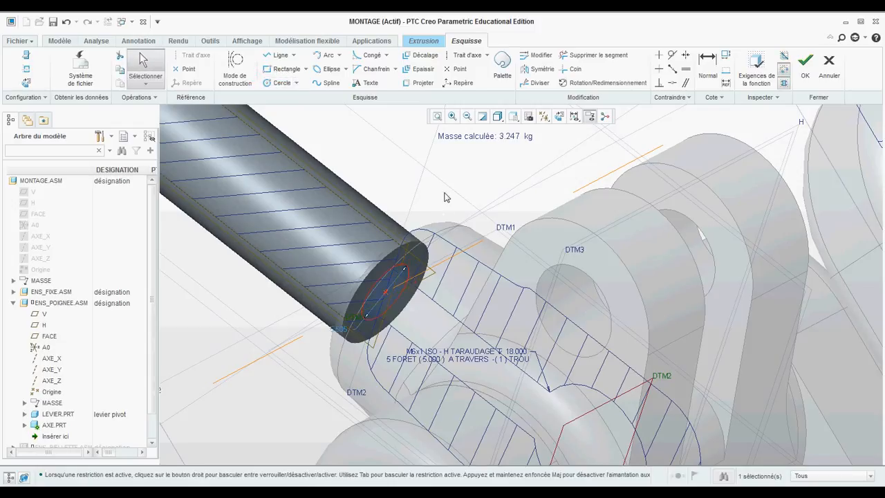
double_click(337, 329)
type("6")
key("Return")
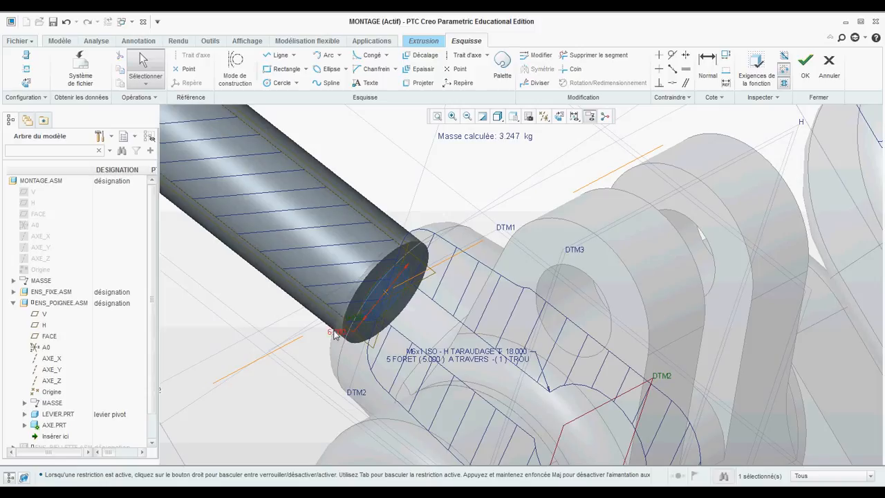
left_click(805, 69)
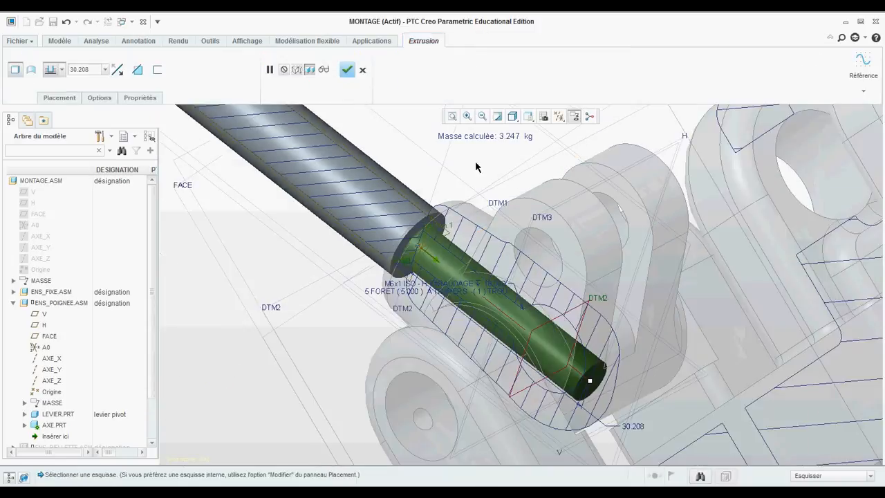
Step: Extrude the 6 mm circle 12 mm into the lever's tapped hole and validate the feature
left_click_drag(590, 380, 488, 300)
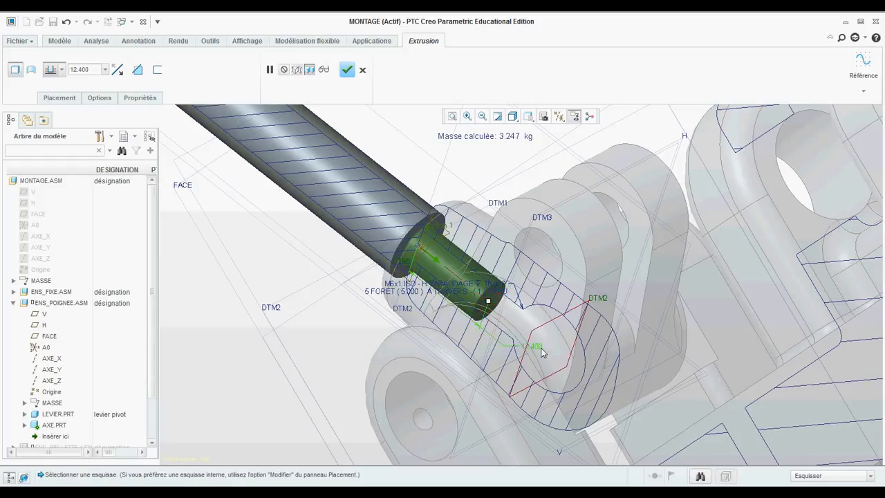
double_click(539, 351)
type("1")
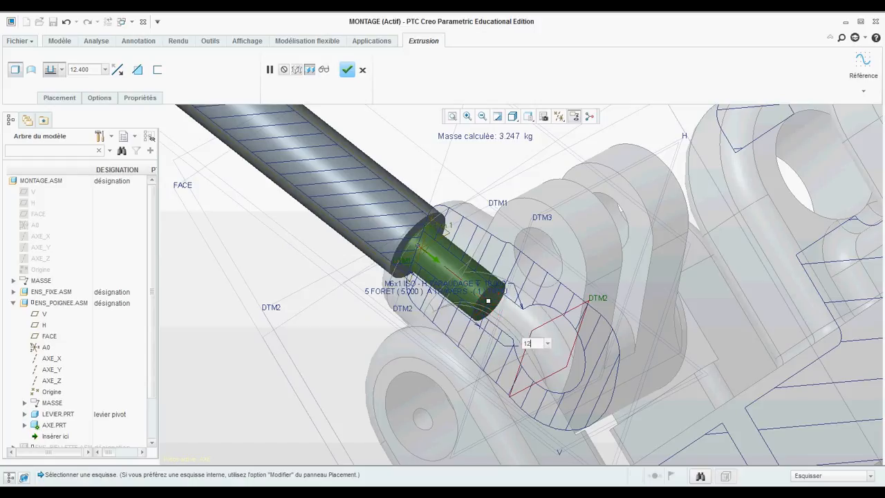
type("2")
key("Return")
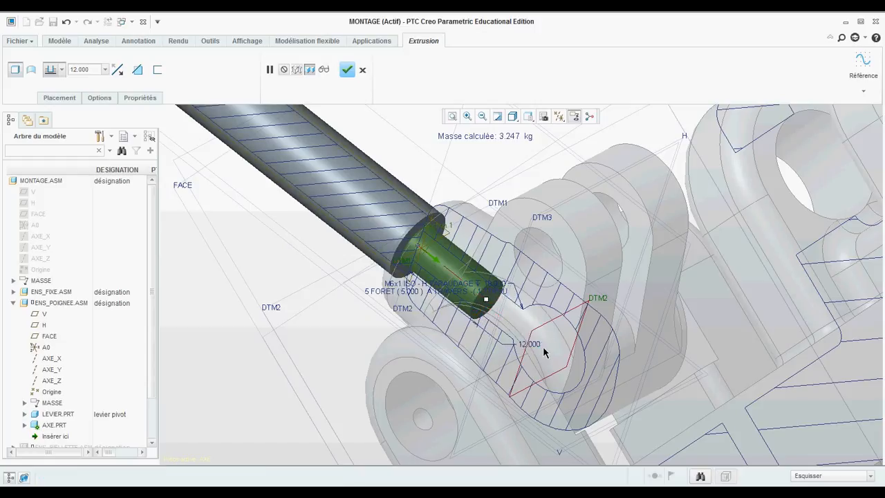
left_click(348, 70)
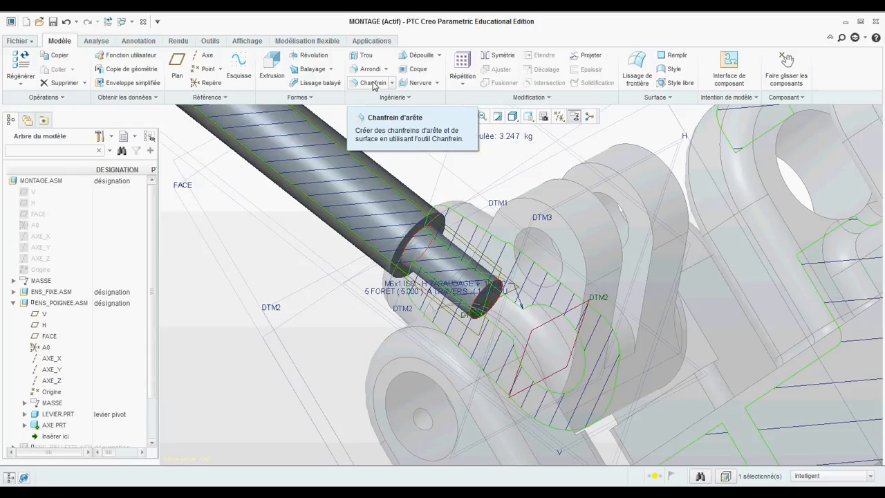
Step: Chamfer the free end edge of the rod's 6 mm spigot with a D x D chamfer of 0.8 mm
left_click(373, 83)
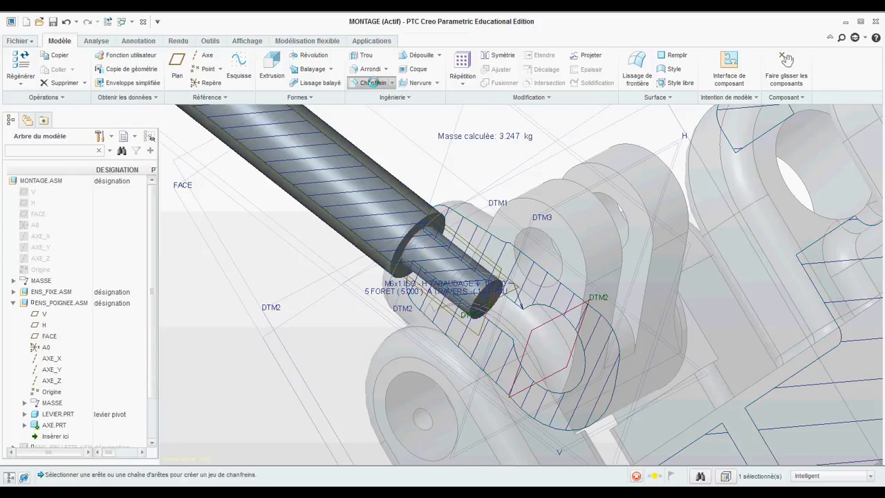
left_click(479, 297)
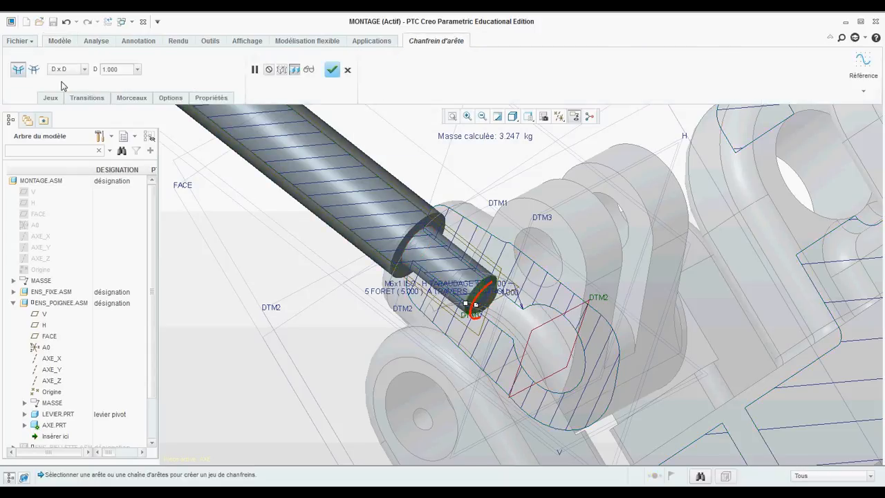
double_click(118, 70)
type("0.8")
key("Return")
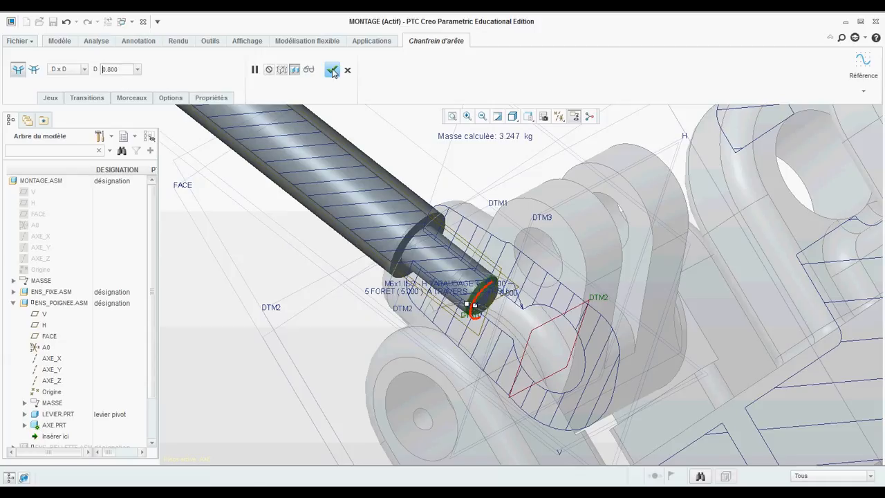
left_click(335, 69)
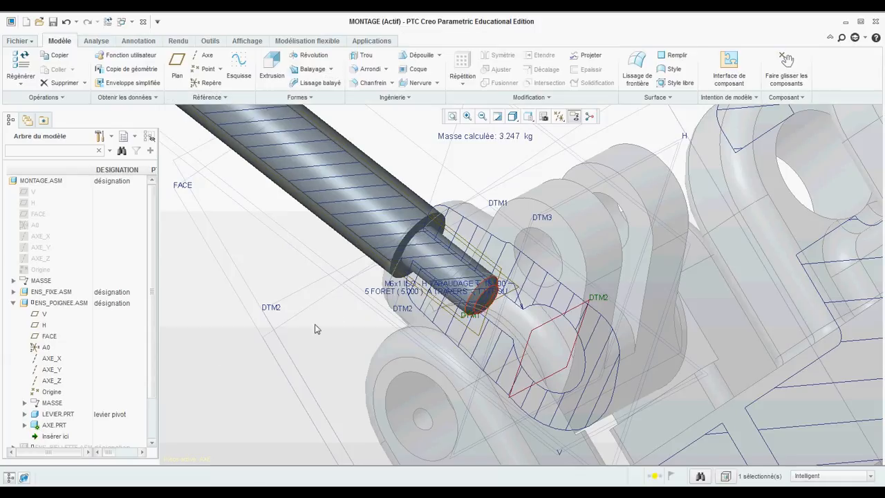
Step: Open AXE.PRT from the MONTAGE assembly in its own window
right_click(60, 426)
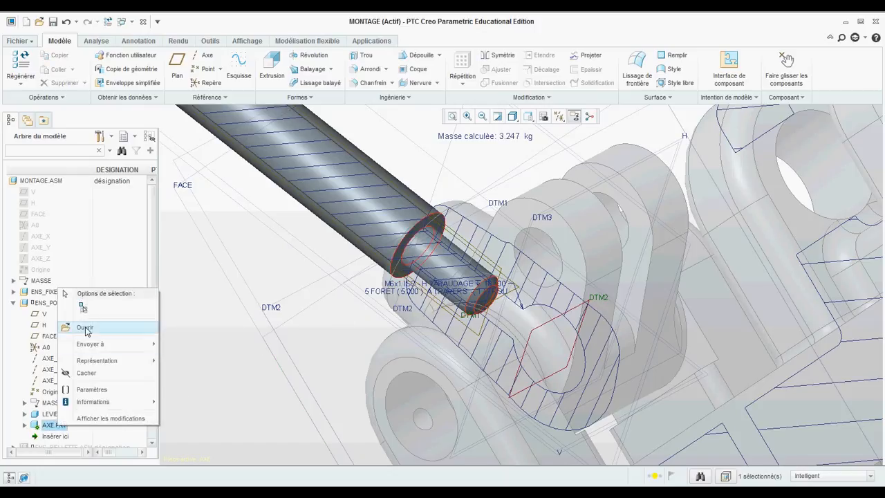
mouse_move(85, 331)
left_click(121, 346)
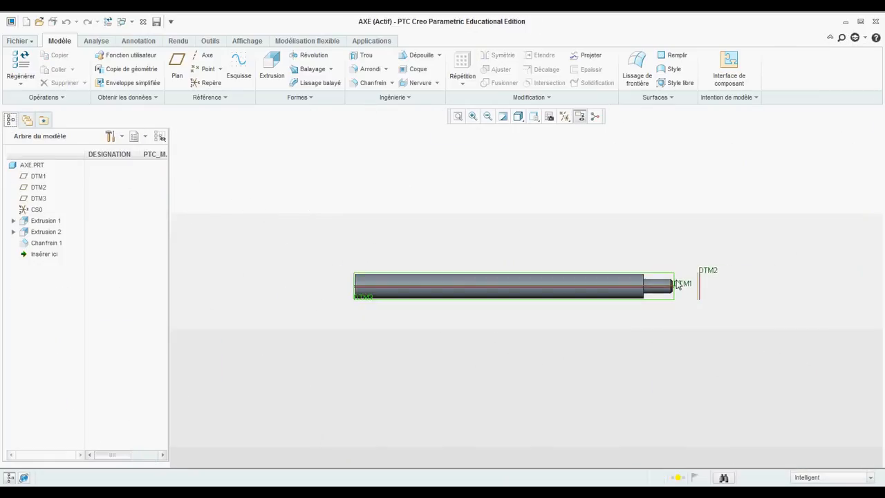
Step: Start a cosmetic thread on AXE.PRT and place it on the cylindrical surface of the 6 mm spigot
middle_click_drag(678, 284, 656, 309)
scroll(592, 285, "up", 5)
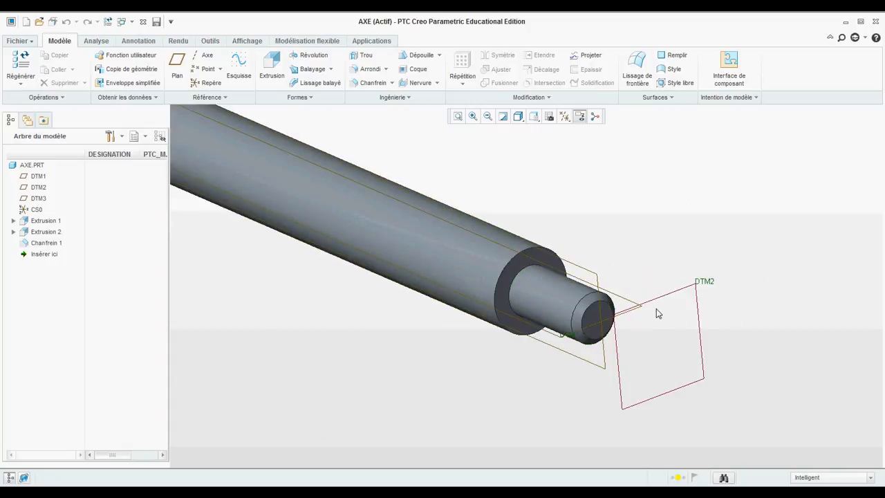
left_click(392, 99)
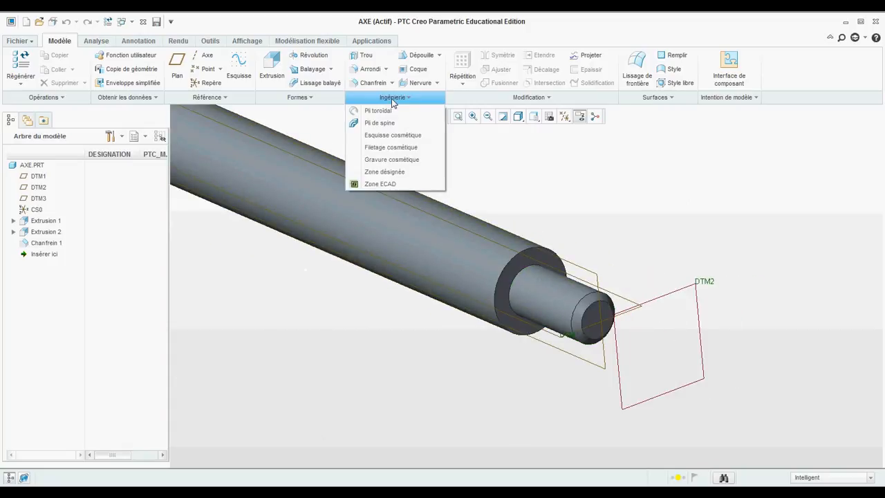
left_click(405, 148)
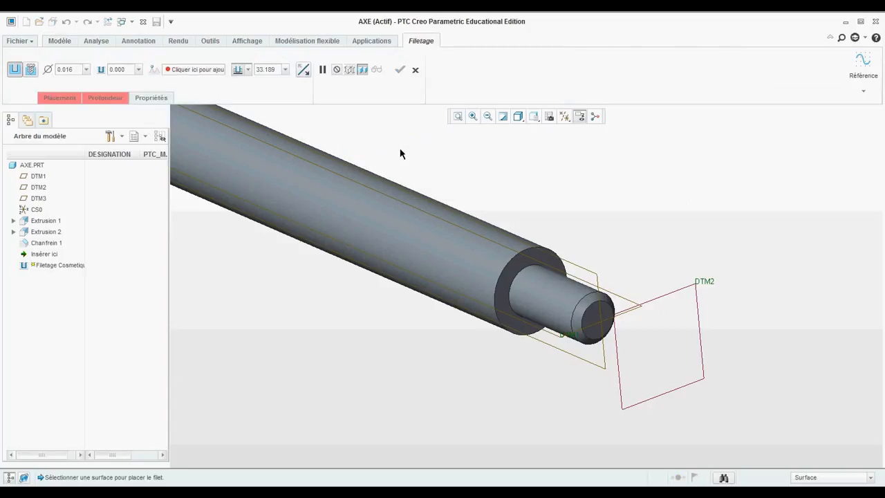
left_click(264, 141)
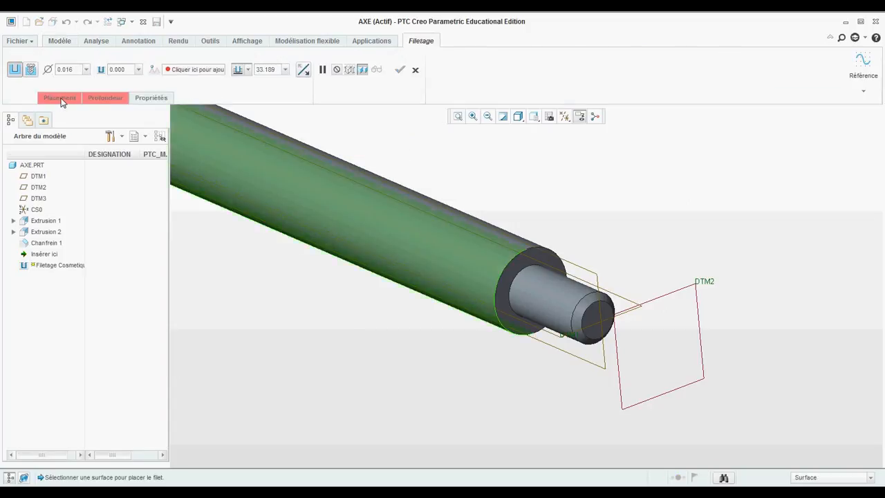
left_click(60, 98)
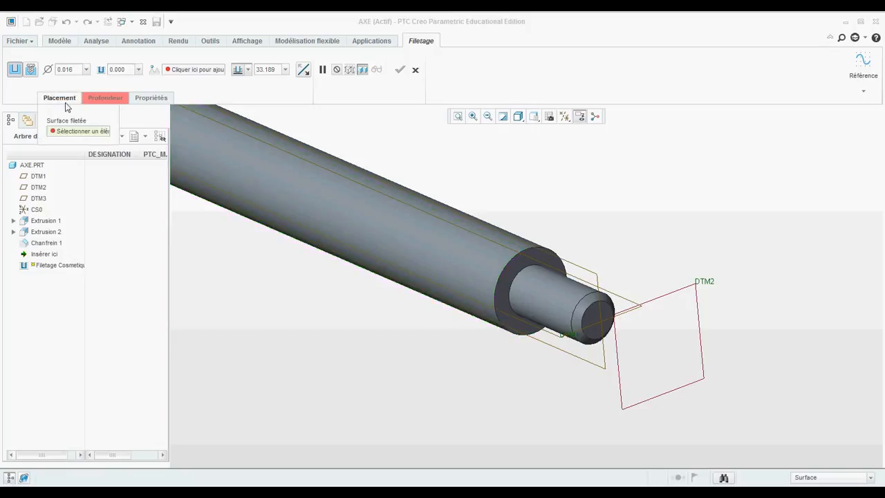
left_click(567, 304)
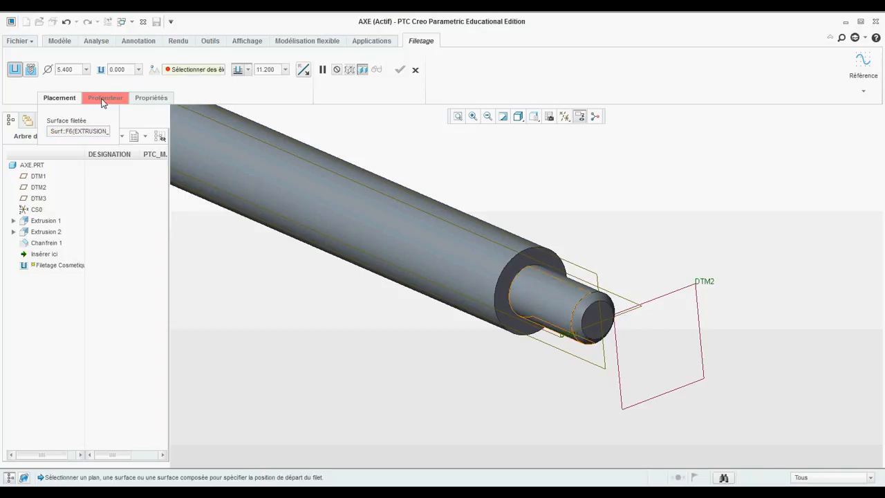
Step: Start the cosmetic thread at the spigot's end face, run it up to the selected shoulder face and validate the feature
left_click(105, 99)
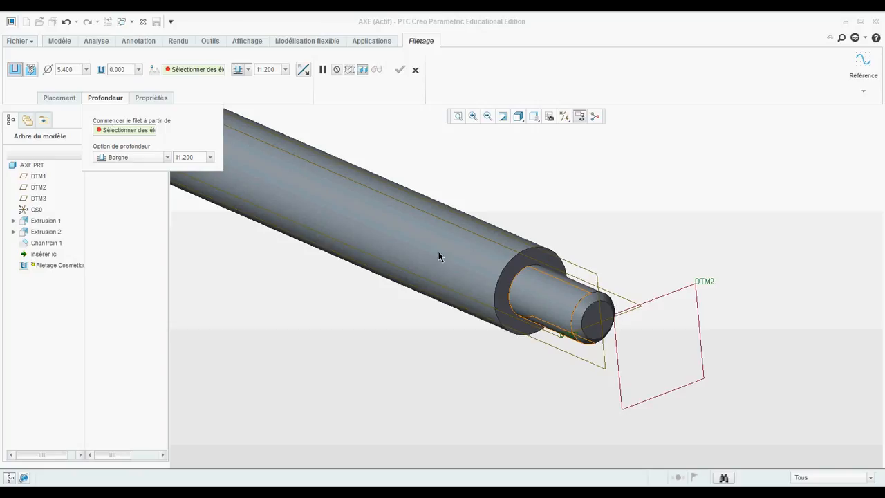
left_click(599, 322)
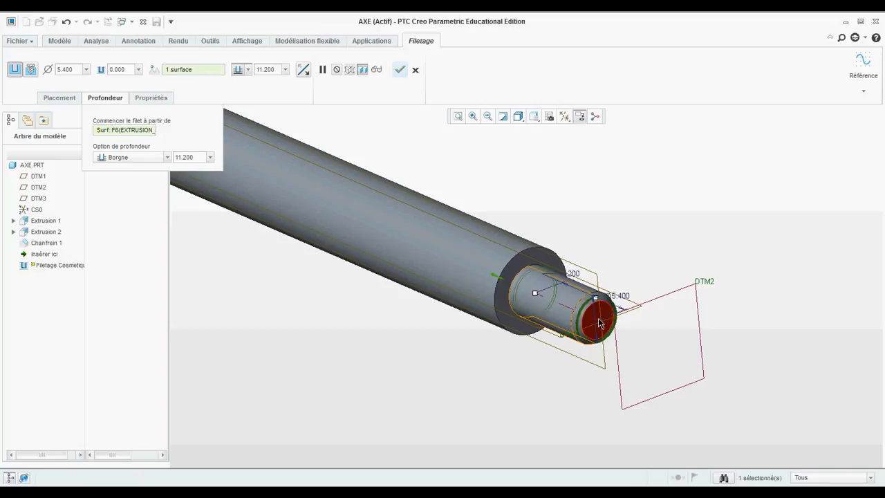
left_click(166, 158)
left_click(151, 179)
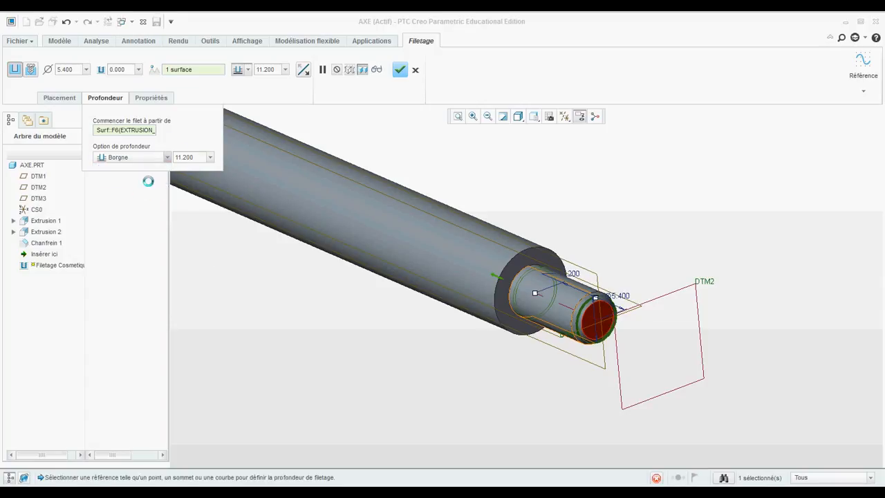
left_click(545, 260)
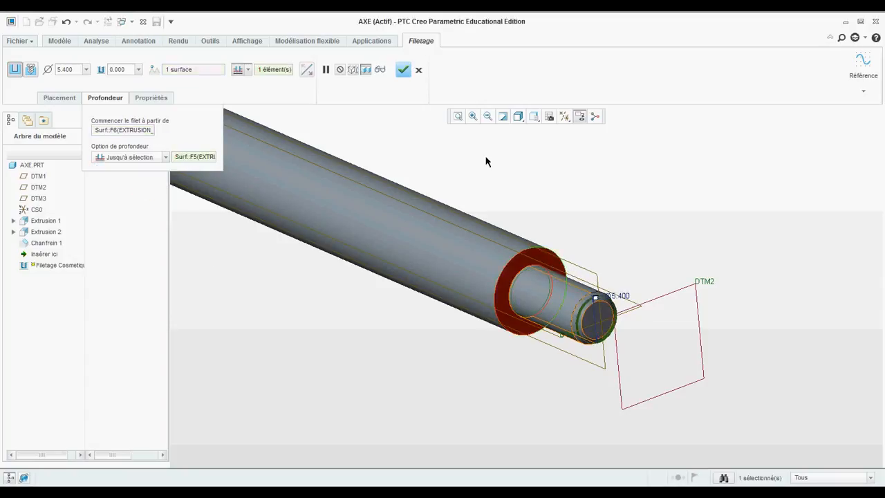
left_click(404, 71)
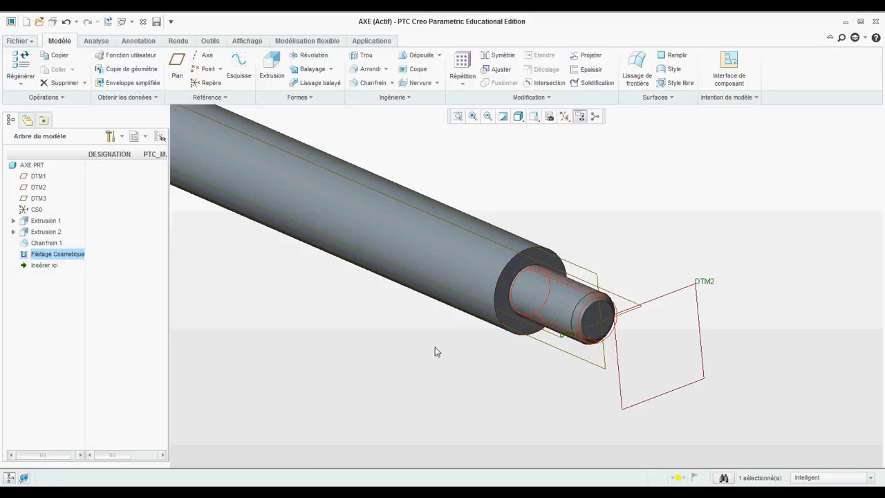
Step: Start a revolution with its sketch on plane DTM3, facing the sketch plane, and draw the revolution centreline along the rod's axis
left_click(591, 275)
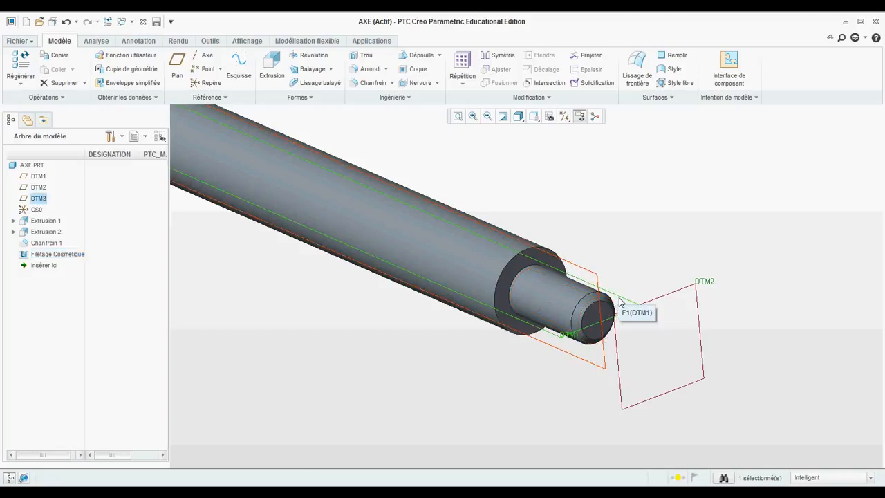
left_click(313, 57)
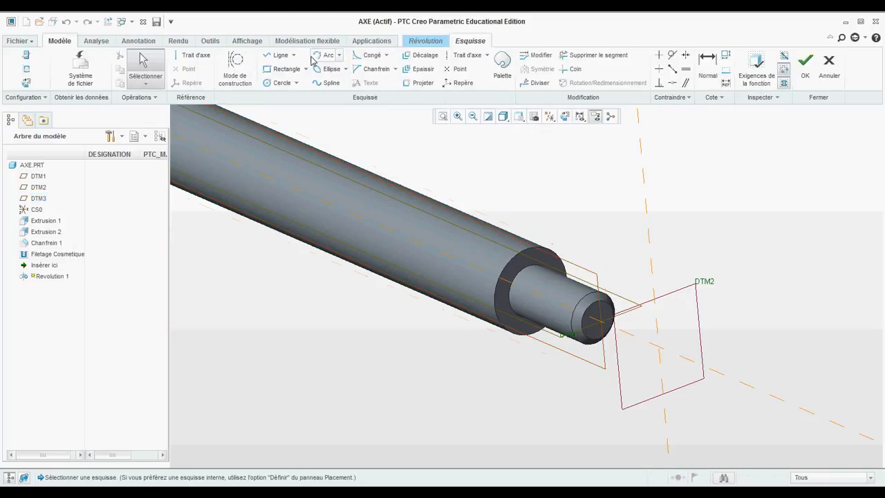
left_click(27, 82)
scroll(667, 298, "down", 3)
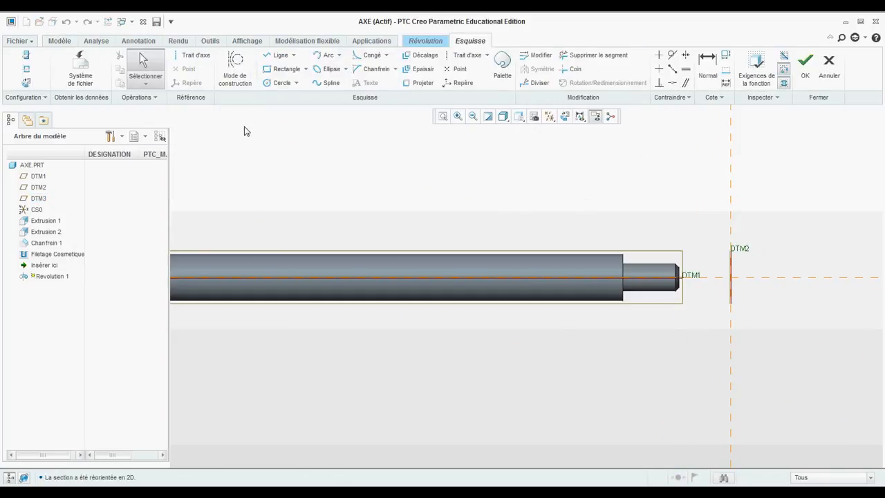
left_click(180, 57)
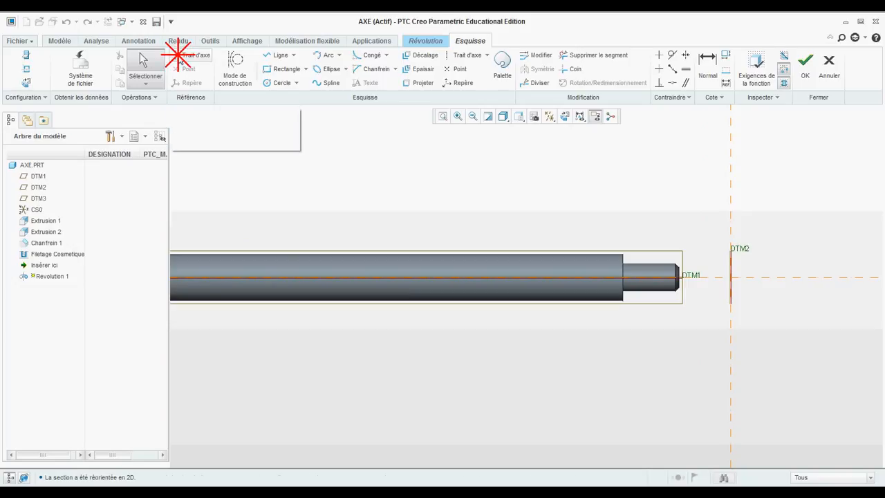
left_click(867, 277)
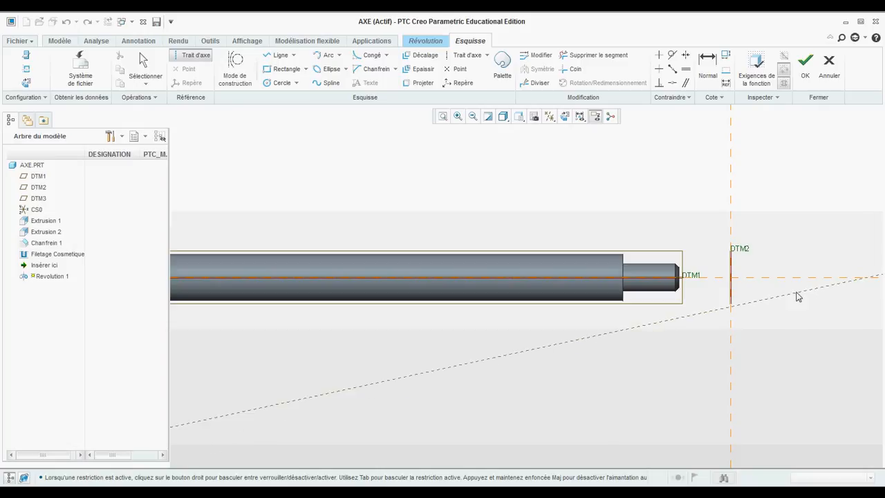
left_click(755, 277)
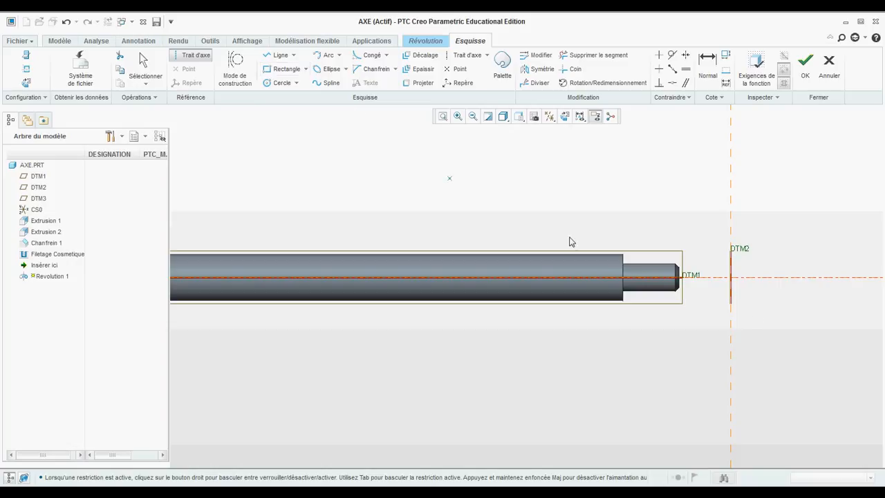
Step: Add the rod's shoulder face at the base of the spigot as a sketch reference
scroll(634, 253, "up", 3)
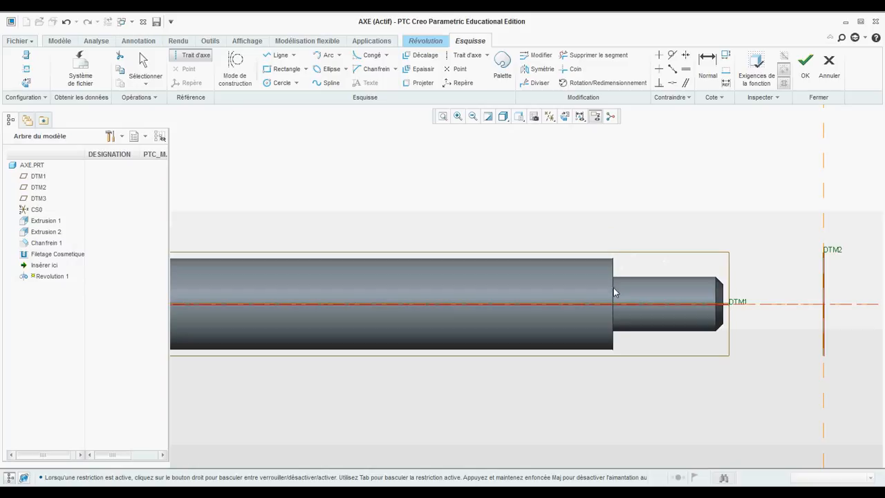
left_click(25, 71)
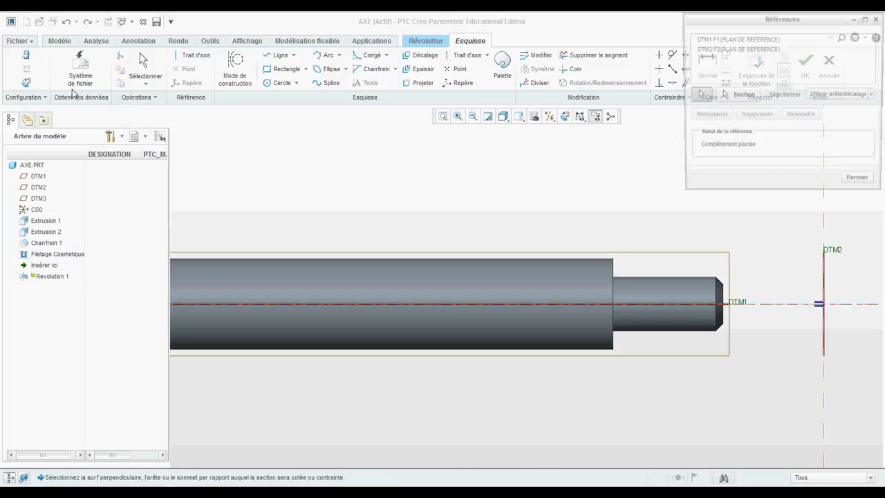
left_click(615, 273)
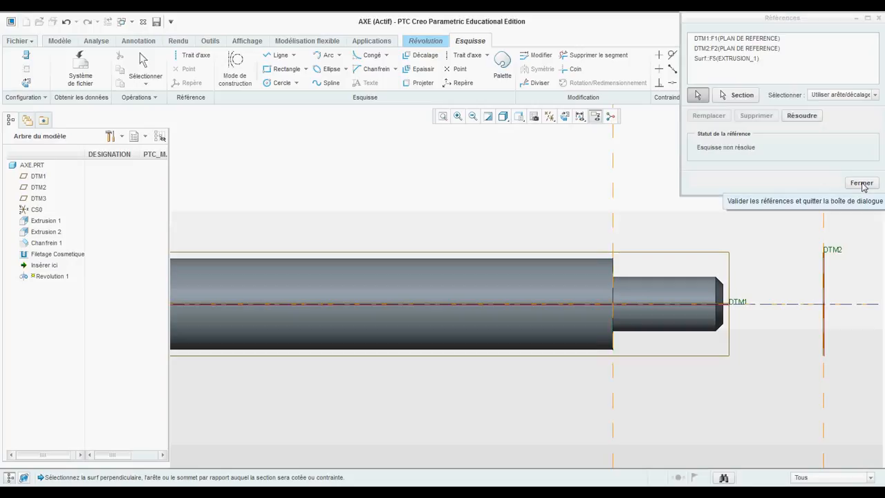
left_click(862, 183)
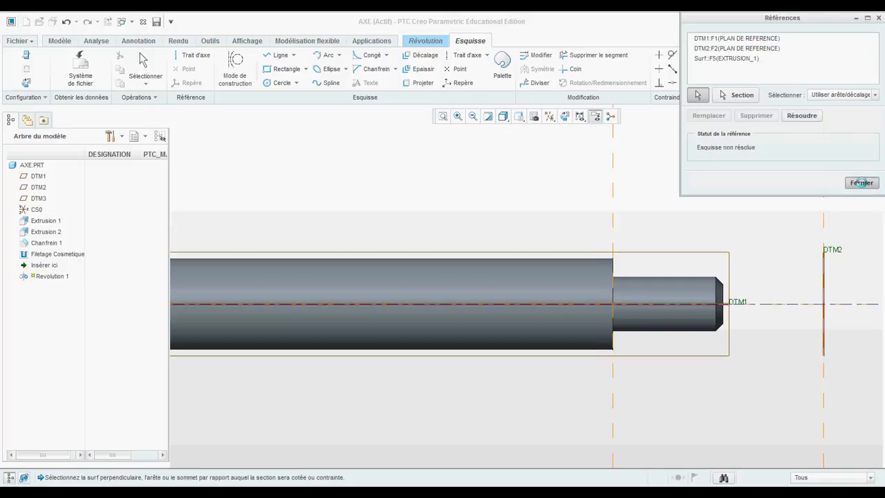
Step: Sketch a rectangle about 1.3 mm wide from the shoulder face, overlapping the upper edge of the spigot
left_click(267, 70)
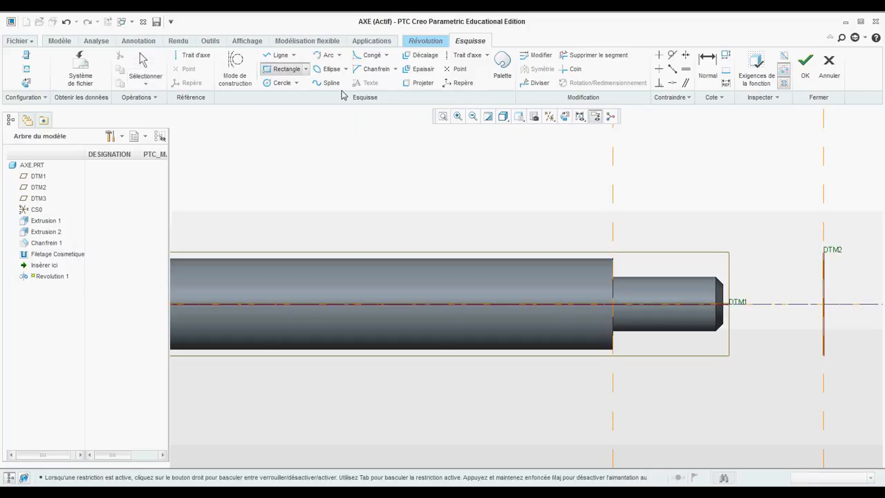
scroll(632, 274, "up", 3)
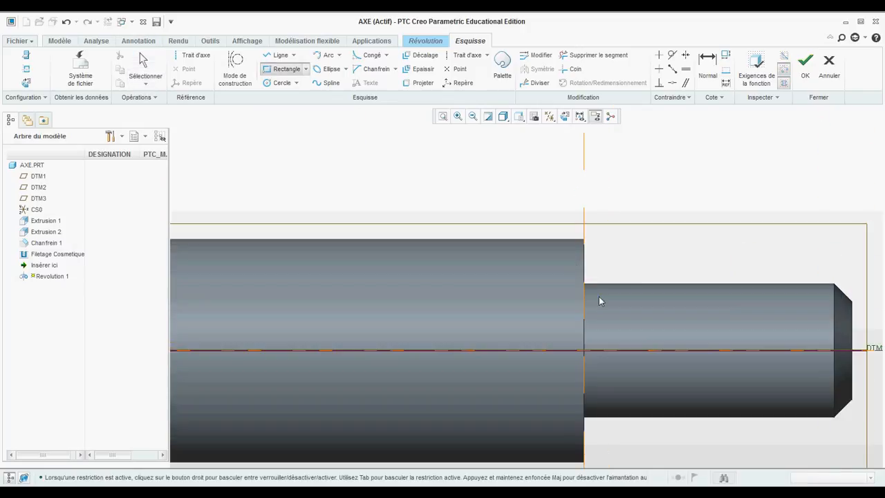
left_click(583, 257)
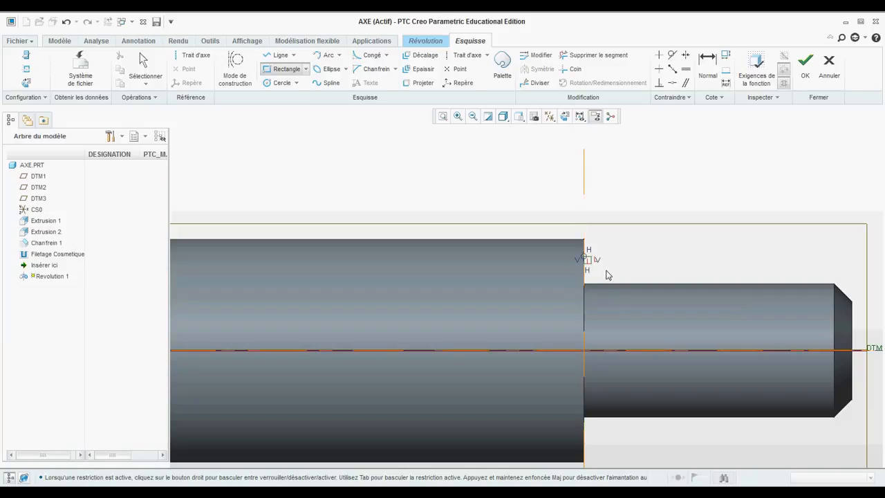
left_click(612, 309)
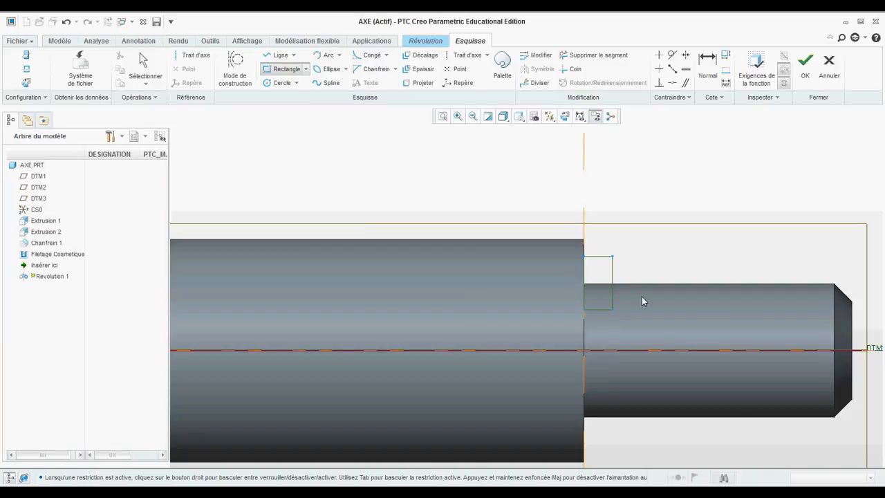
middle_click(659, 196)
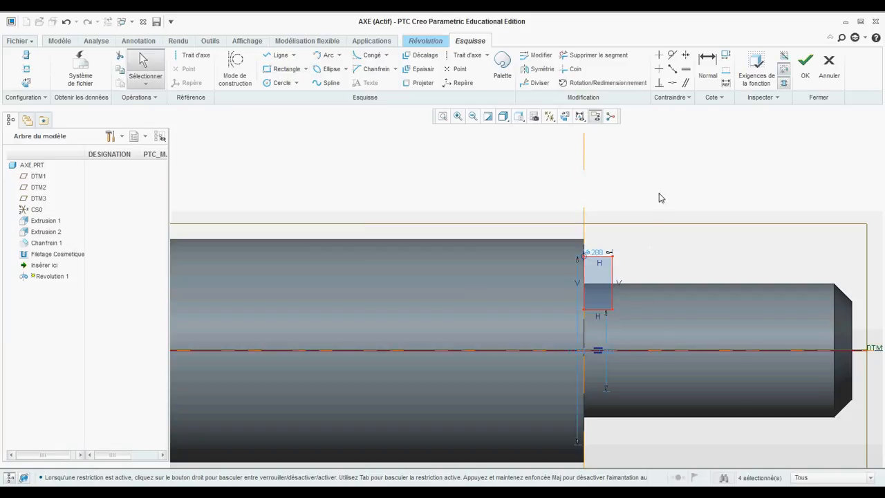
Step: Display the model with hidden lines and set the groove rectangle's inner diameter to 5 mm and its width to 1.5 mm
left_click(503, 116)
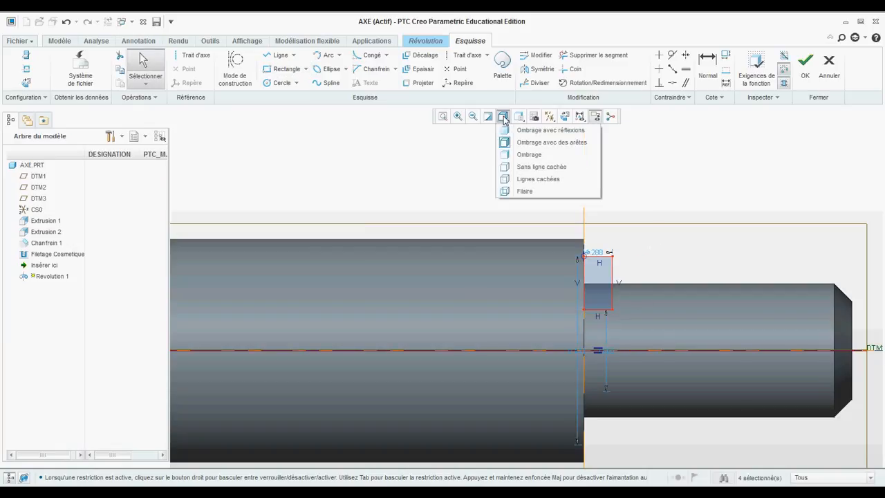
left_click(524, 179)
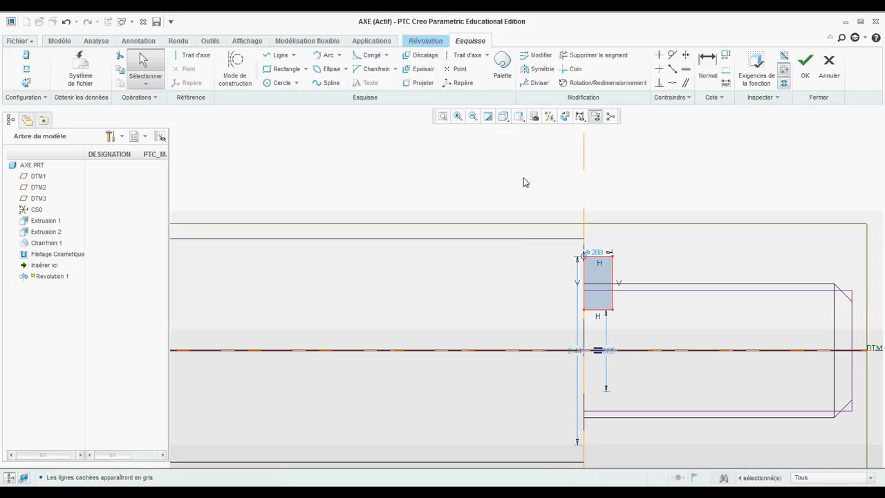
double_click(607, 350)
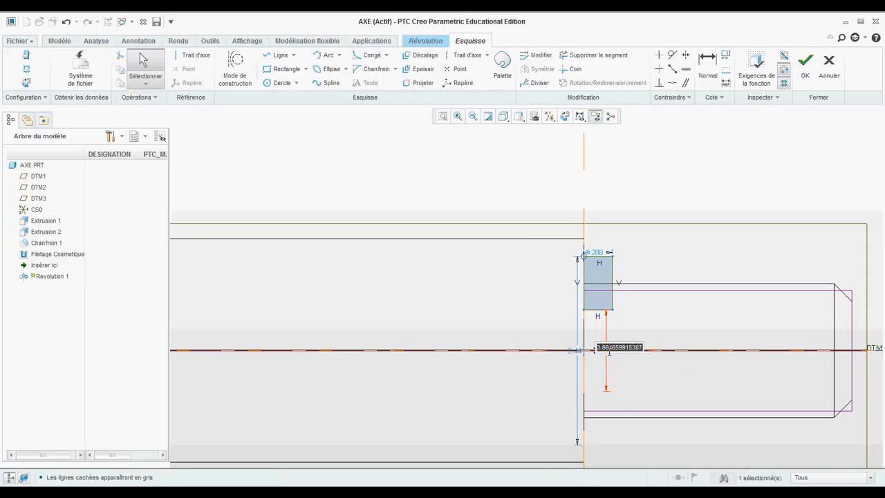
type("5")
key("Return")
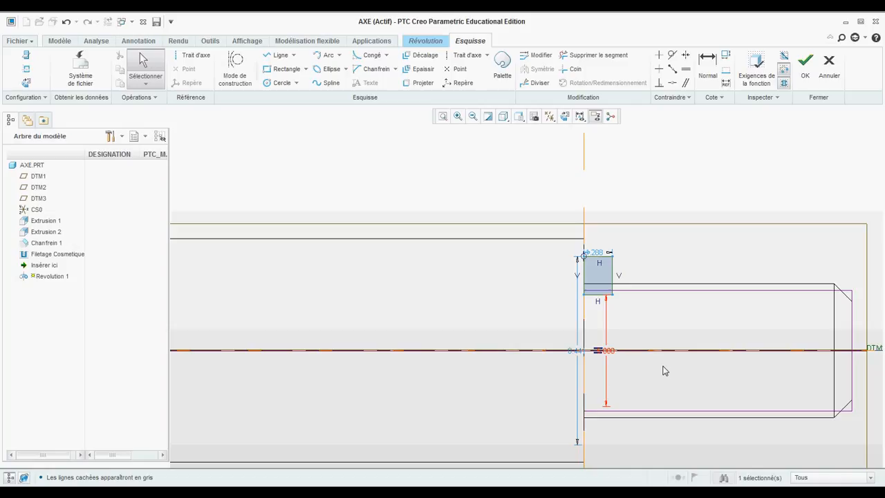
double_click(595, 252)
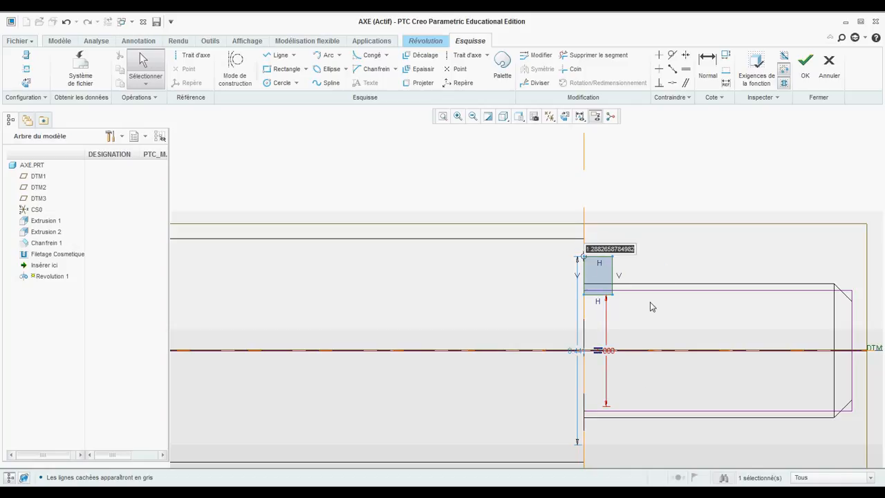
type("1.5")
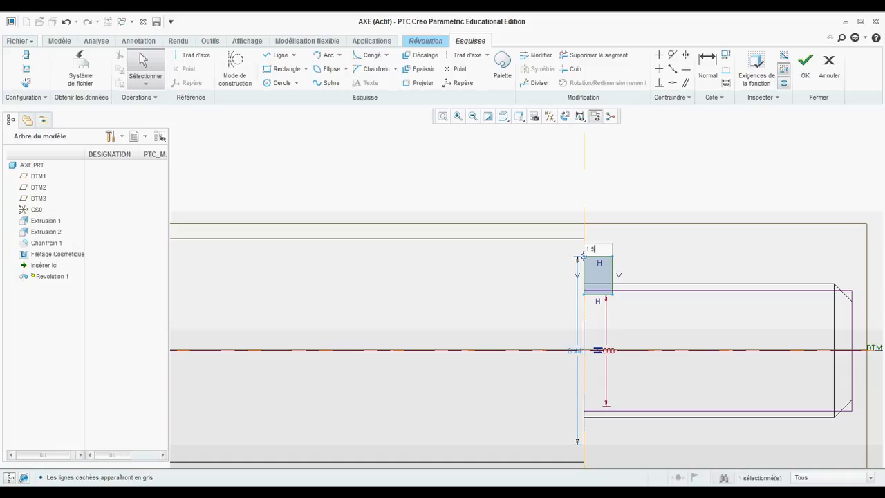
key("Return")
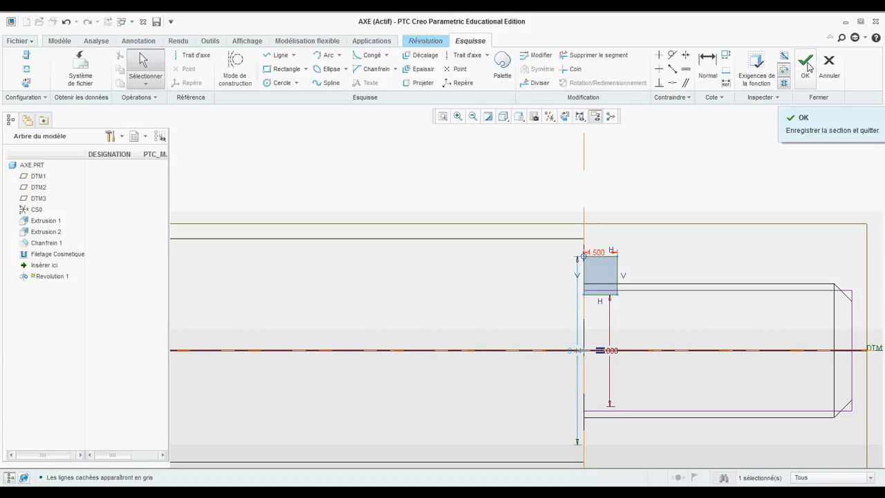
Step: Finish the groove sketch, revolve it 360° as a material-removing cut around the spigot, and display the rod shaded with edges
left_click(806, 69)
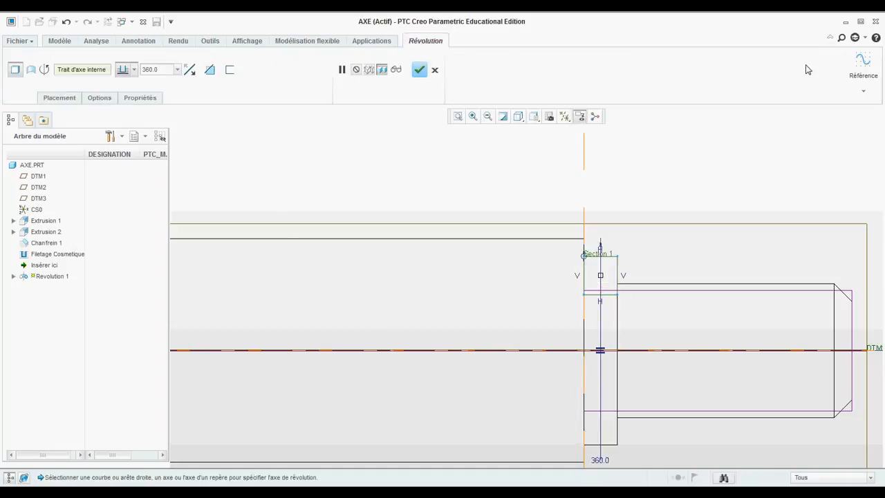
left_click(211, 70)
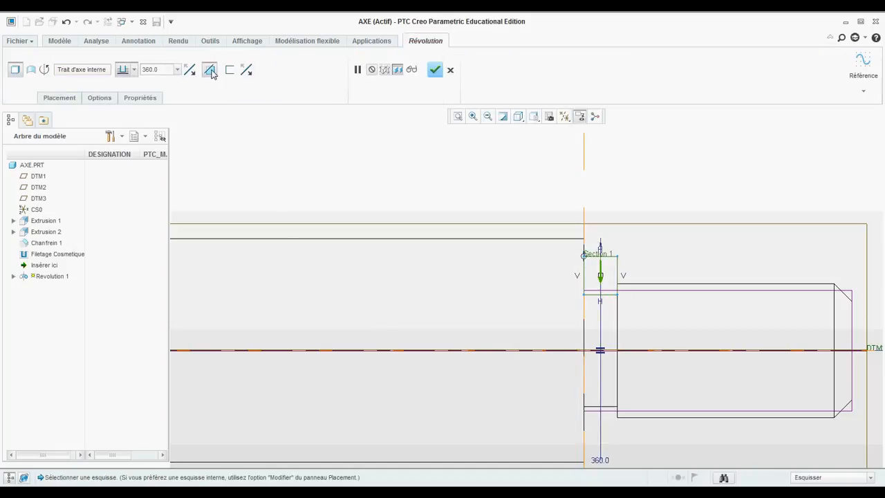
left_click(520, 117)
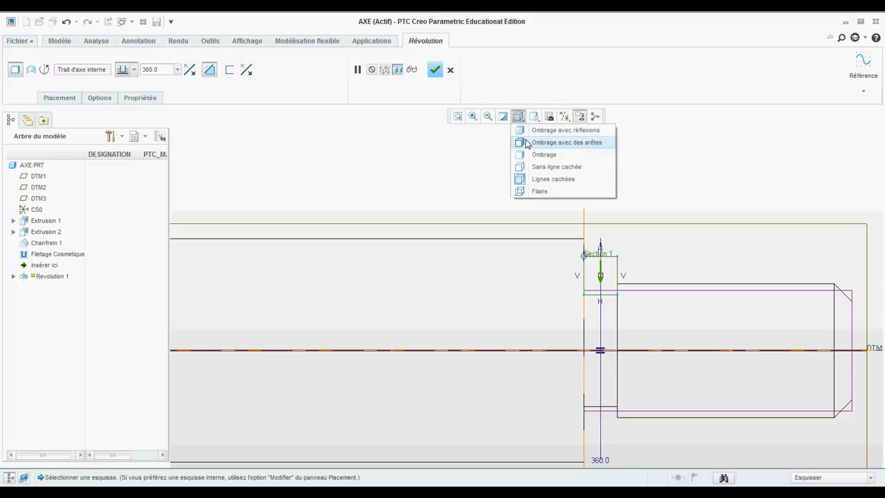
left_click(528, 143)
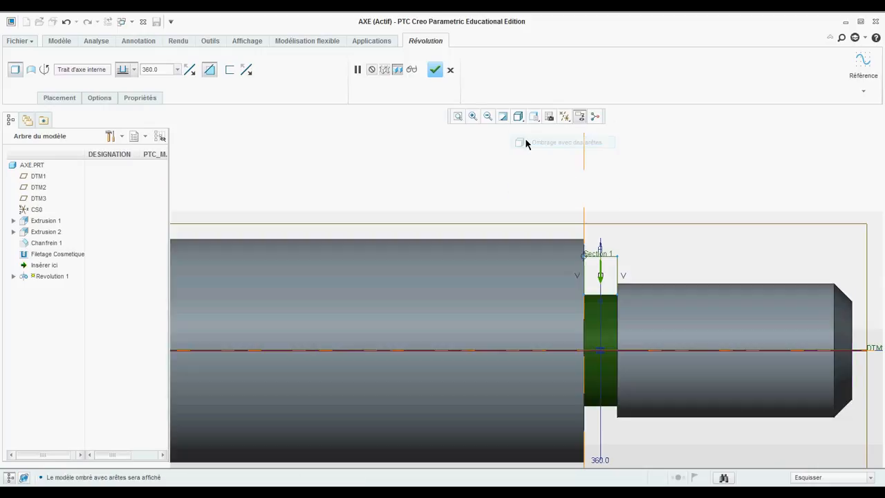
left_click(435, 71)
middle_click_drag(557, 172, 537, 177)
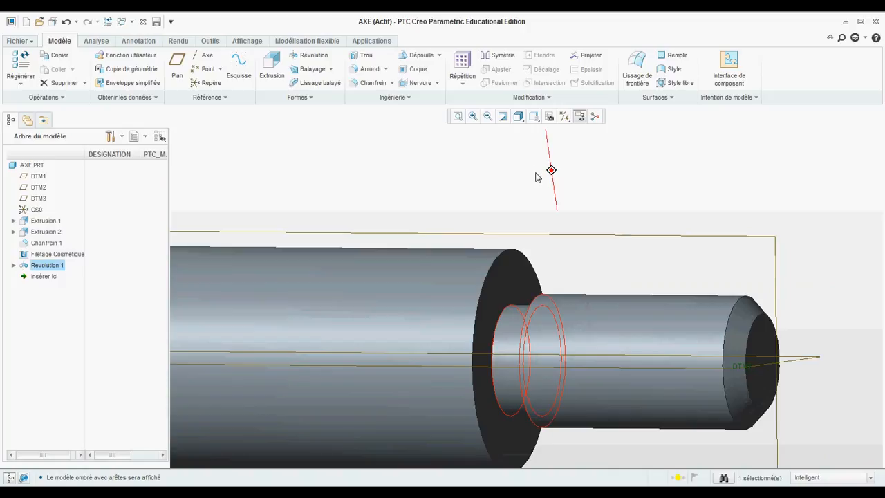
scroll(552, 176, "up", 3)
scroll(596, 197, "down", 1)
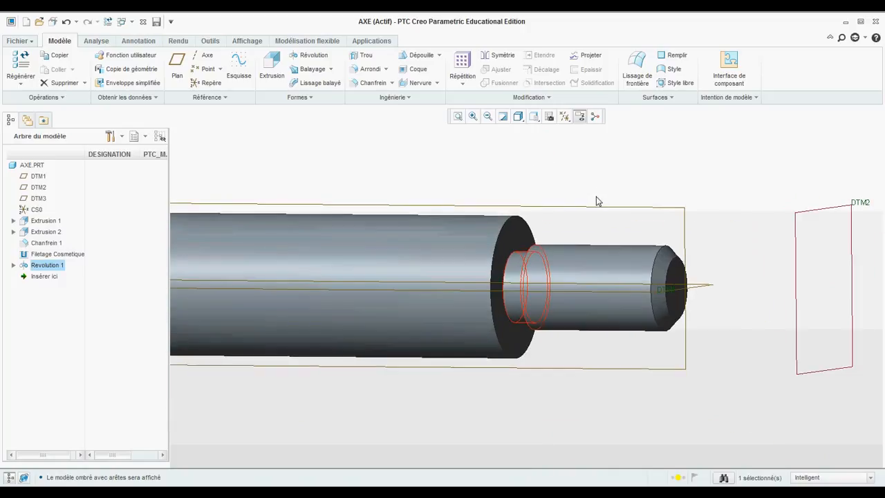
Step: Switch from the AXE part to the open MONTAGE.ASM assembly window
left_click(132, 23)
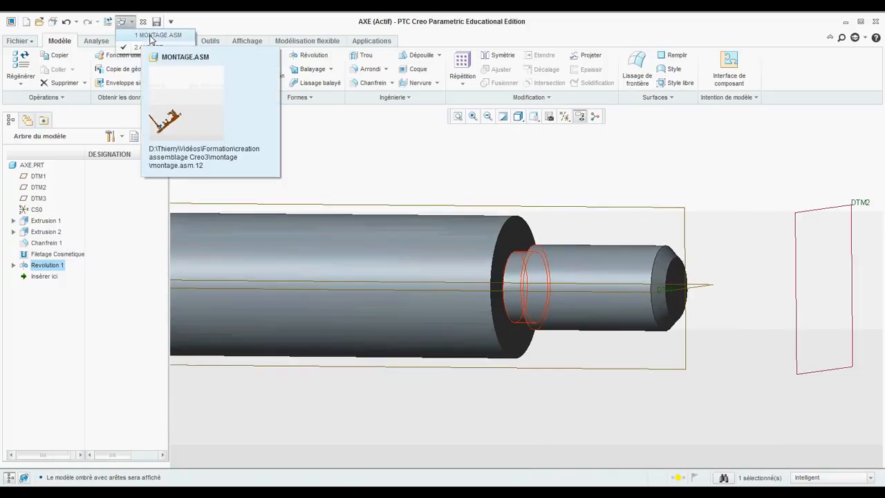
left_click(132, 24)
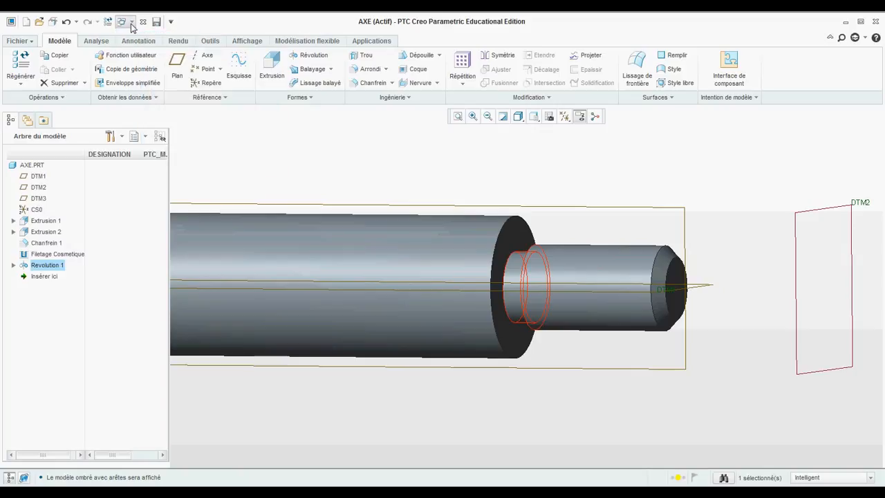
left_click(131, 24)
left_click(146, 33)
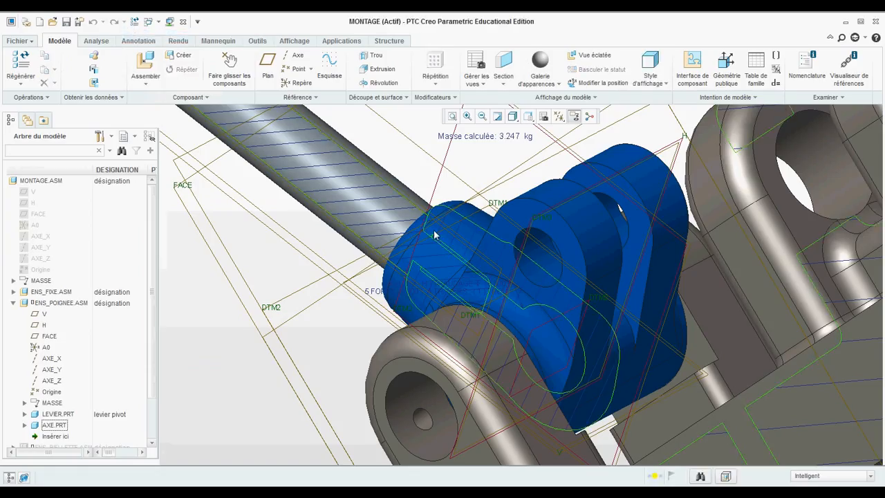
Step: Activate cross-section A of the assembly in the view manager and inspect how the rod's spigot fits into the lever's tapped hole
scroll(476, 266, "up", 3)
scroll(409, 247, "down", 2)
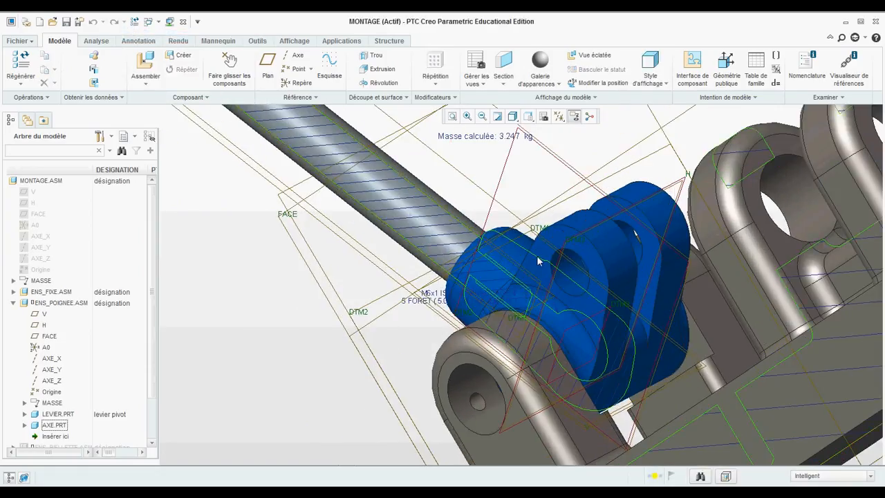
middle_click_drag(538, 260, 570, 244)
scroll(446, 222, "up", 3)
left_click(543, 119)
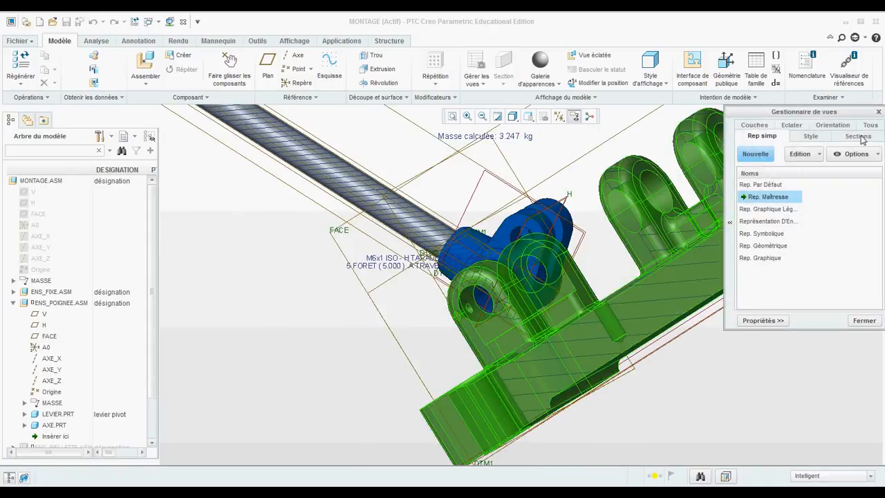
left_click(861, 136)
double_click(772, 198)
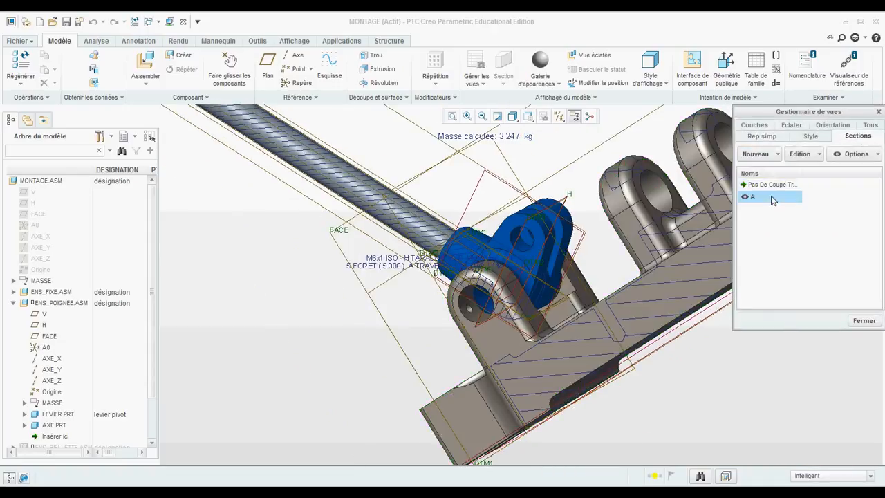
scroll(484, 257, "down", 4)
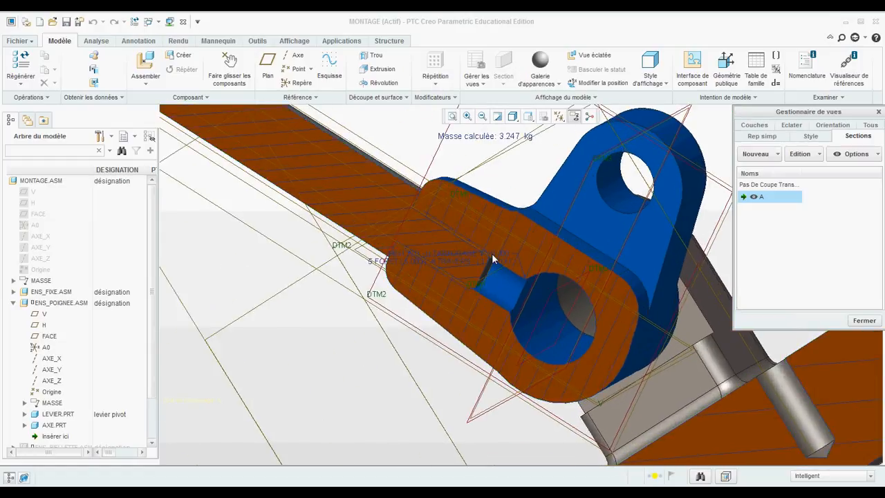
scroll(446, 233, "down", 3)
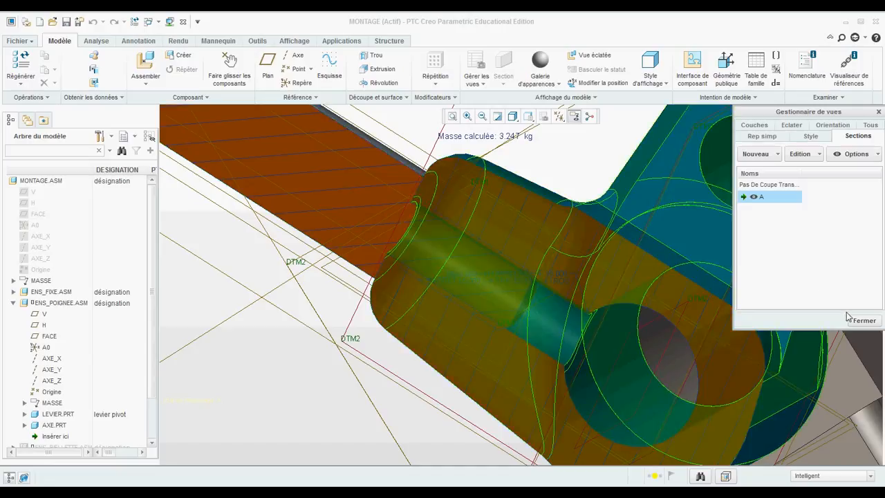
scroll(396, 300, "up", 6)
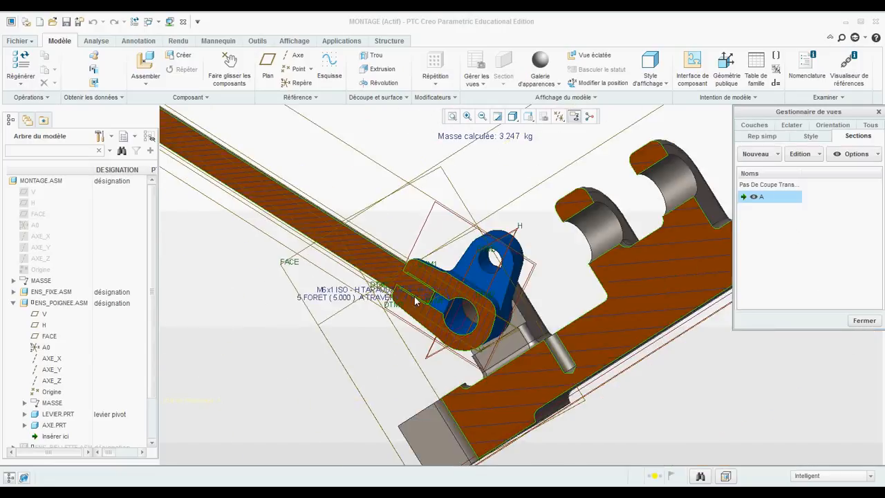
middle_click_drag(419, 300, 592, 343)
left_click(865, 321)
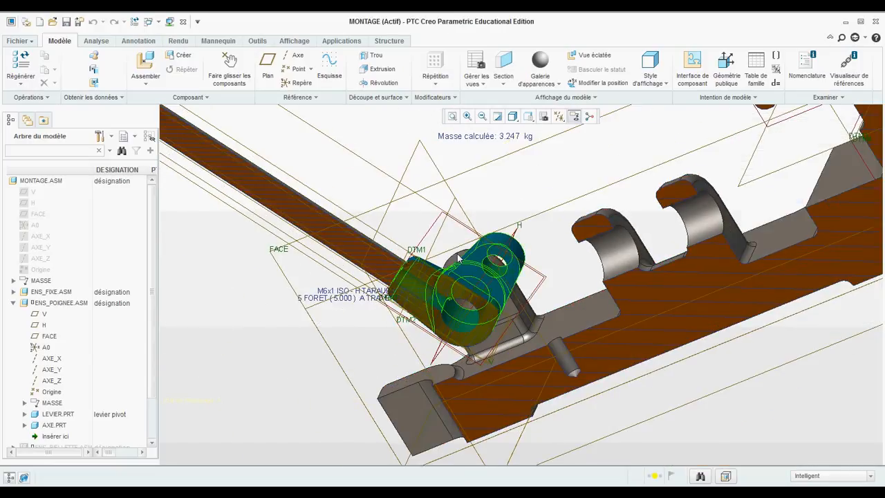
scroll(618, 264, "up", 3)
scroll(618, 264, "up", 1)
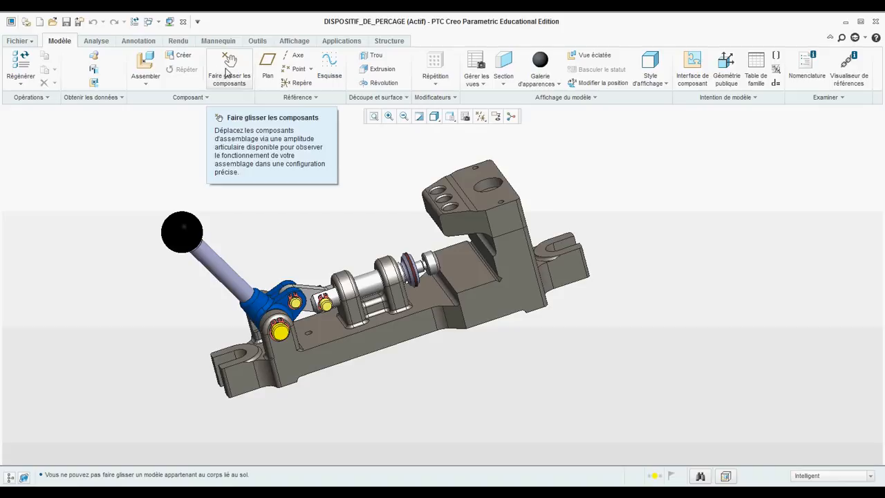
Step: In the DISPOSITIF_DE_PERCAGE assembly, swing the lever slightly by its black ball knob with Drag Components and examine the linkage pins and retaining rings
left_click(227, 72)
left_click(187, 238)
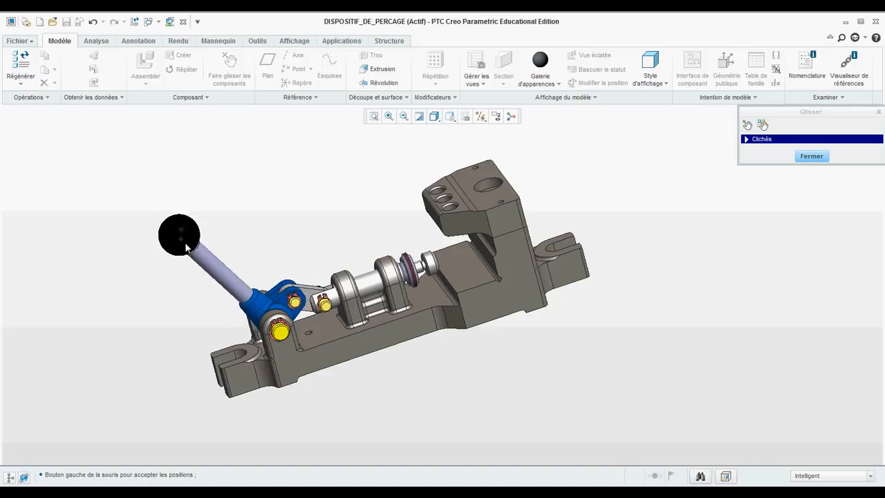
left_click(180, 236)
left_click(812, 156)
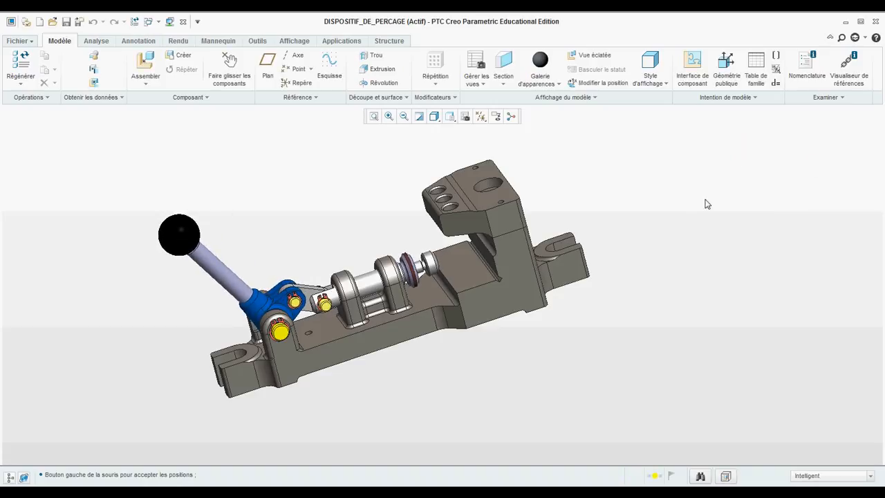
scroll(350, 297, "up", 8)
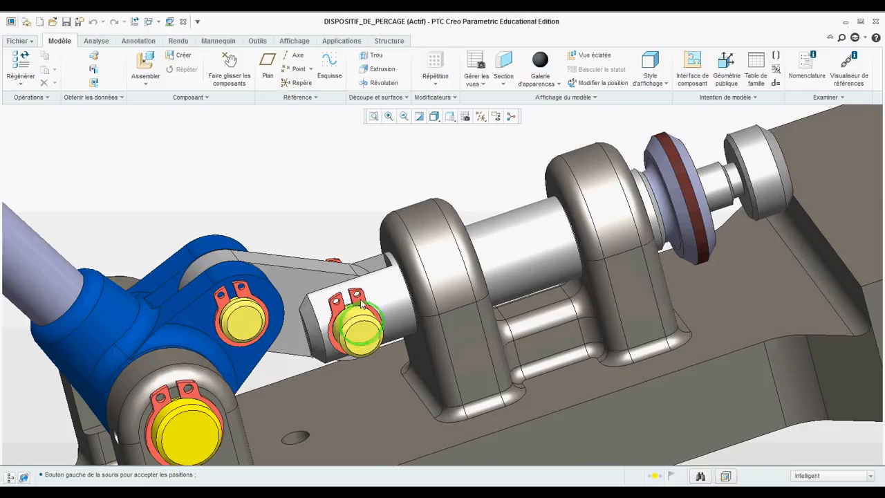
scroll(353, 298, "up", 2)
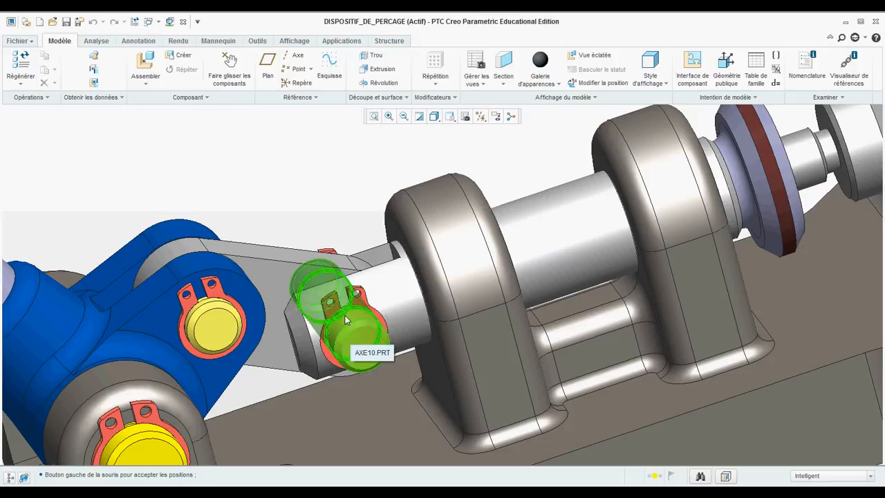
scroll(370, 175, "up", 2)
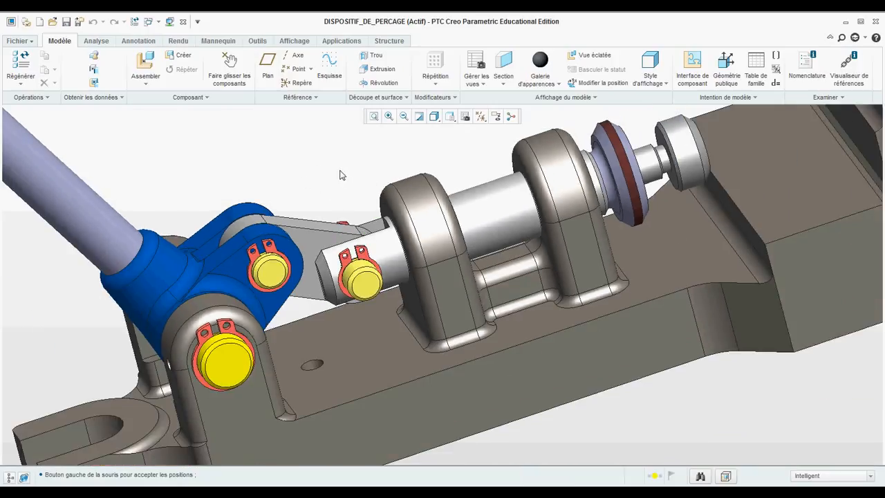